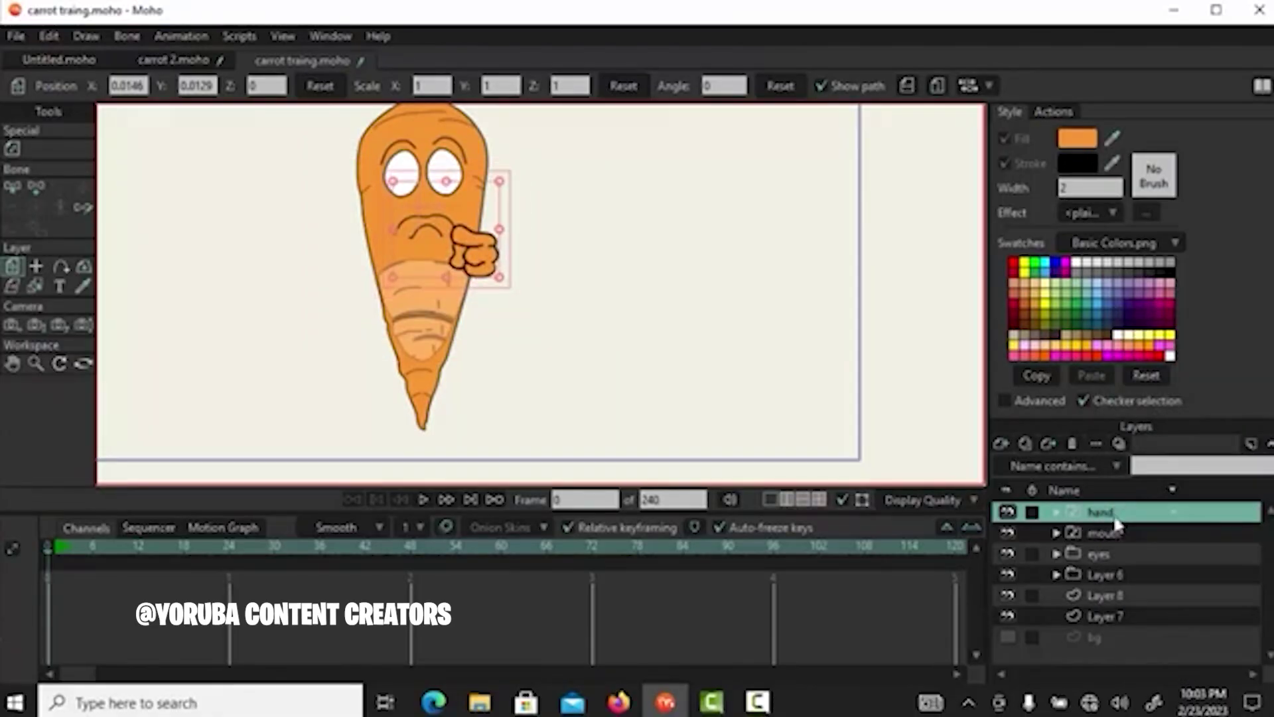
Preview the carrot's hand switching to Layer 8, then Layer 7, and drag the mouth slider from U to E.
right_click(1115, 524)
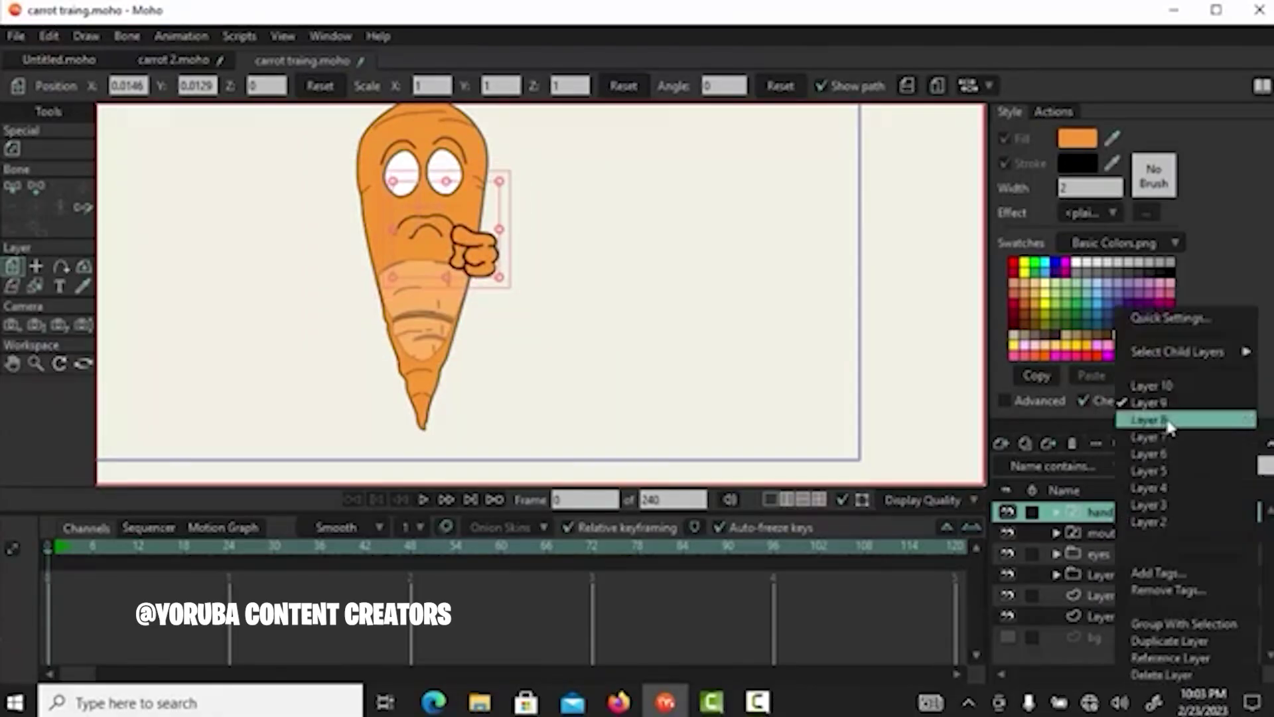
click(1151, 419)
right_click(1114, 524)
click(1154, 436)
right_click(1122, 515)
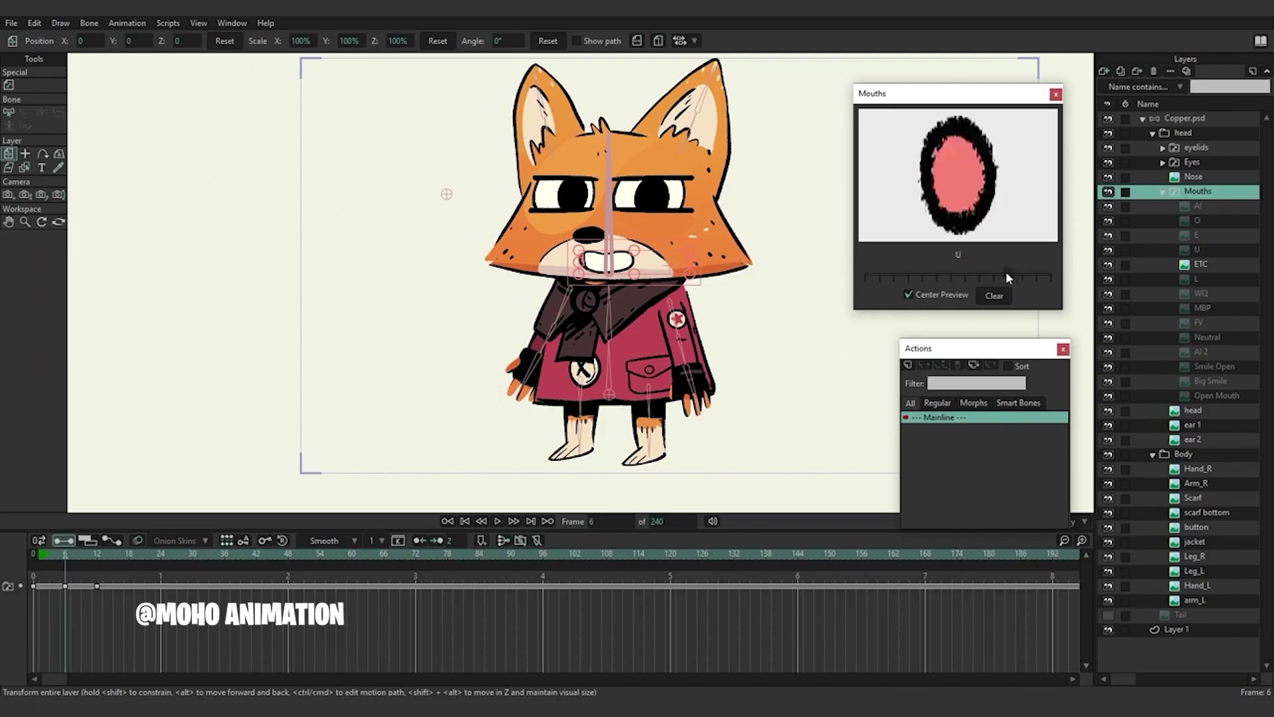
mouse_move(1005, 272)
mouse_down()
mouse_move(1054, 273)
mouse_move(953, 272)
mouse_up()
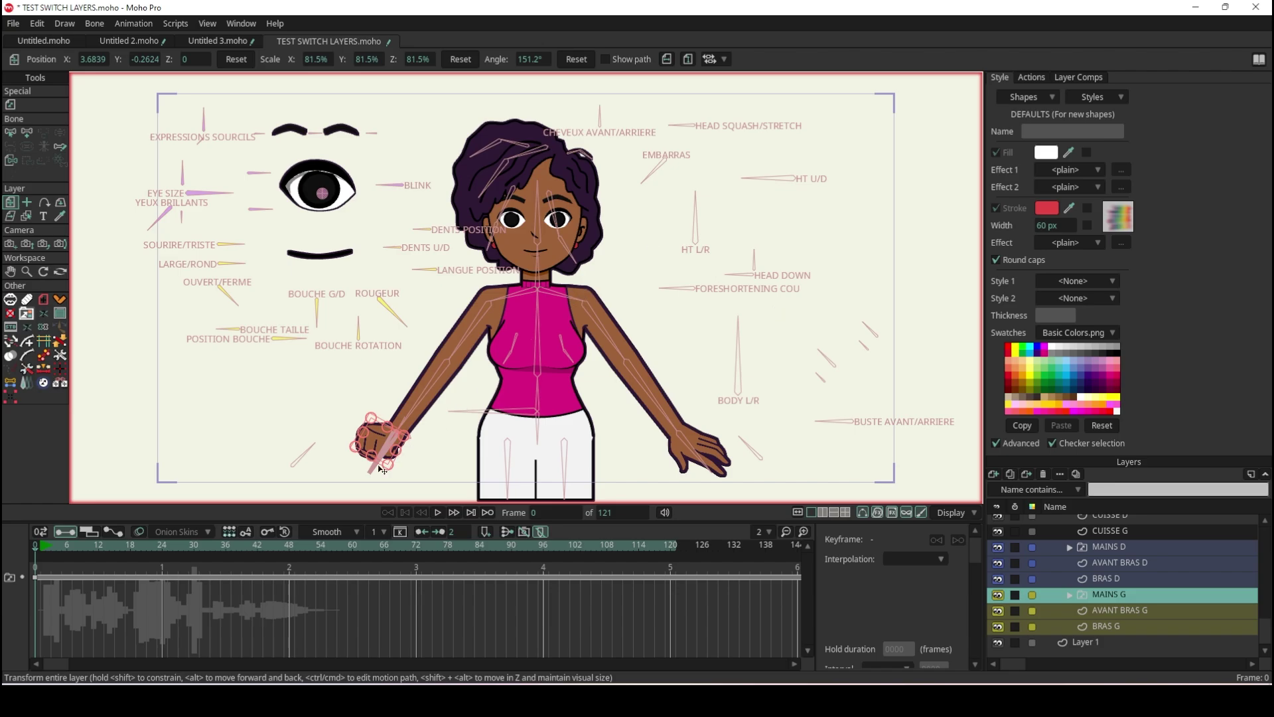
scroll(385, 467, up, 3)
scroll(391, 451, up, 4)
scroll(398, 421, down, 4)
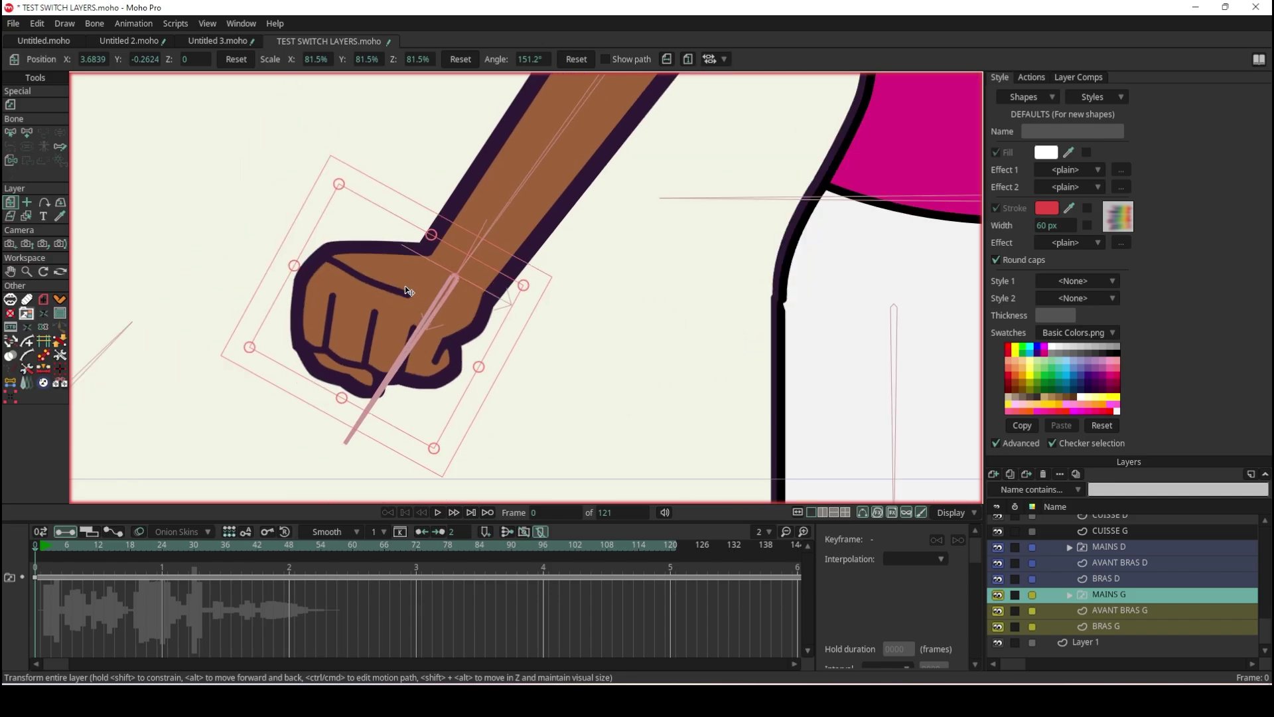
scroll(415, 286, up, 1)
scroll(393, 296, up, 2)
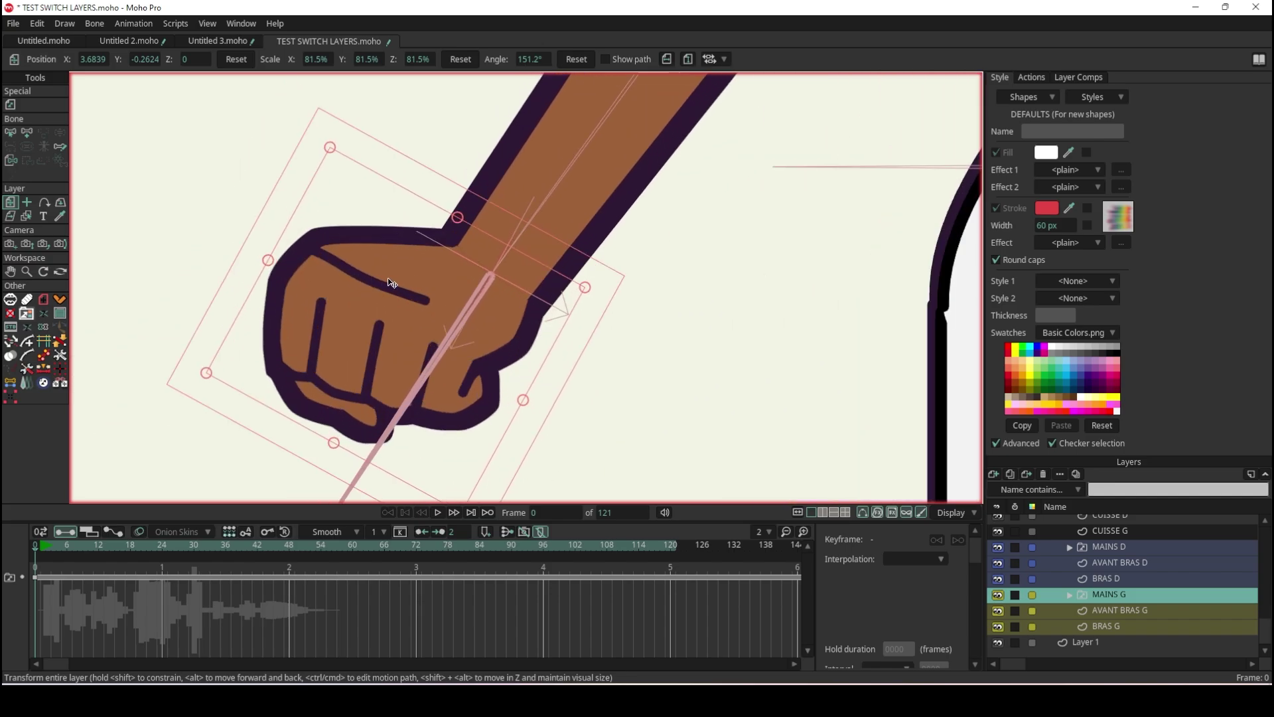
scroll(392, 283, down, 3)
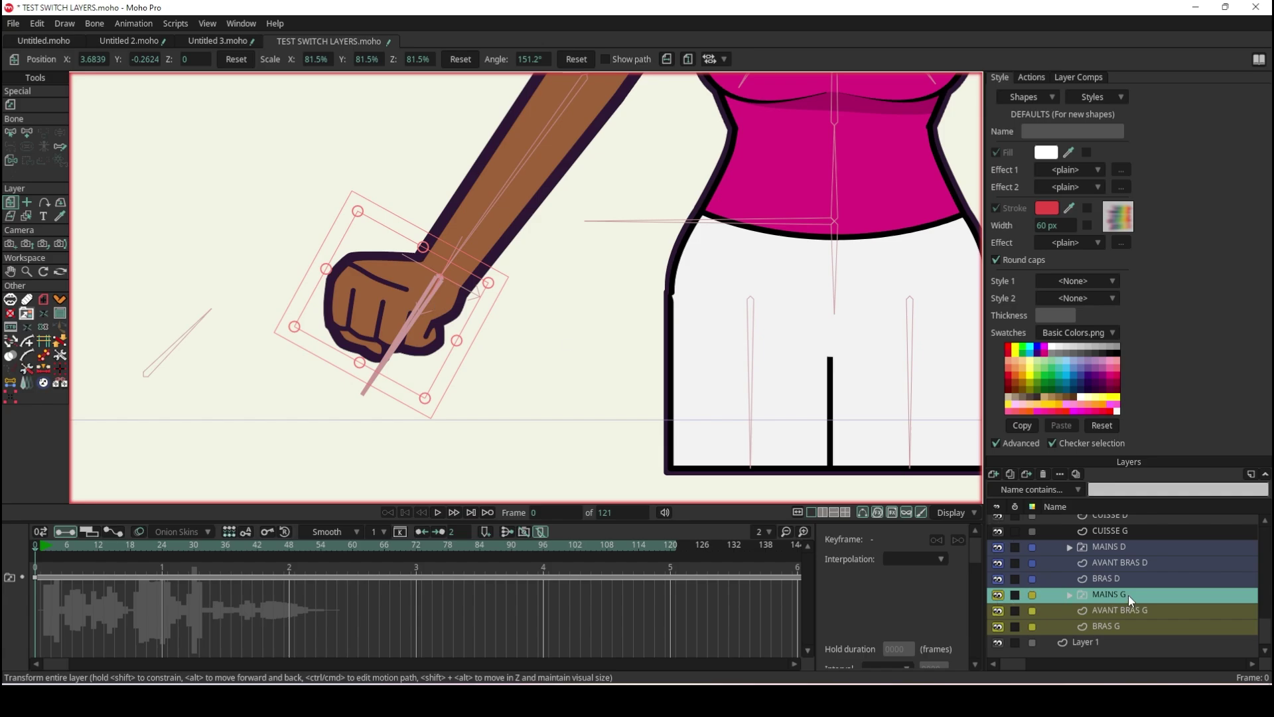
click(1044, 472)
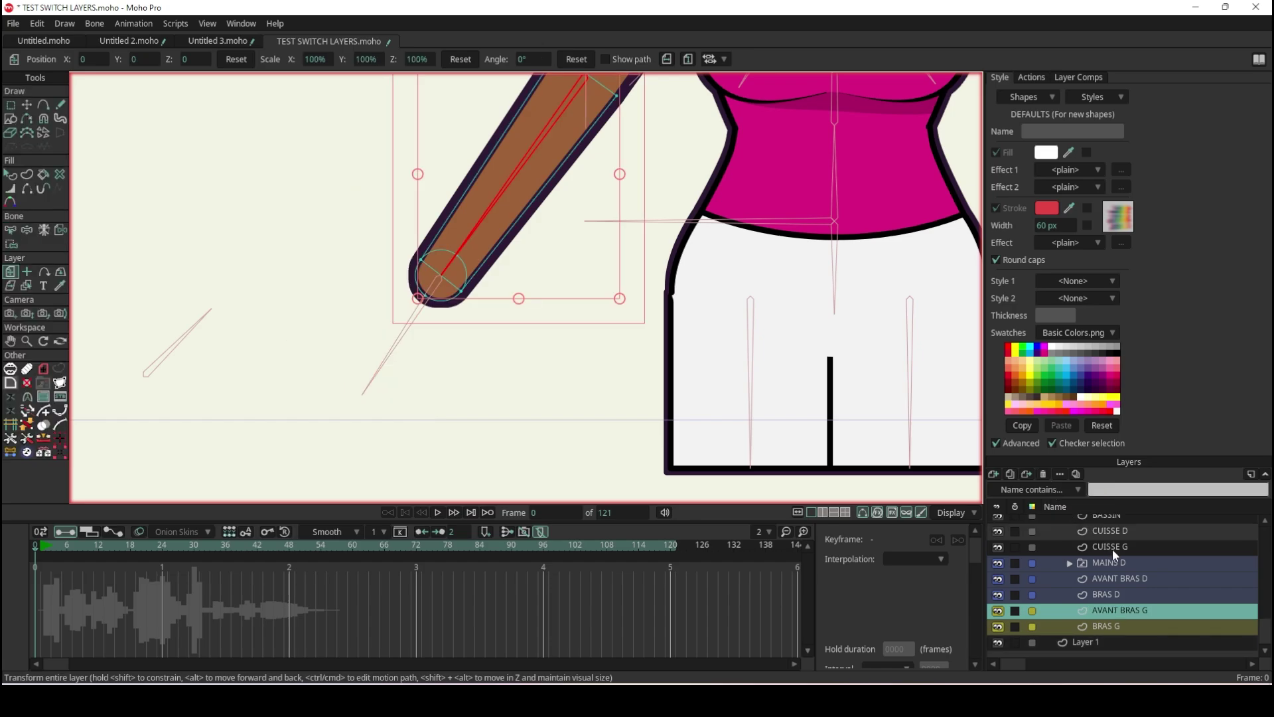
Add an empty vector layer, Layer 28, and wrap it in a new group, Layer 29.
click(993, 473)
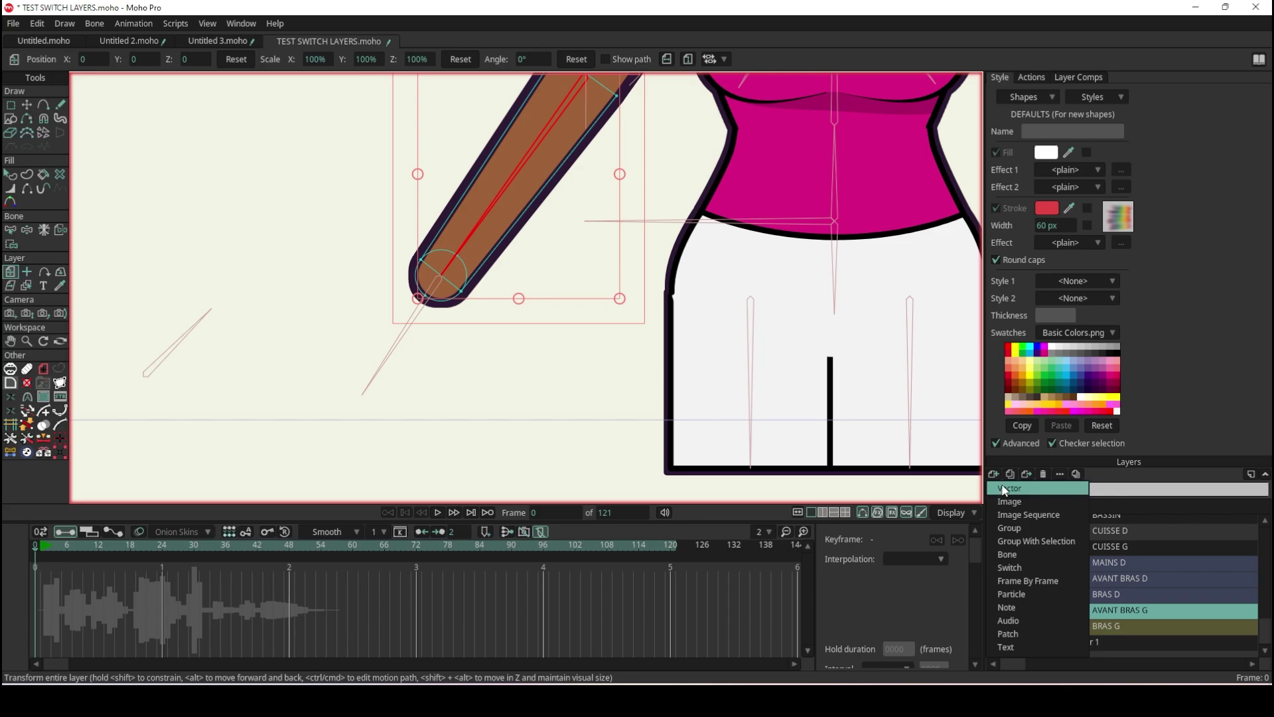
click(1004, 489)
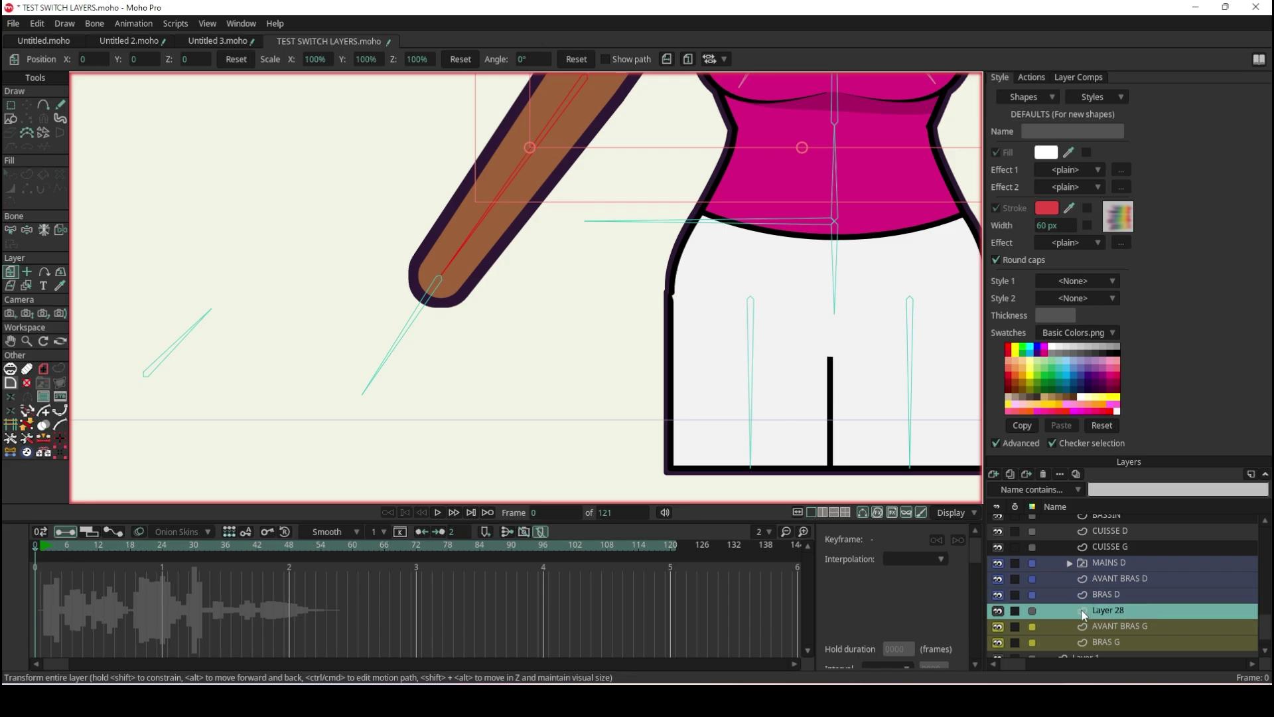
click(995, 475)
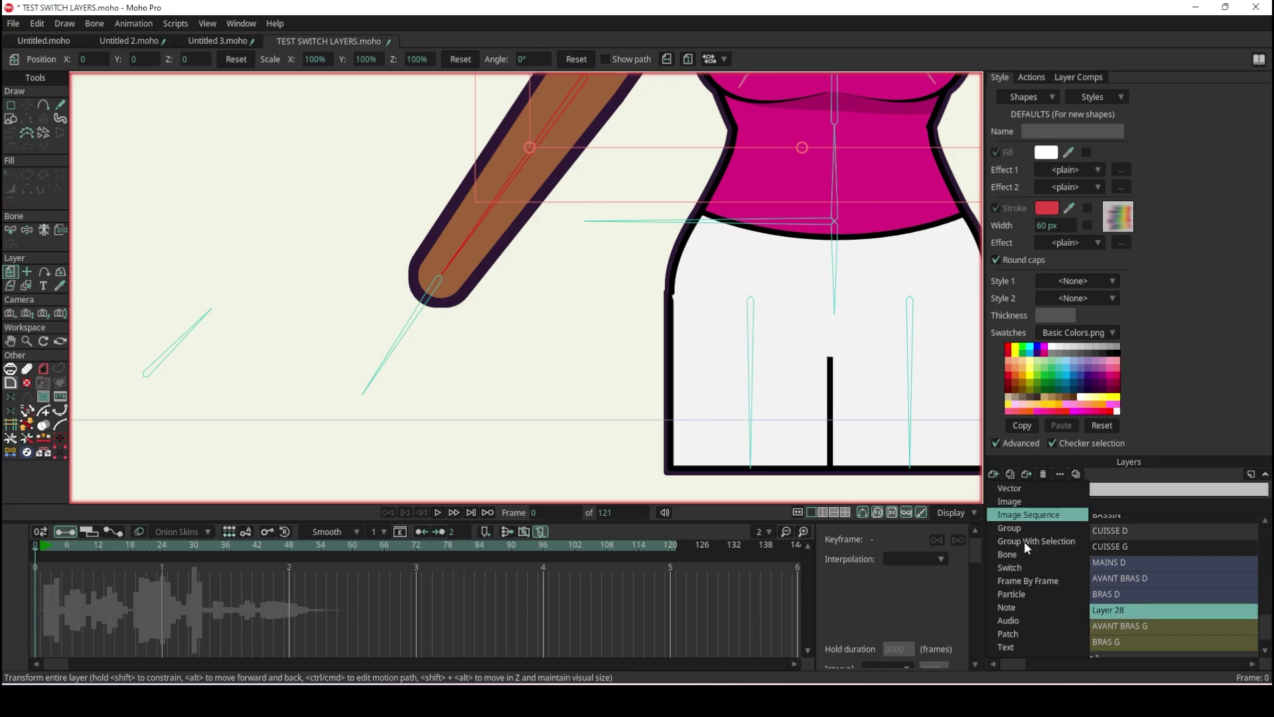
click(1045, 540)
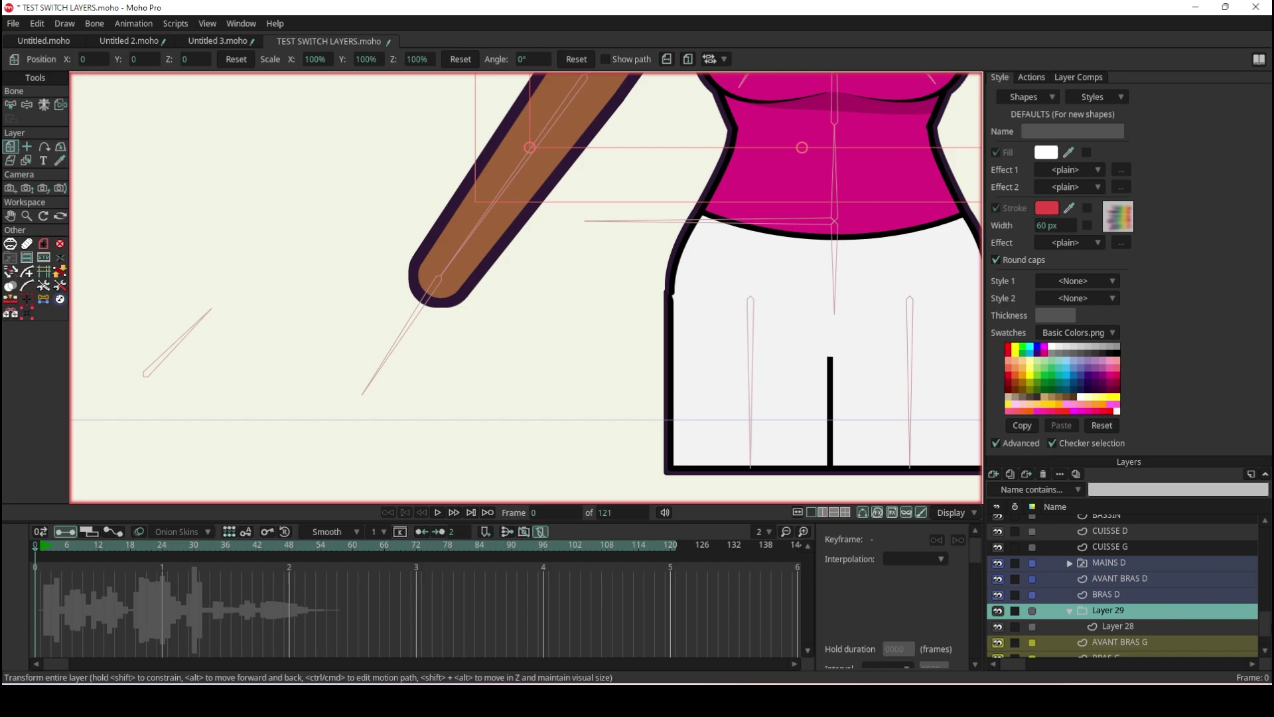
Rename group Layer 29 to MAIN G, then select Layer 28 inside it.
double_click(1126, 610)
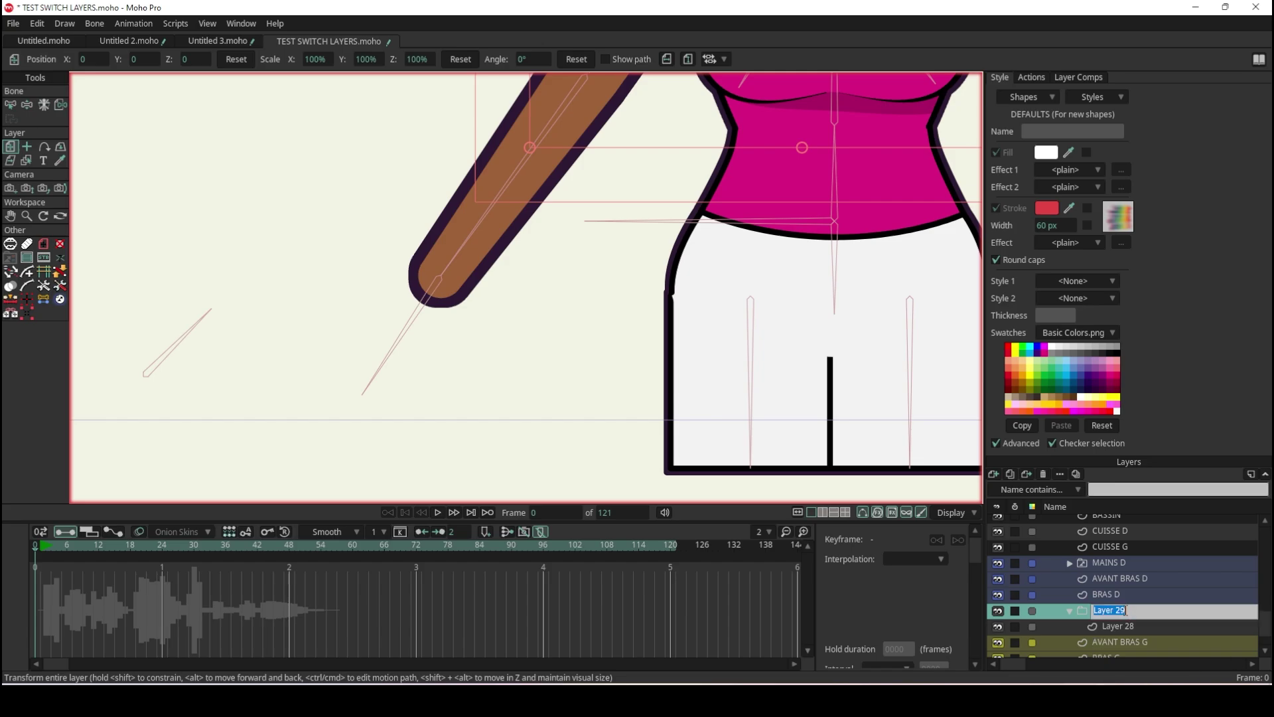
text(MAIN G)
key(Return)
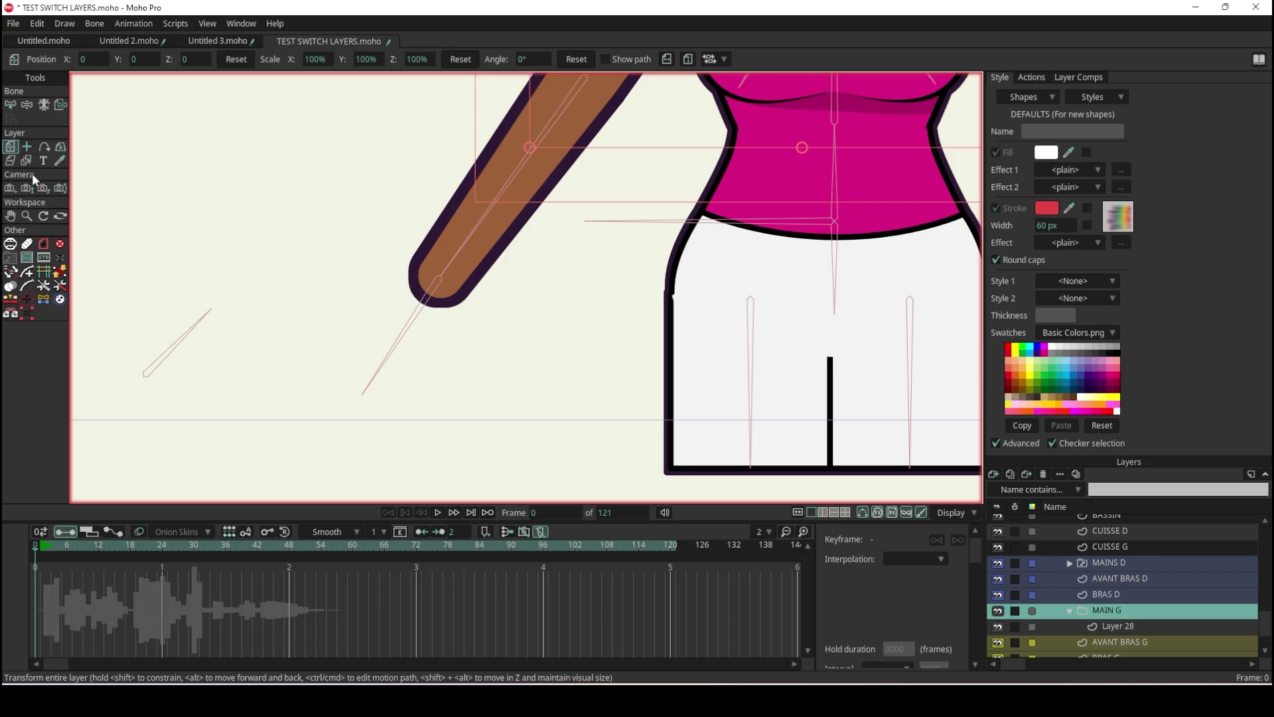
click(61, 104)
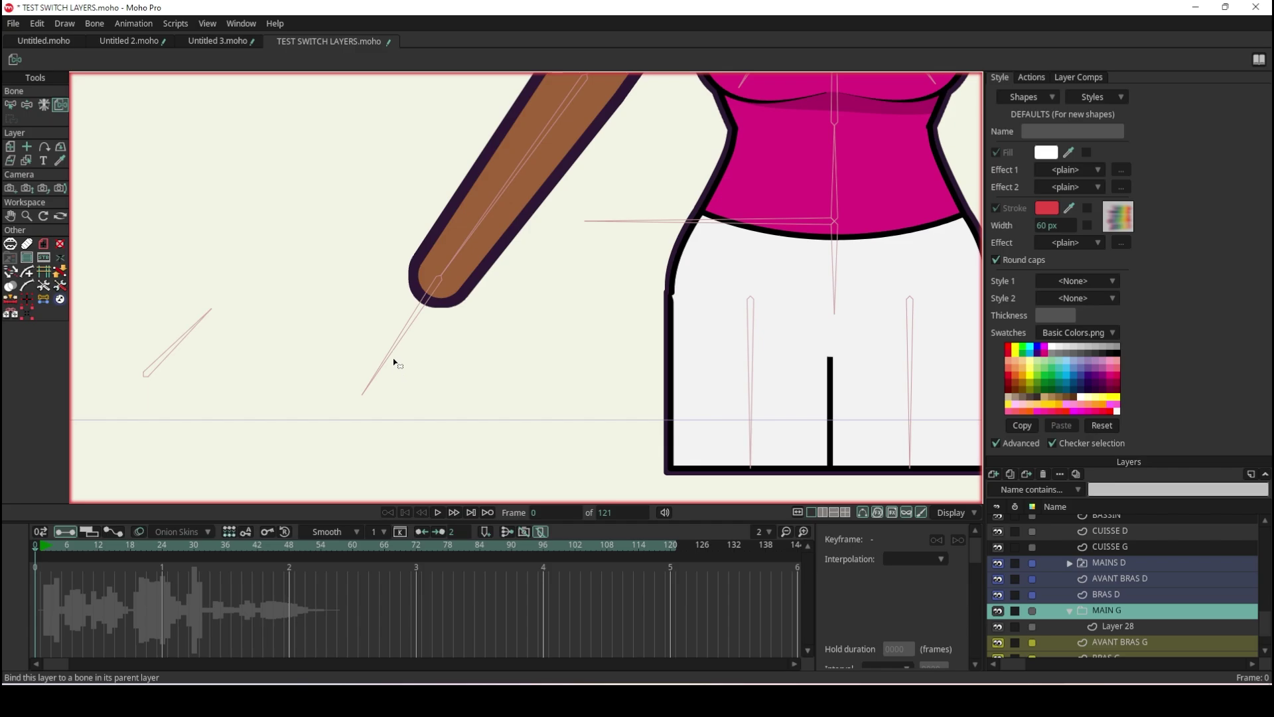
click(1154, 627)
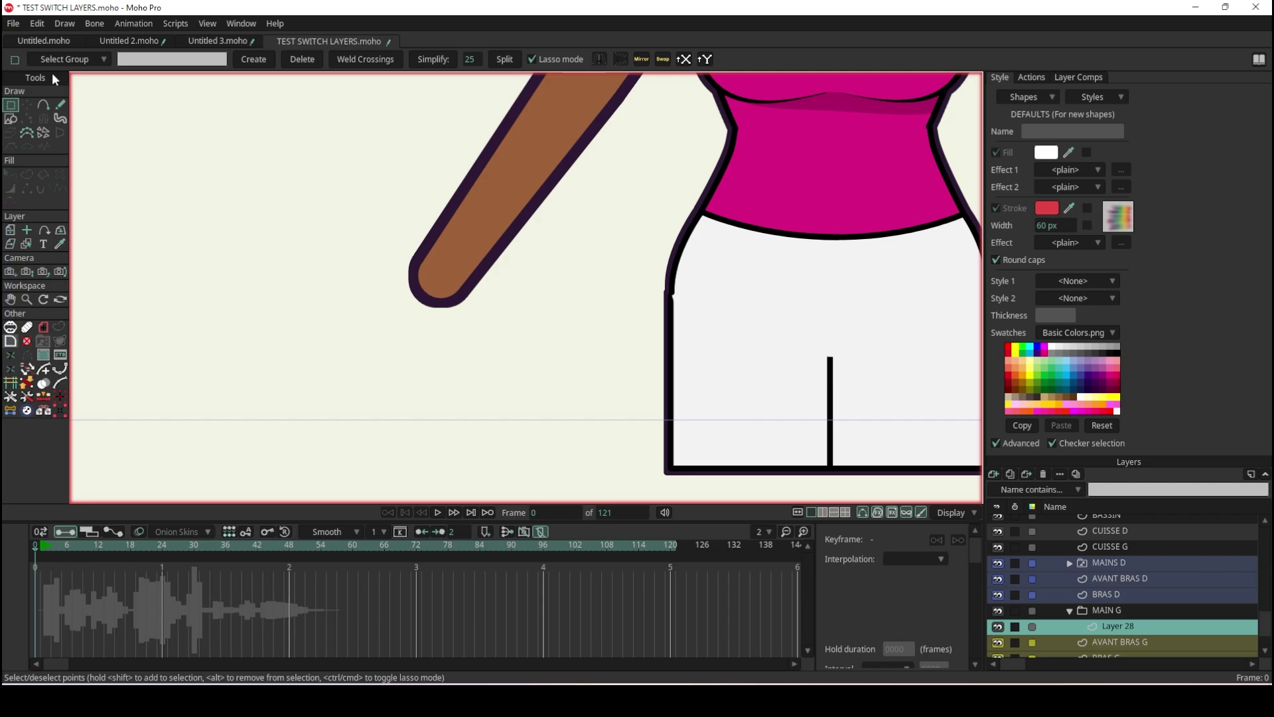
Pick up the forearm's skin fill and dark outline style with the Eyedropper.
click(60, 104)
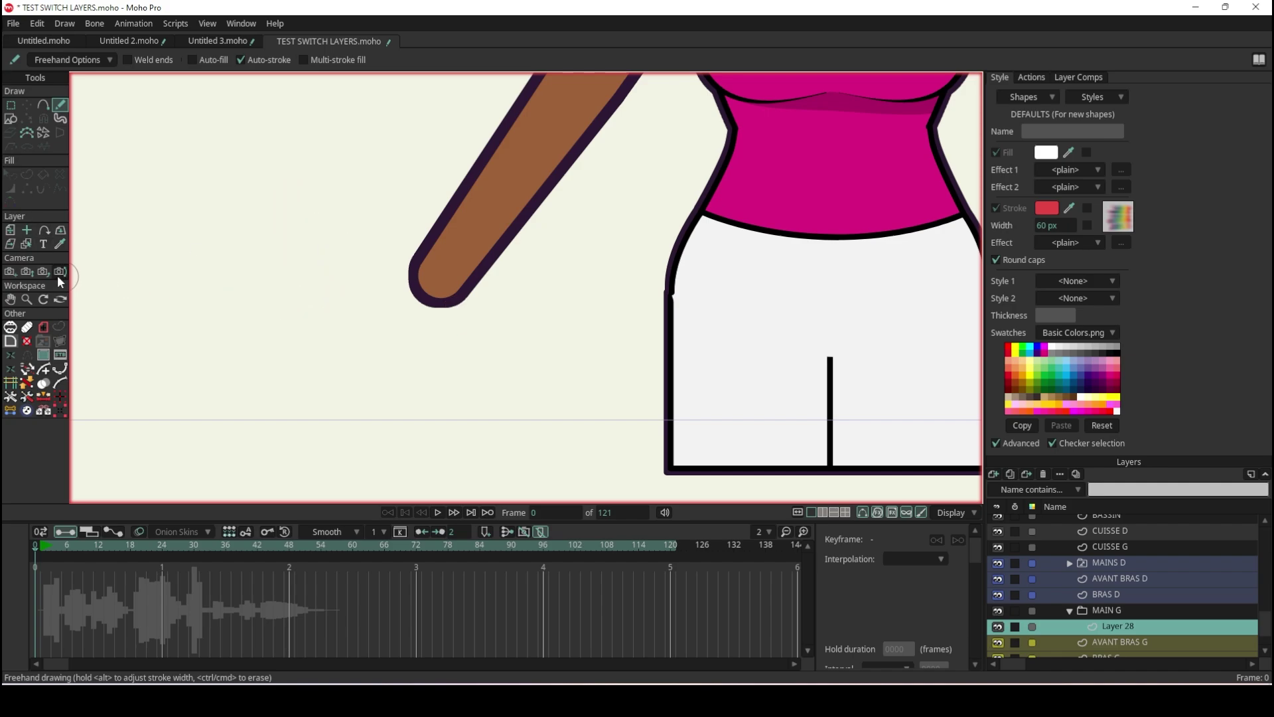
click(59, 244)
click(452, 232)
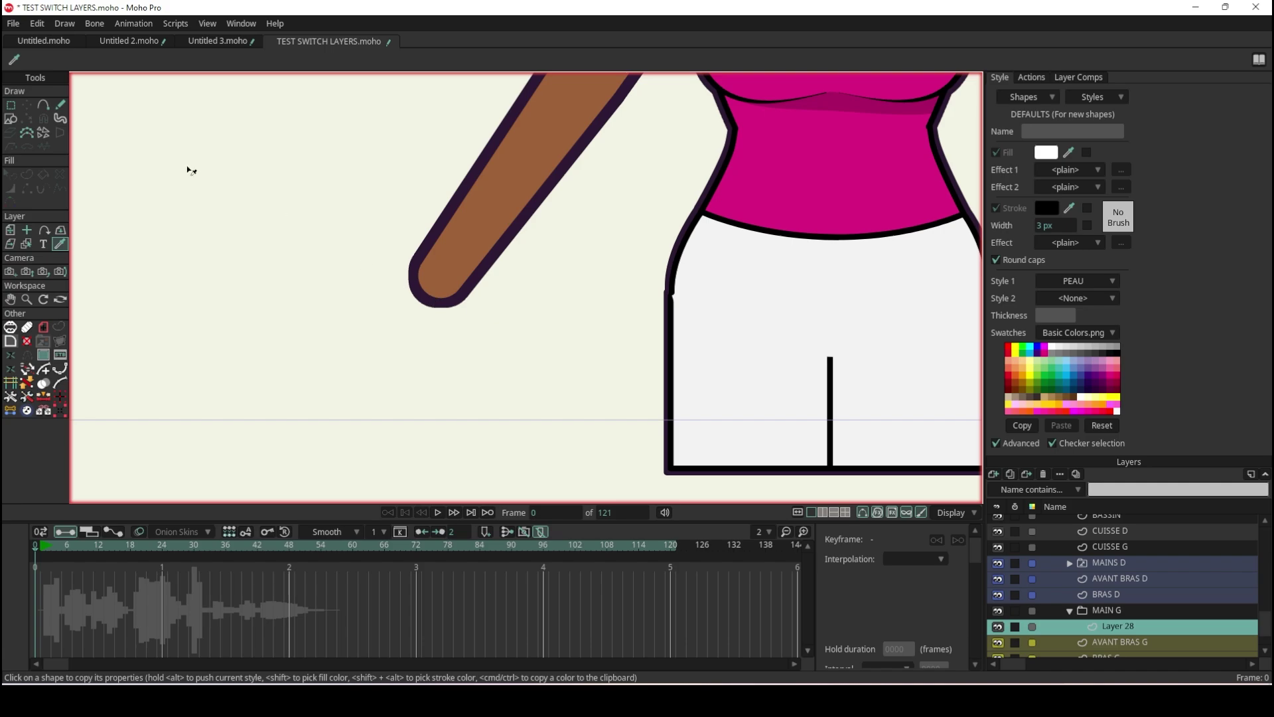
click(60, 106)
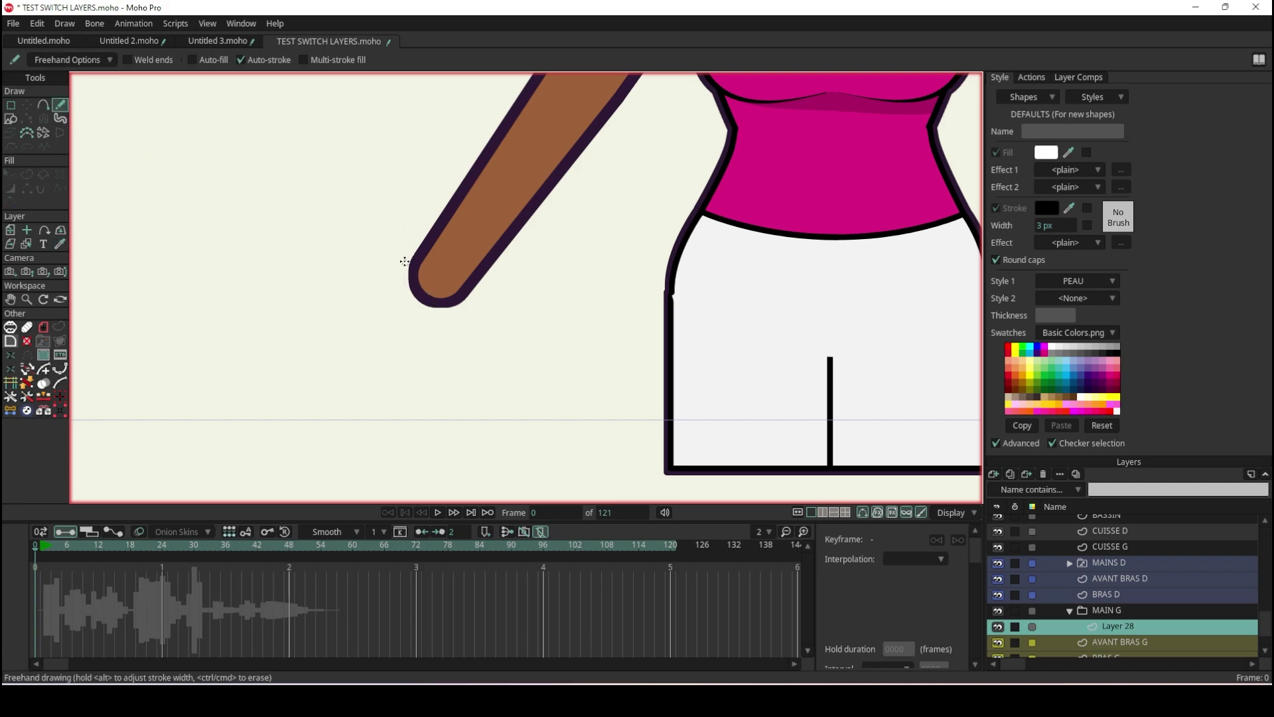
With Multi-stroke fill on, freehand-draw the open hand at the forearm's end, then deselect it.
drag(420, 253, 360, 281)
drag(425, 251, 299, 287)
key(ctrl+z)
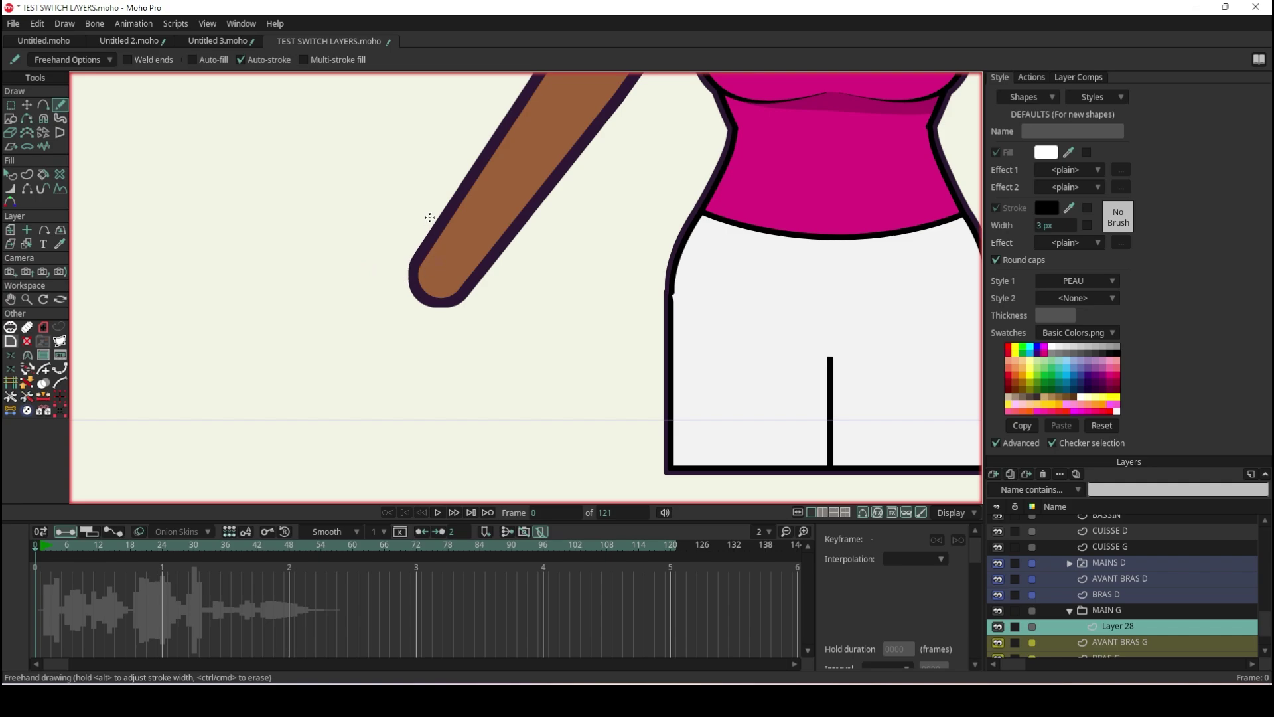
click(304, 60)
drag(426, 259, 328, 362)
drag(414, 279, 292, 414)
mouse_move(415, 282)
mouse_down()
mouse_move(332, 455)
mouse_move(399, 451)
mouse_move(435, 431)
mouse_up()
drag(428, 260, 466, 294)
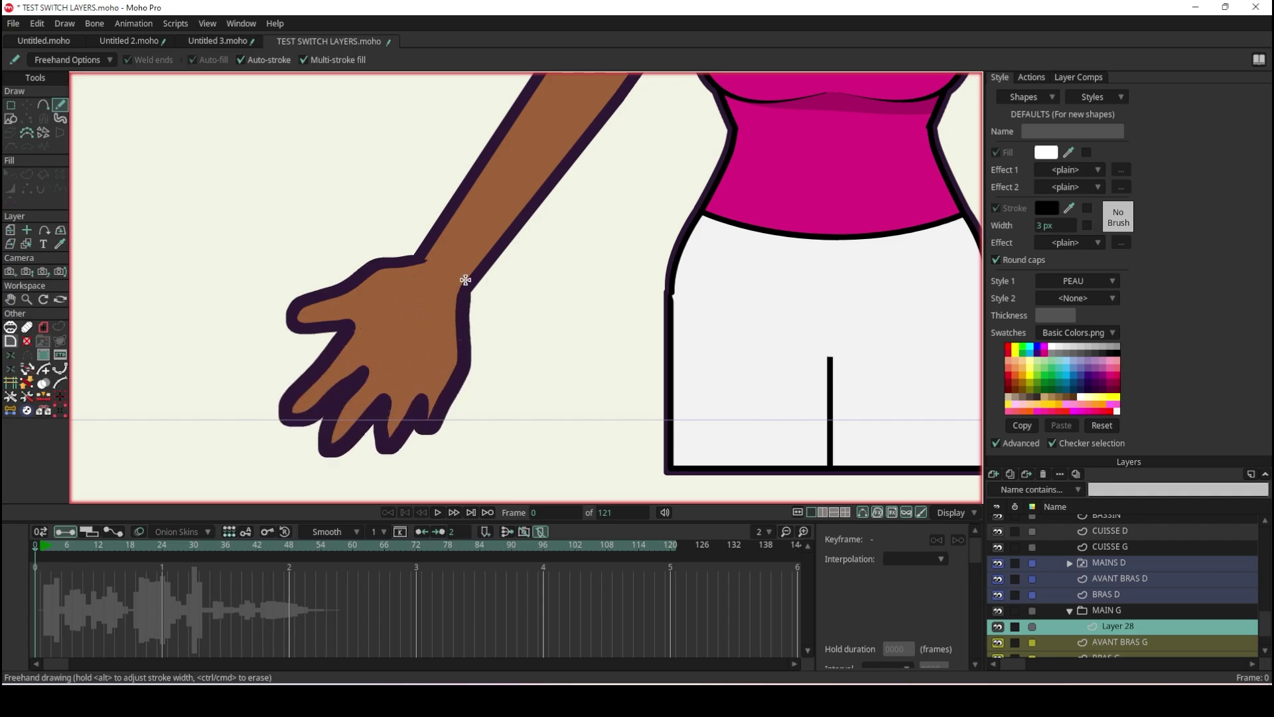
key(ctrl+d)
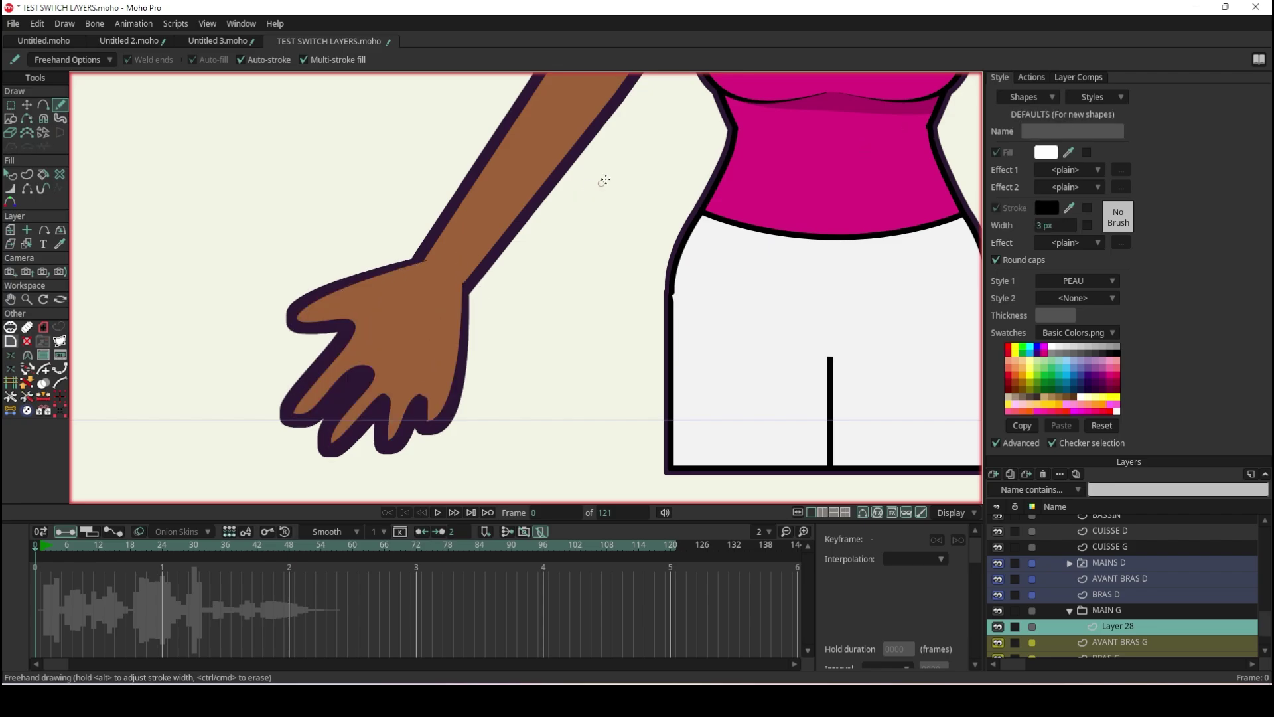
Select the FILLE bone layer, show the whole character, go to frame 4 and hide the audio layer.
scroll(1132, 540, up, 5)
scroll(1133, 540, up, 5)
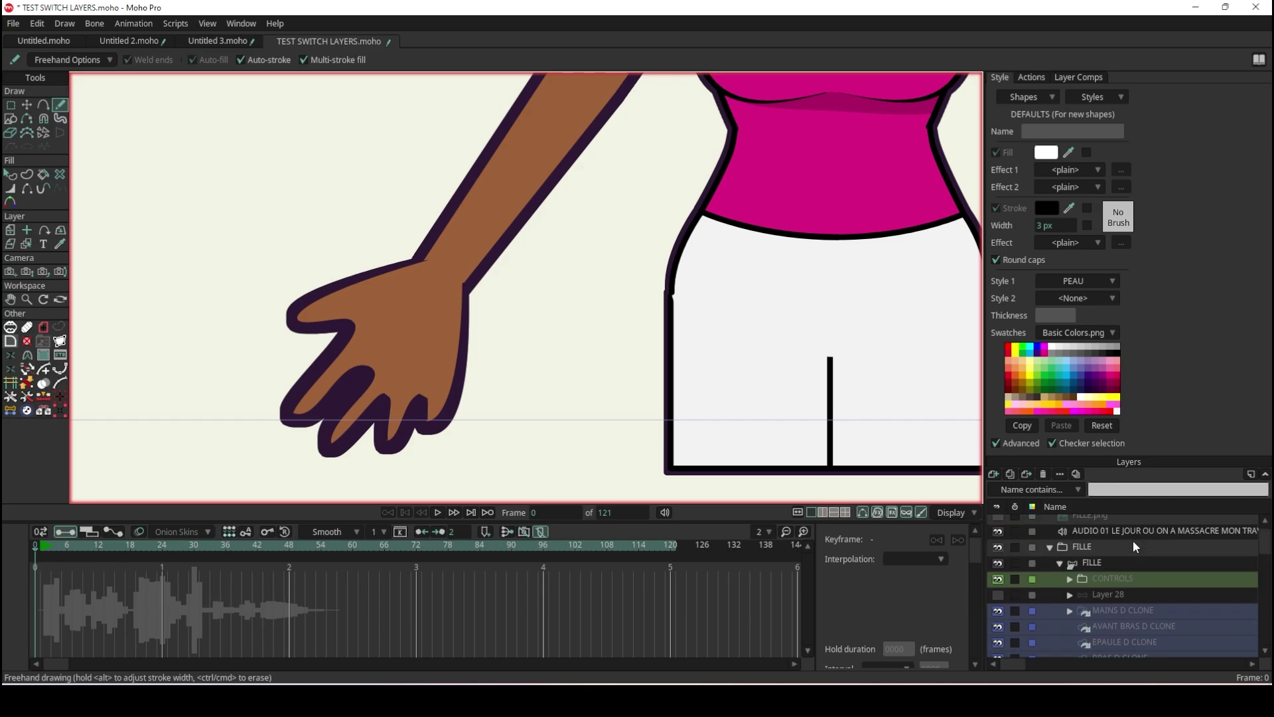
click(1113, 568)
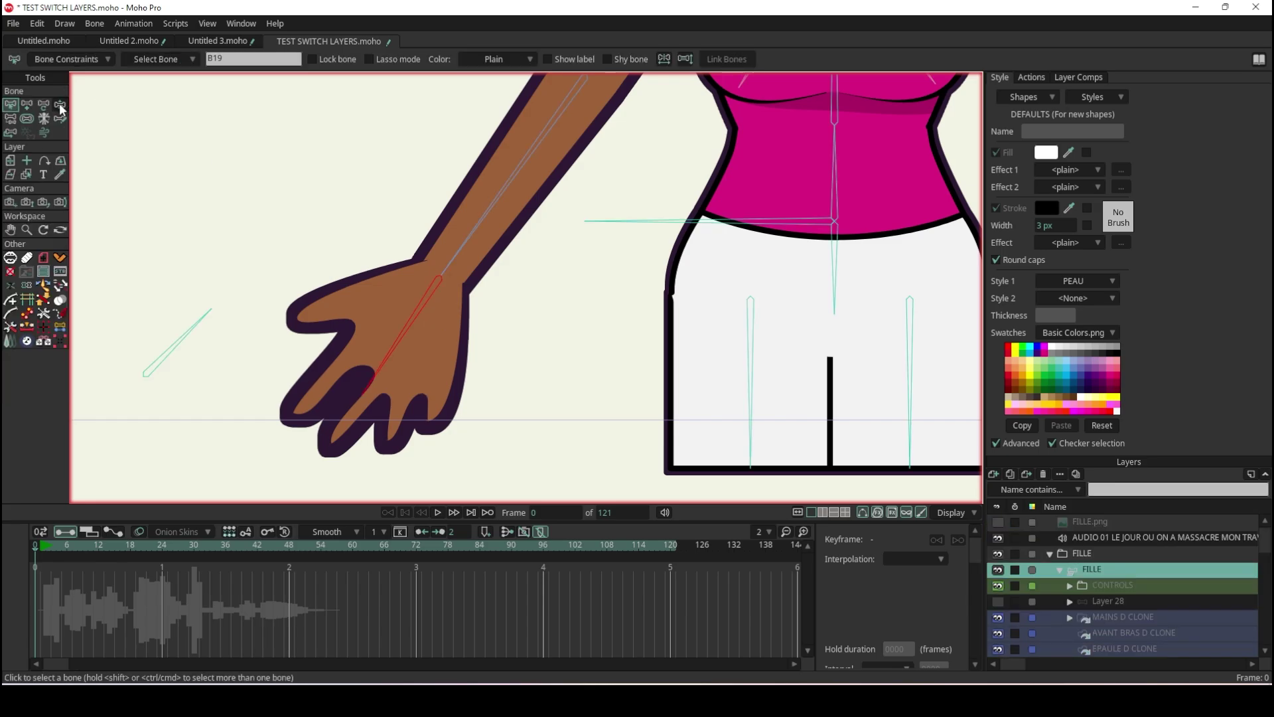
key(ctrl+r)
drag(80, 545, 56, 545)
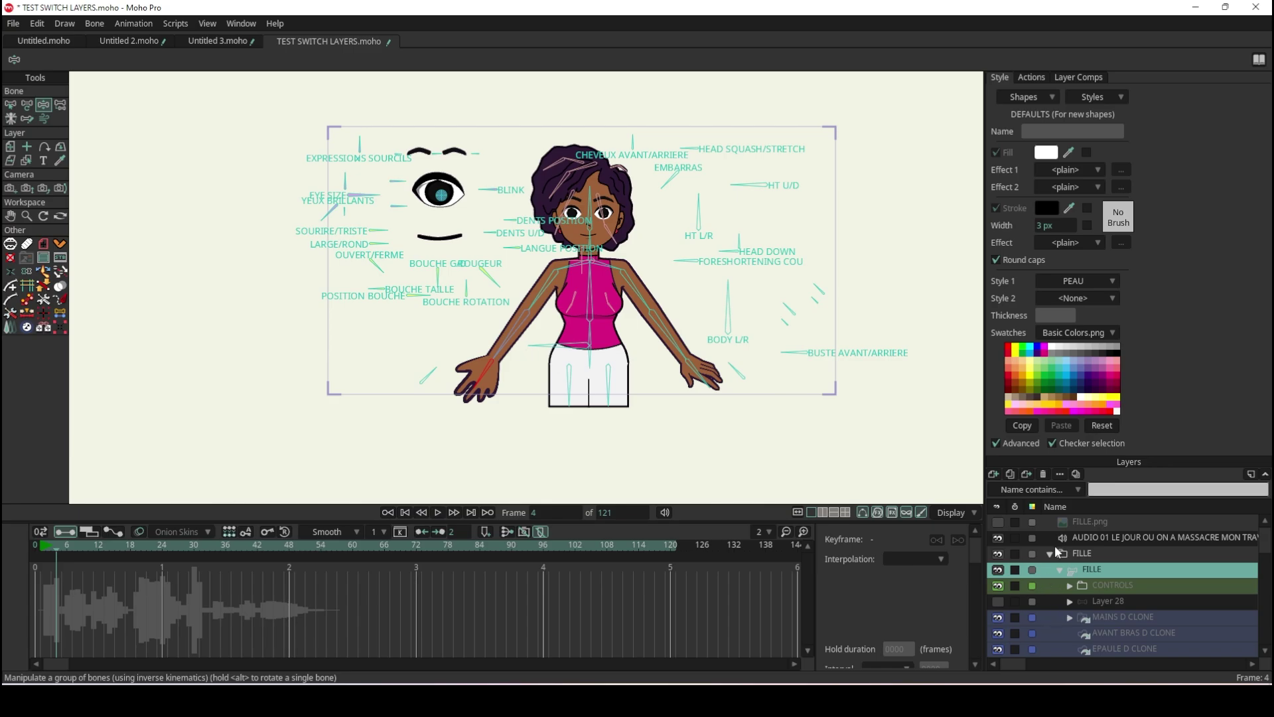
click(997, 538)
Pose the left arm raised in a wave at frame 4, then return to frame 0.
mouse_move(495, 369)
mouse_down()
mouse_move(479, 230)
mouse_move(503, 163)
mouse_up()
scroll(502, 182, up, 3)
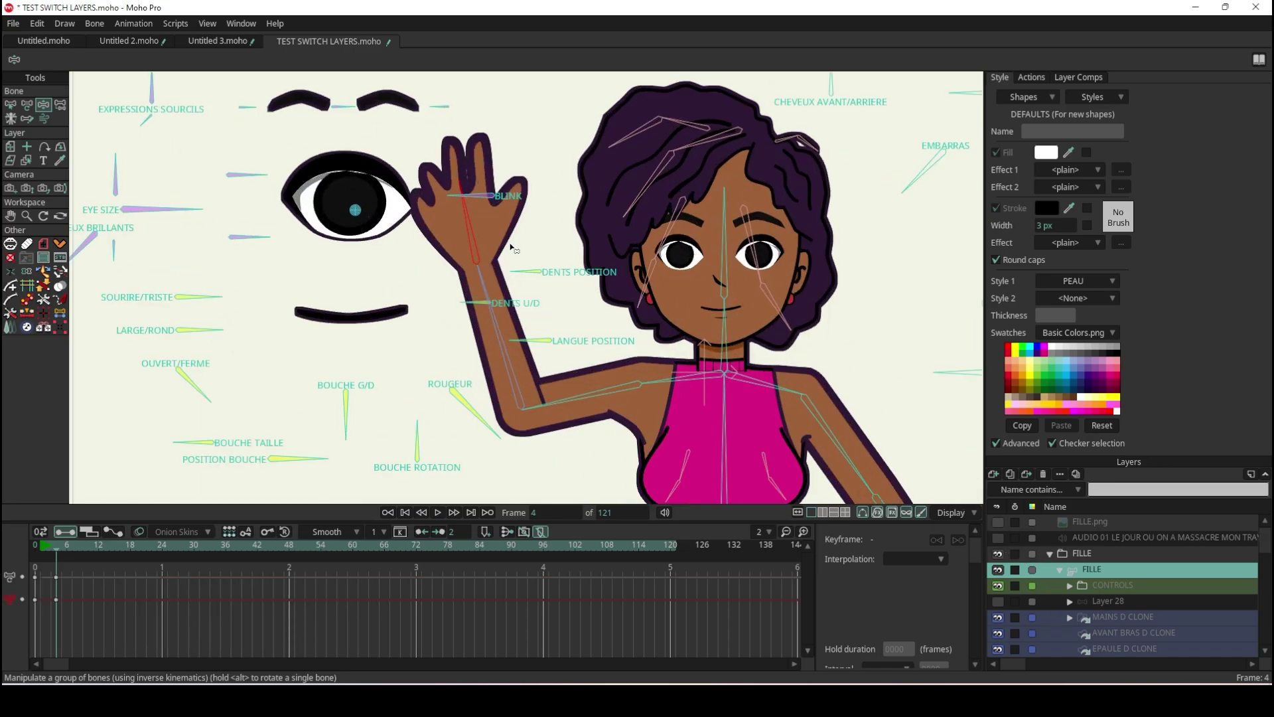
drag(486, 277, 257, 289)
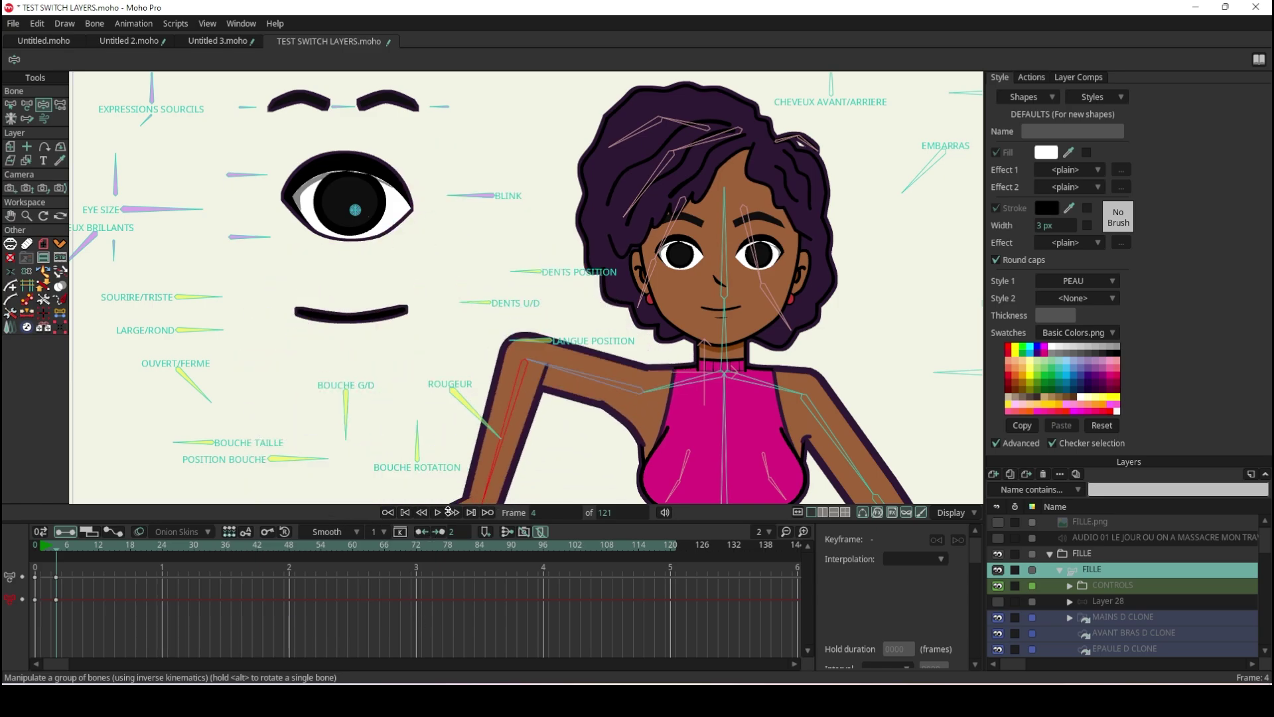
drag(257, 289, 495, 294)
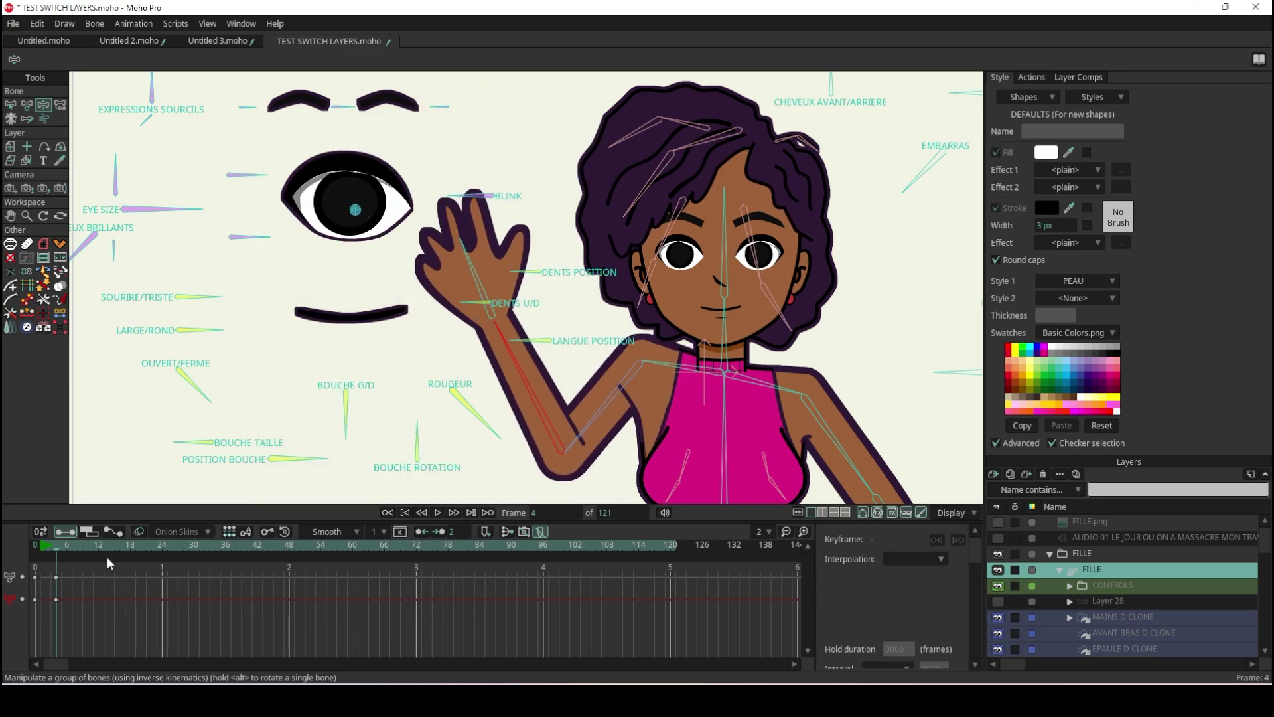
drag(76, 552, 17, 555)
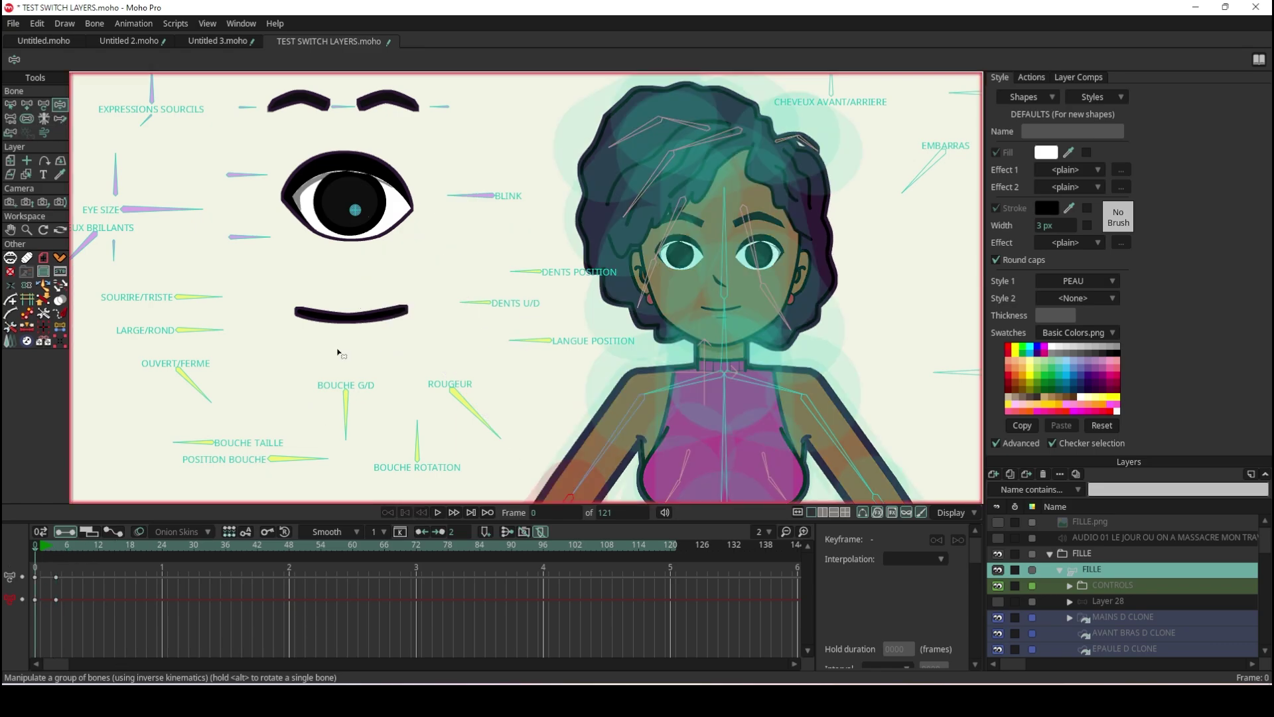
Select the left hand's drawing layer, Layer 28, from the canvas.
scroll(416, 405, down, 5)
scroll(416, 405, up, 5)
scroll(417, 404, up, 2)
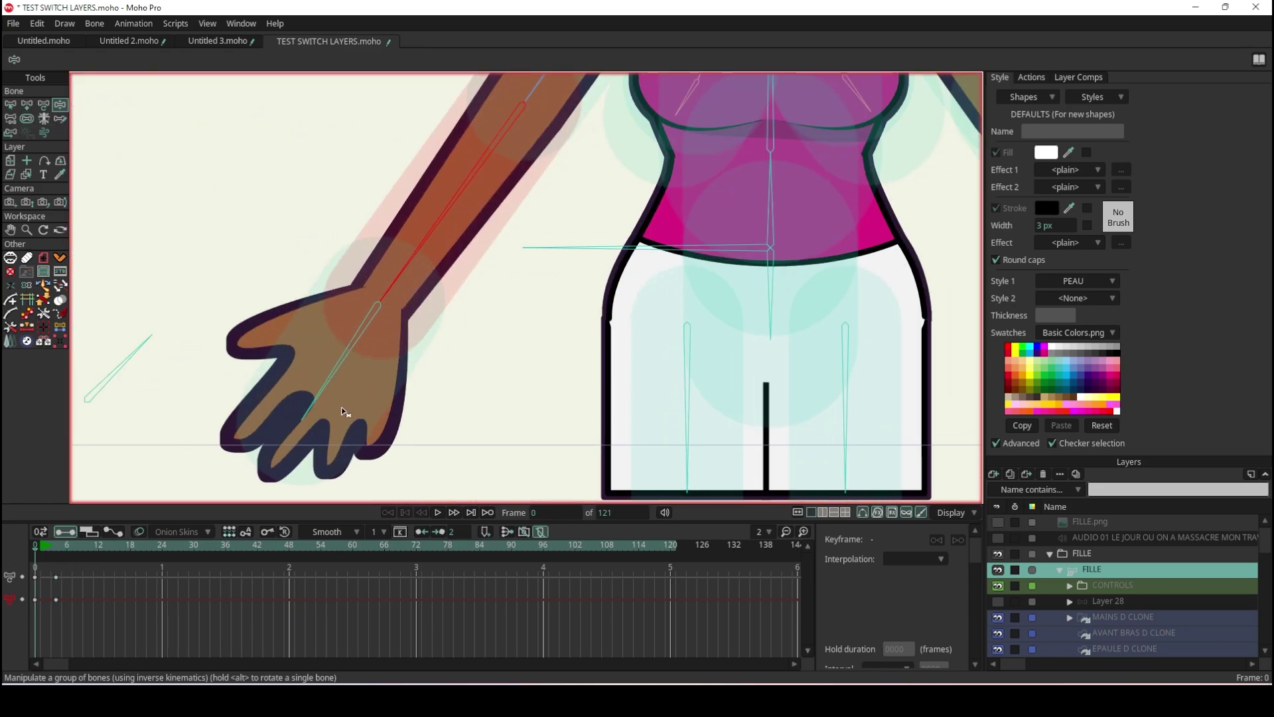
ctrl+alt+click(341, 407)
scroll(1131, 622, down, 2)
scroll(1131, 623, down, 1)
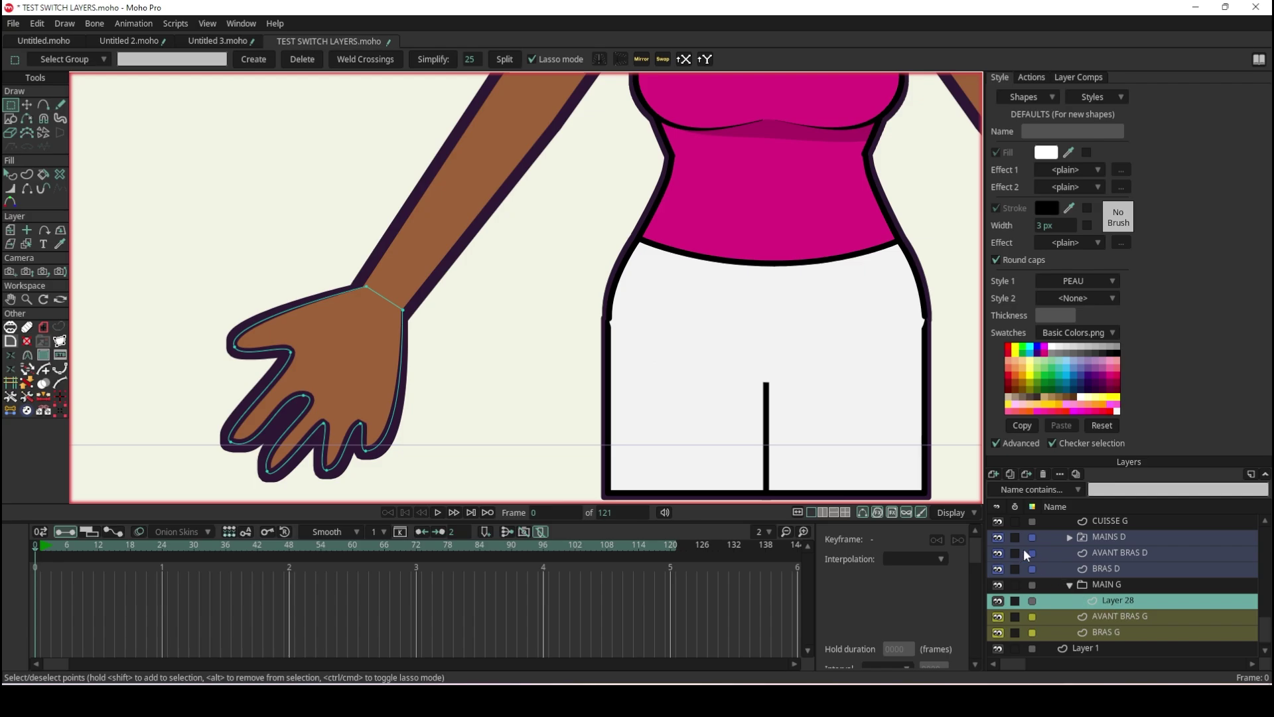
Rename Layer 28 to MAIN OUVERTE and add a new vector layer above it.
double_click(1126, 599)
text(MAIN OUVERTE)
key(Return)
click(996, 474)
click(1005, 491)
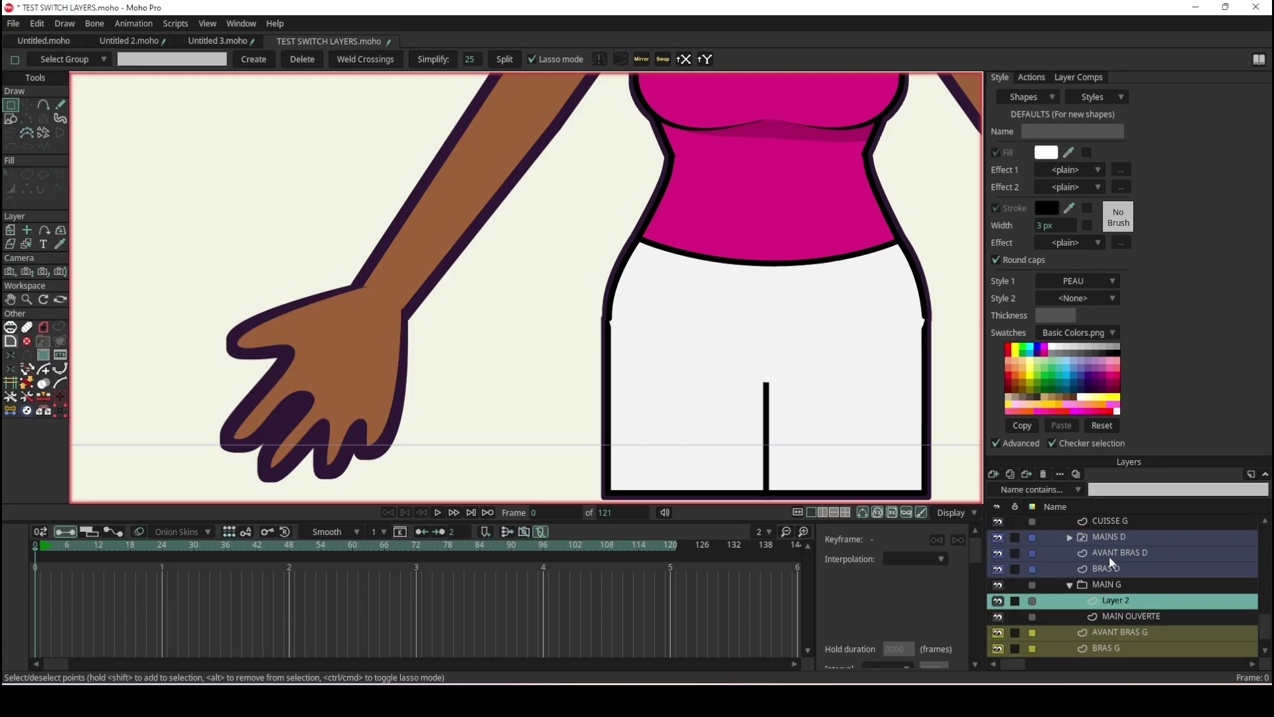
Rename Layer 2 to DOIGT POINTE, correcting a typo, and hide the MAIN OUVERTE layer.
double_click(1112, 602)
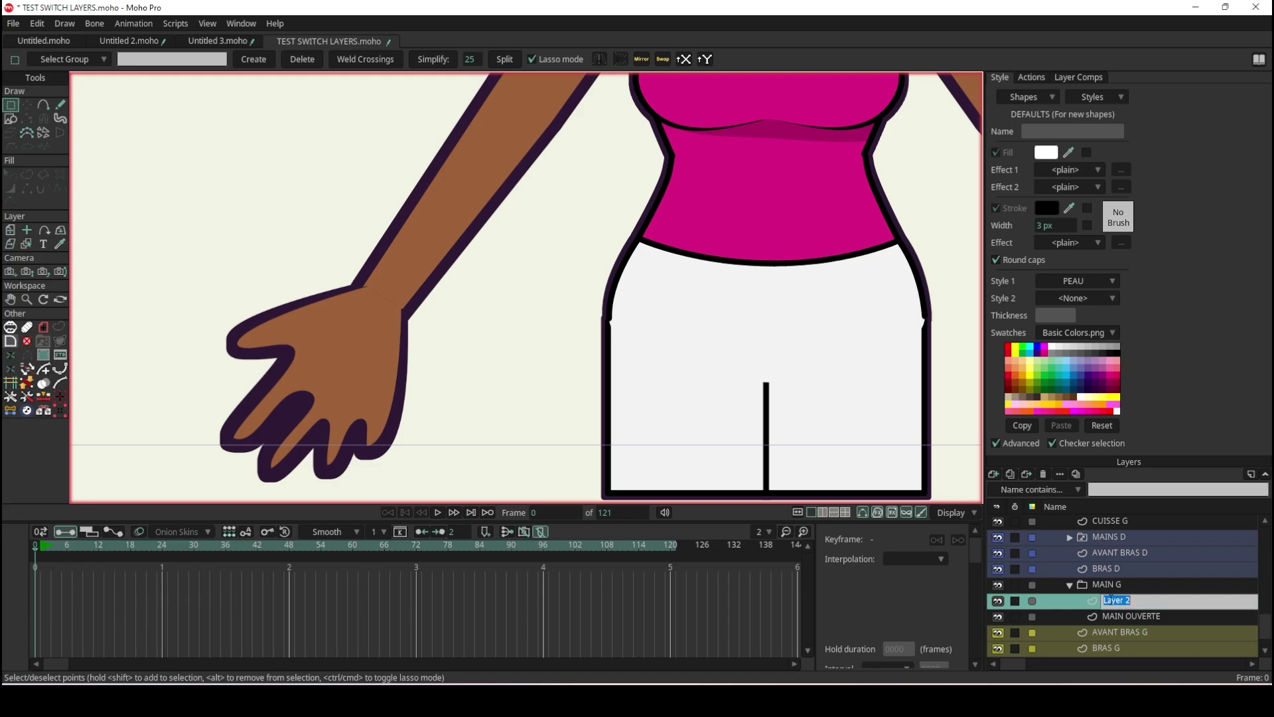
text(DOIGT PIO)
key(BackSpace)
key(BackSpace)
text(OINTE)
key(Return)
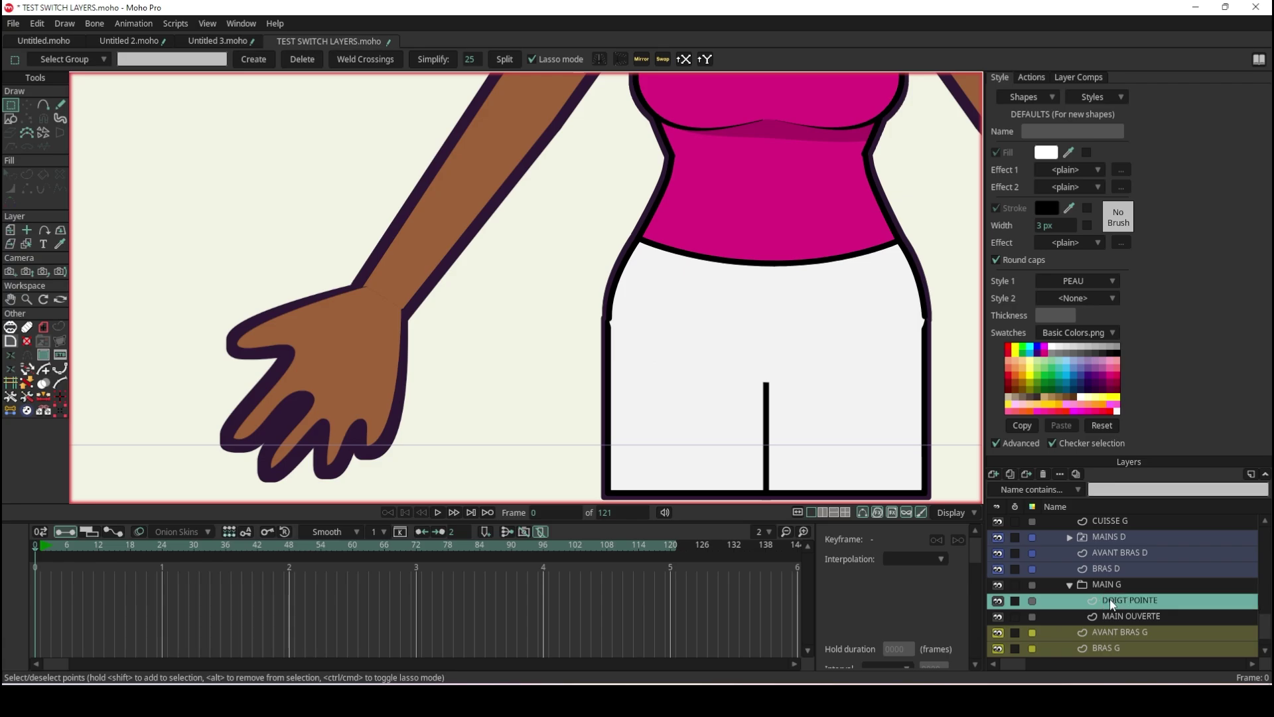
click(998, 616)
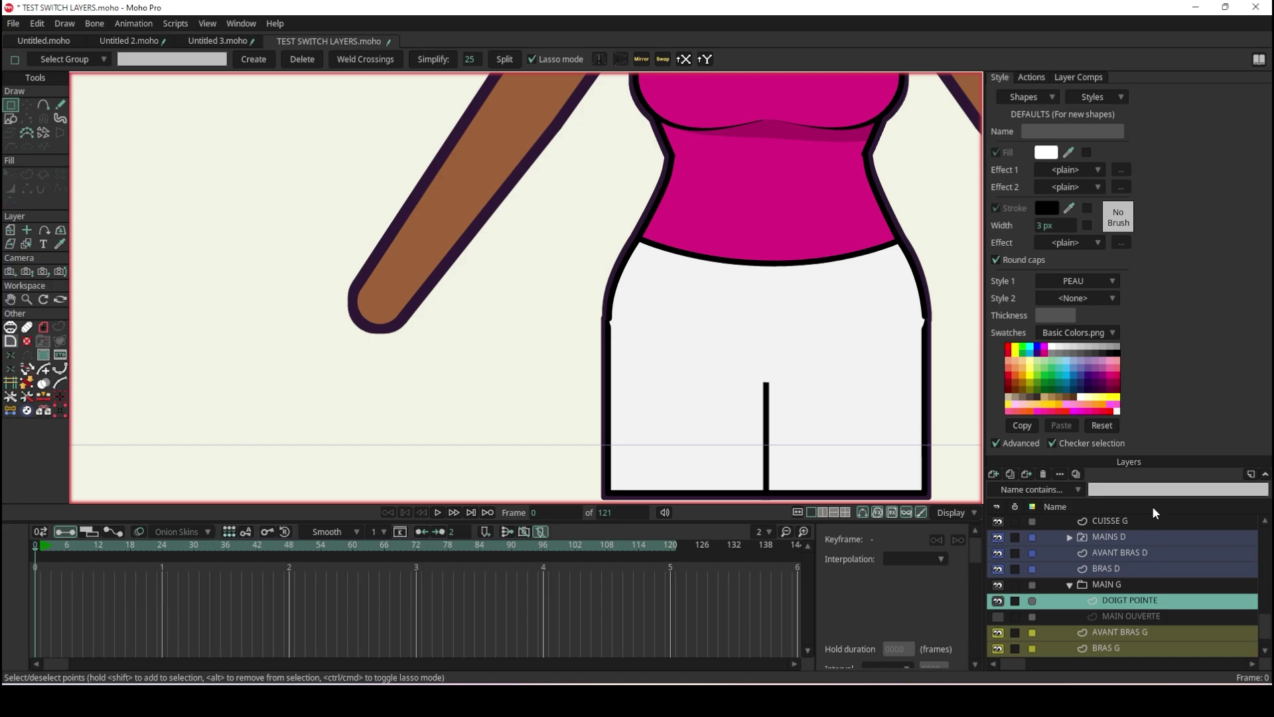
Freehand-draw a pointing-finger hand on DOIGT POINTE, unhide MAIN OUVERTE, and add Layer 3 above.
key(f)
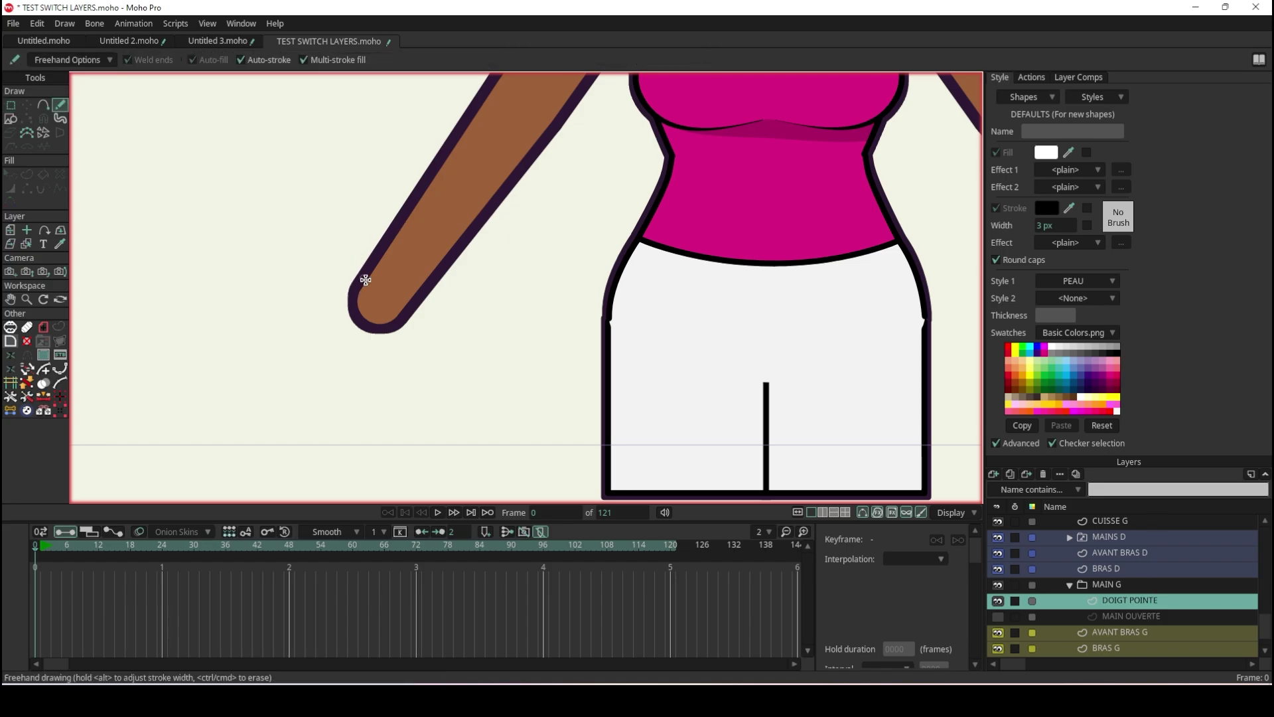
mouse_move(362, 289)
mouse_down()
mouse_move(300, 287)
mouse_move(264, 320)
mouse_move(282, 348)
mouse_move(265, 355)
mouse_move(219, 443)
mouse_move(301, 404)
mouse_move(358, 311)
mouse_up()
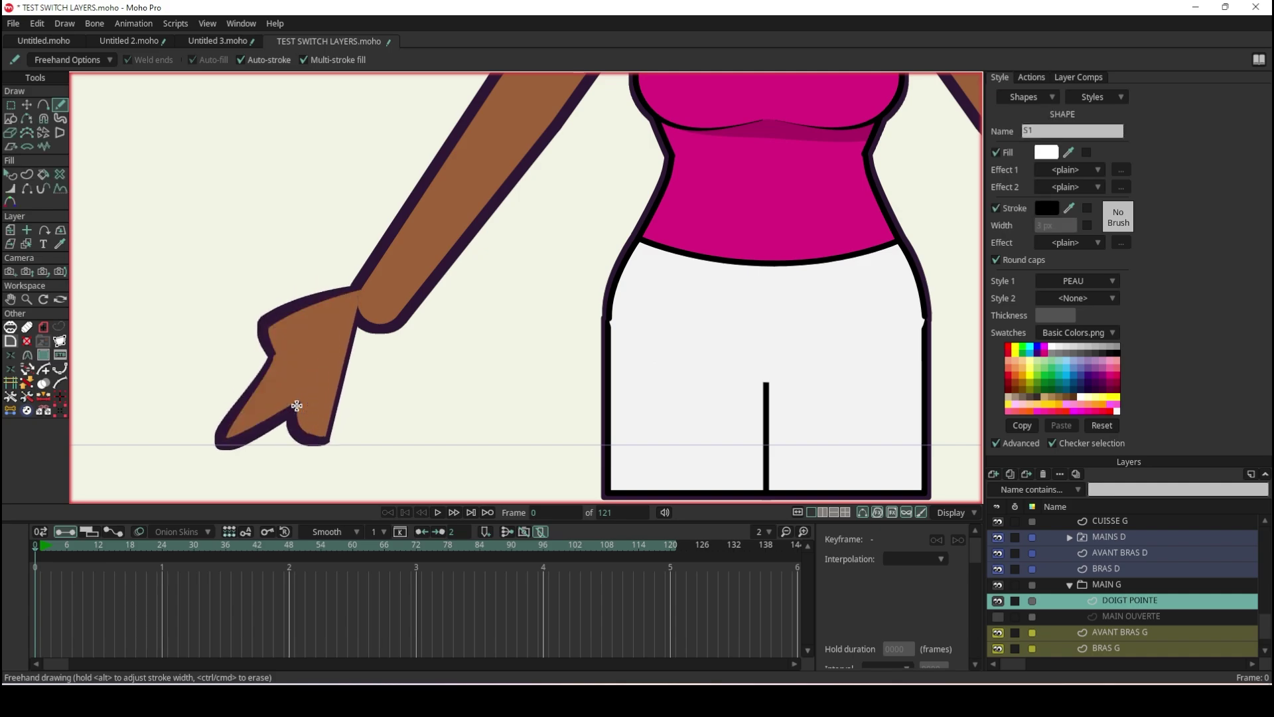
drag(378, 322, 339, 442)
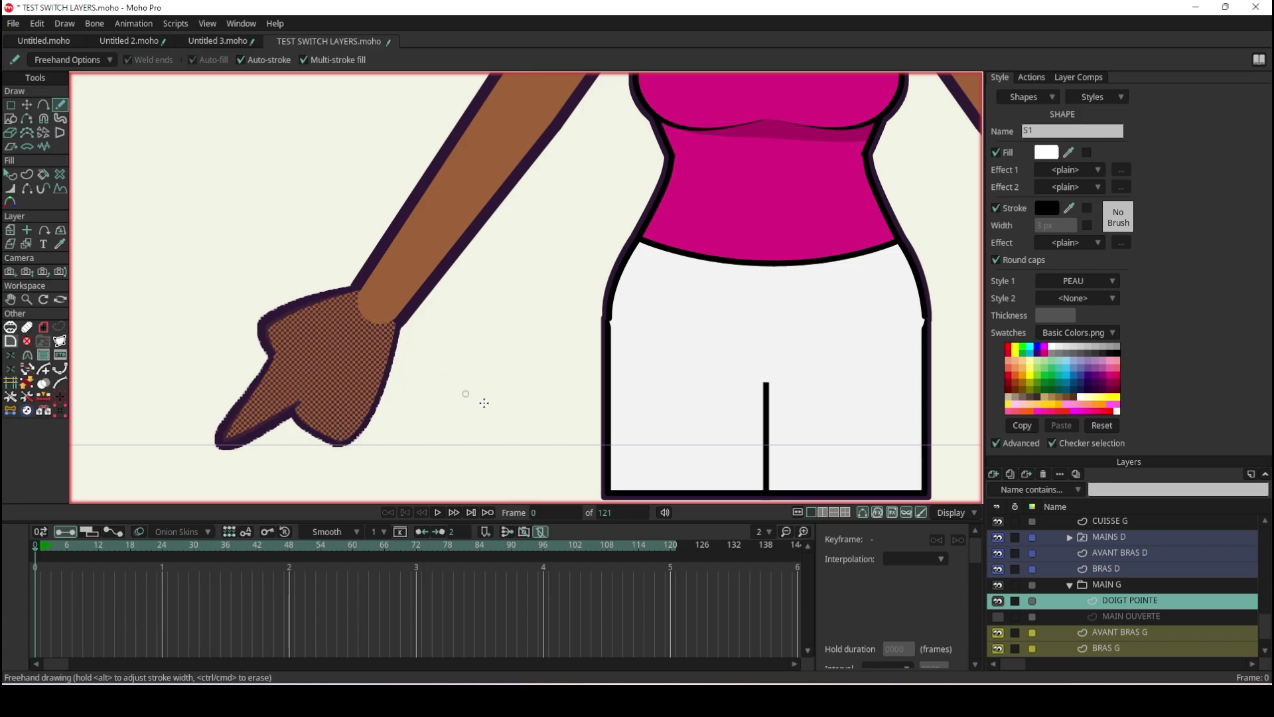
click(996, 617)
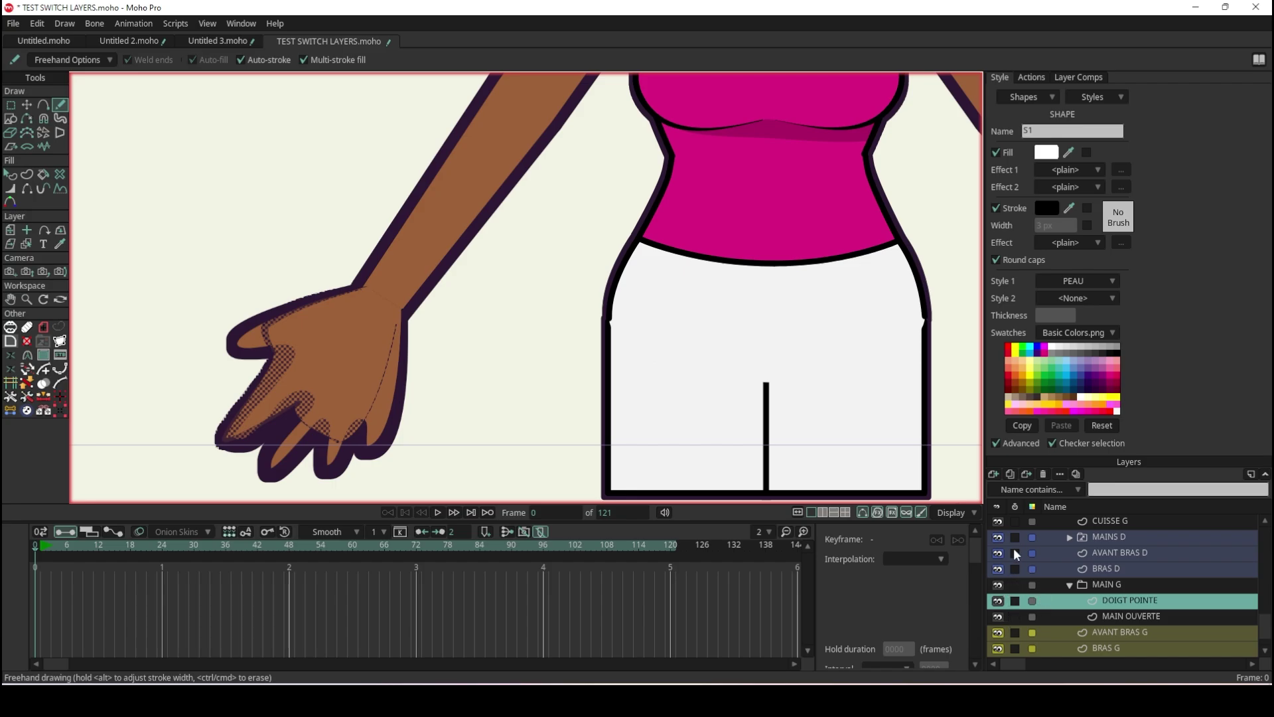
click(993, 474)
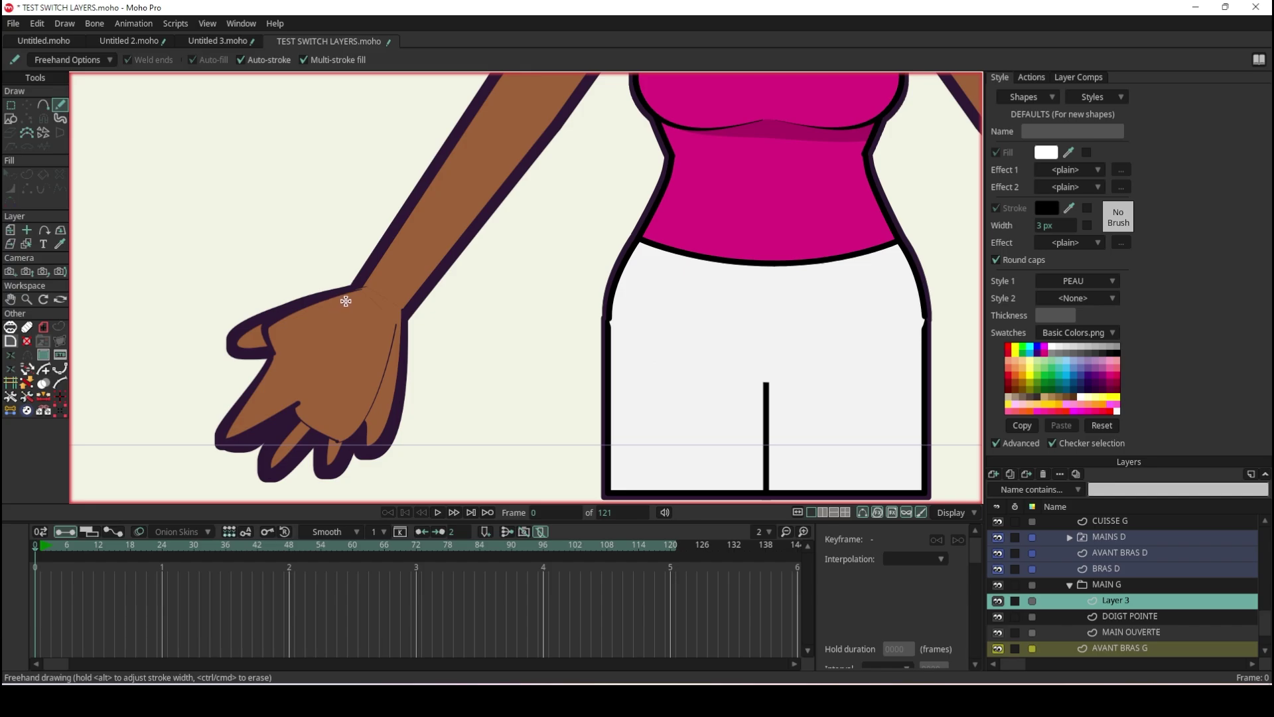
Sketch the back of the fist from the wrist, adjusting Freehand Options along the way.
drag(354, 288, 270, 355)
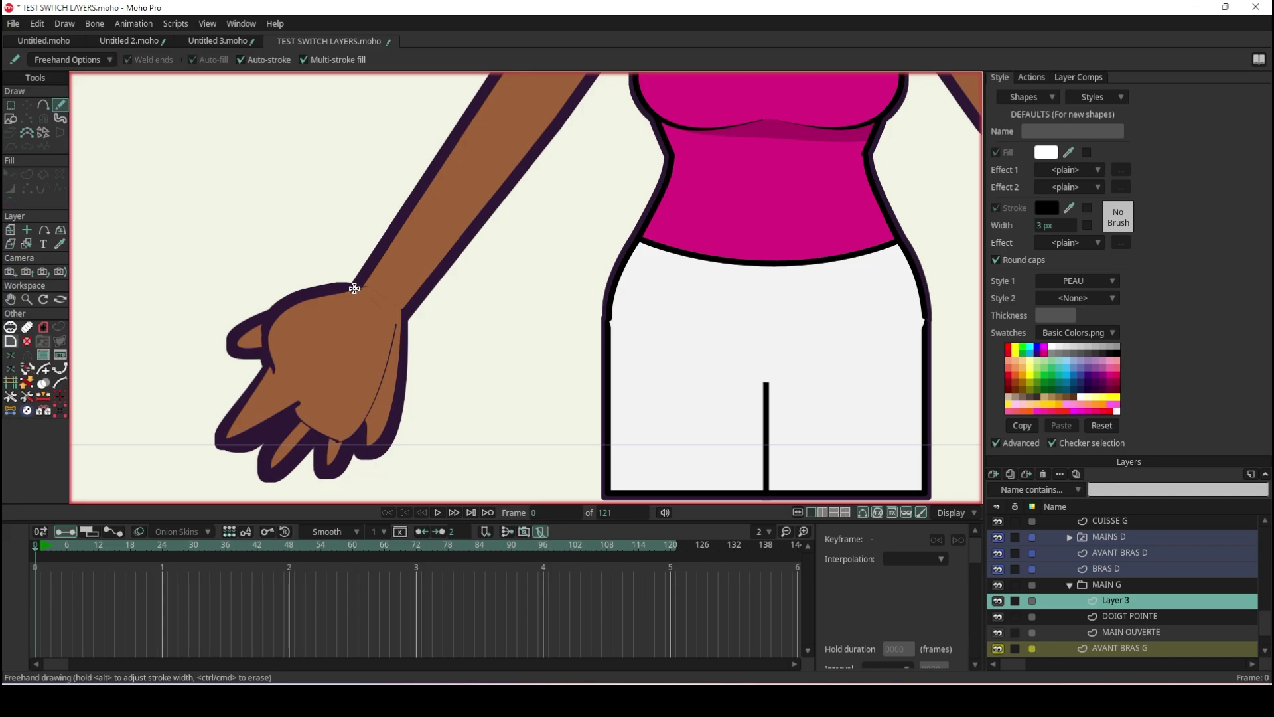
drag(354, 288, 292, 363)
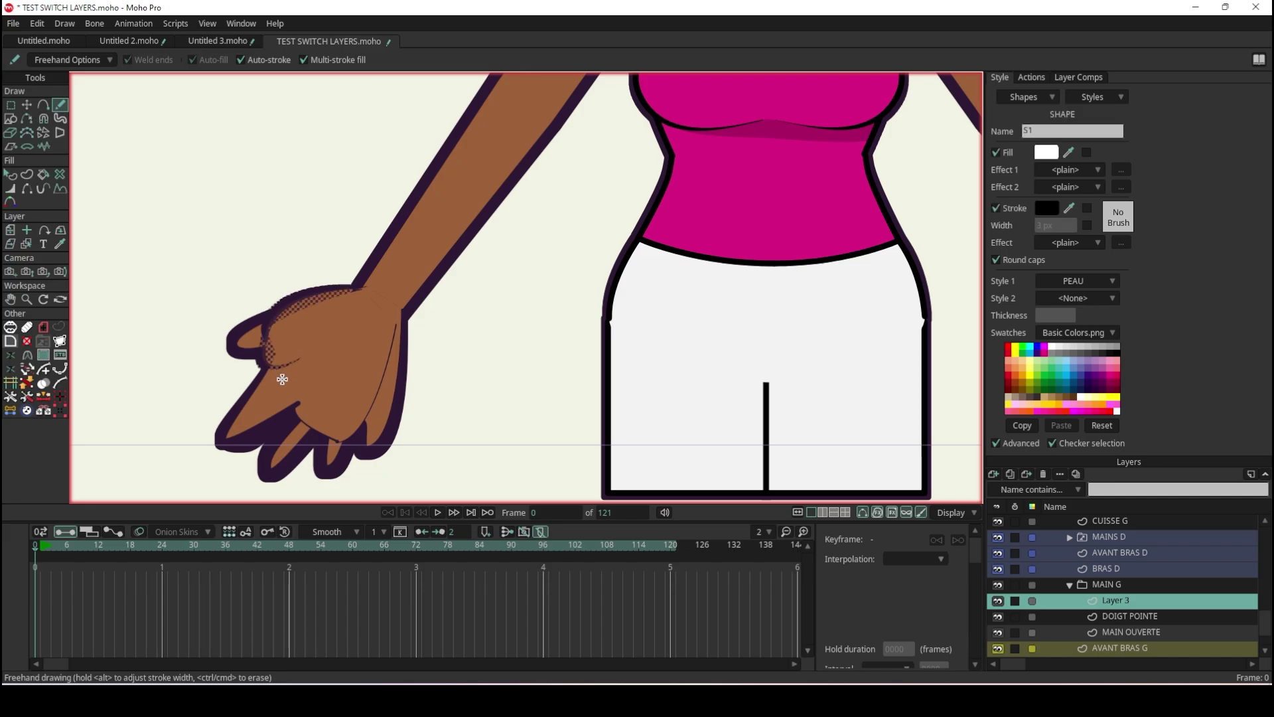
click(98, 60)
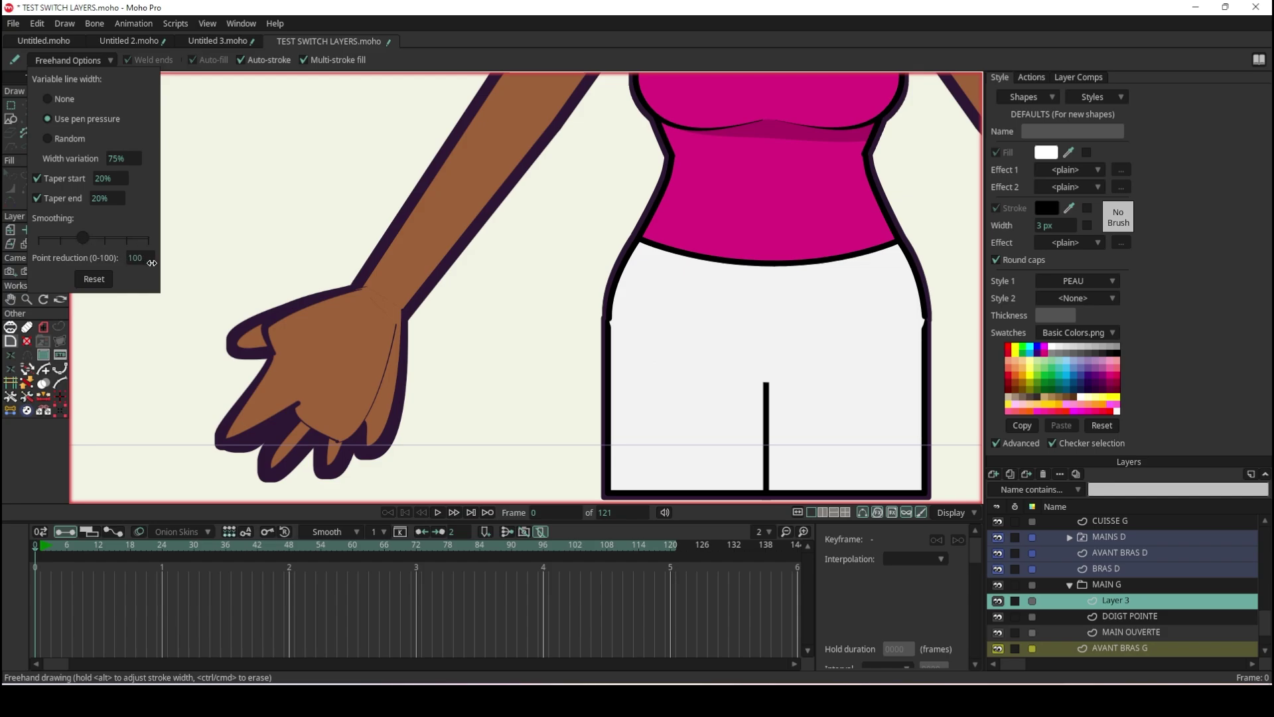
text(1)
click(122, 230)
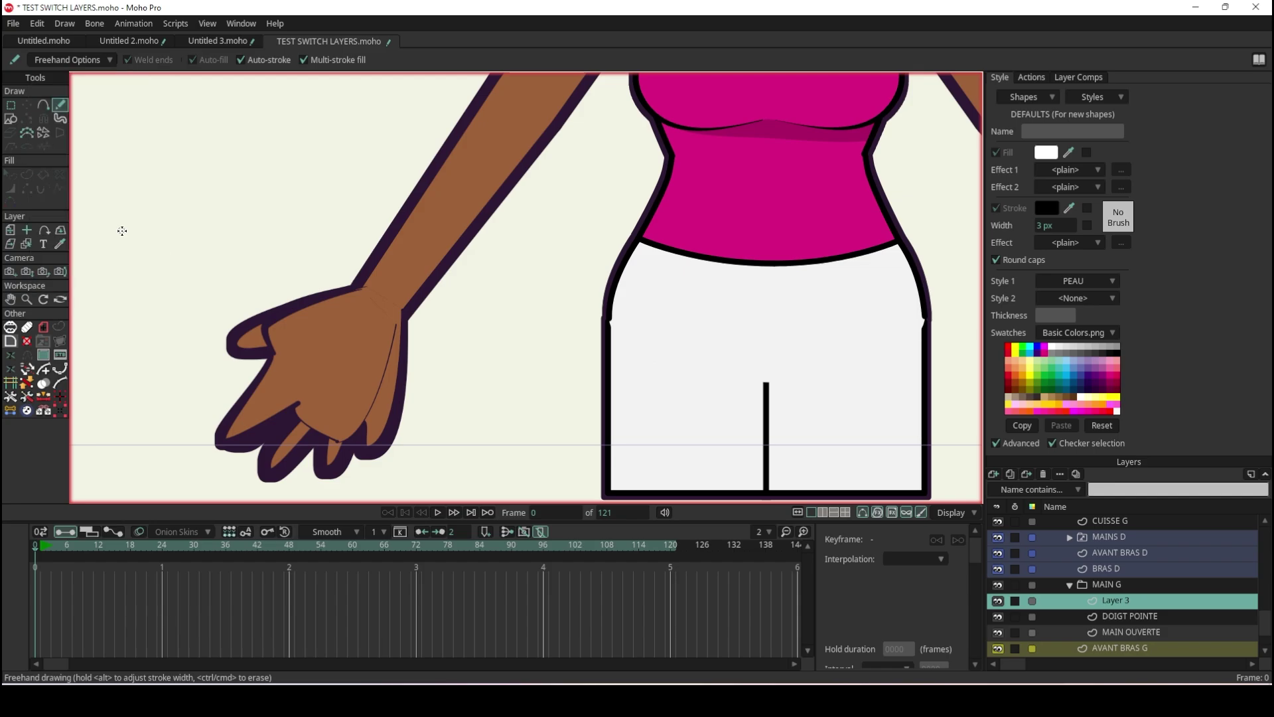
mouse_move(364, 285)
mouse_down()
mouse_move(311, 380)
mouse_move(289, 377)
mouse_up()
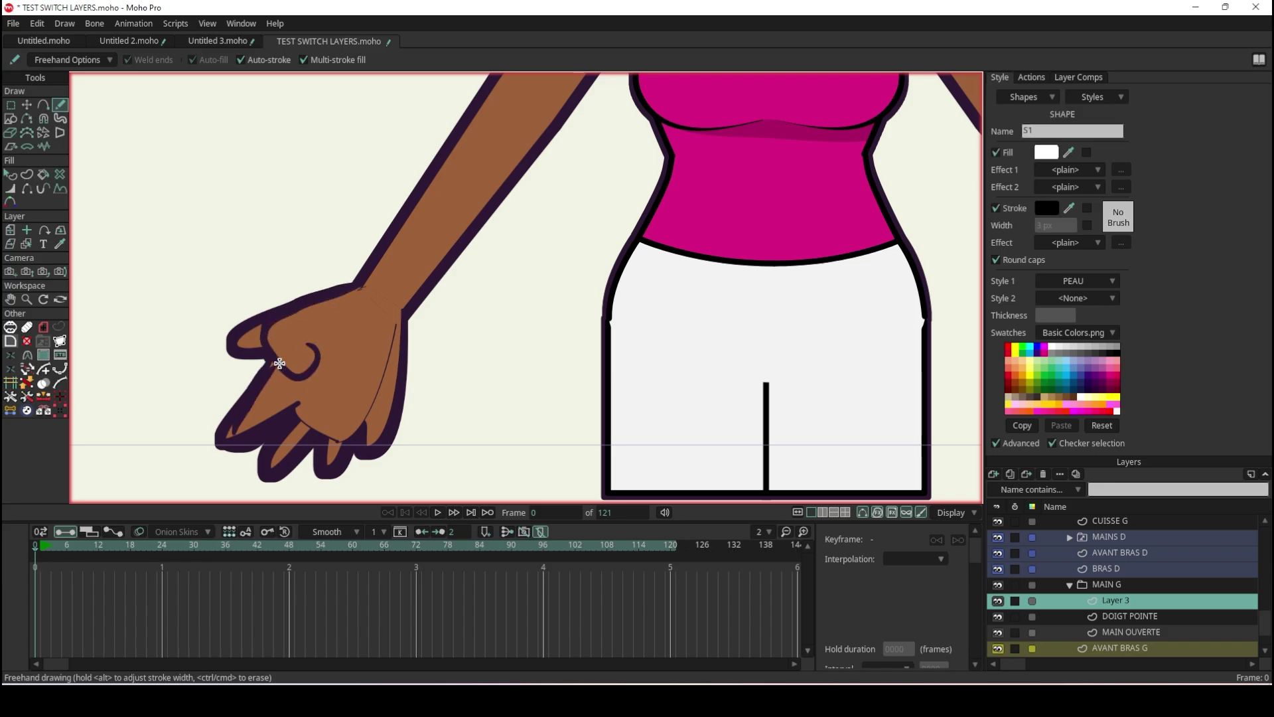
drag(358, 287, 295, 369)
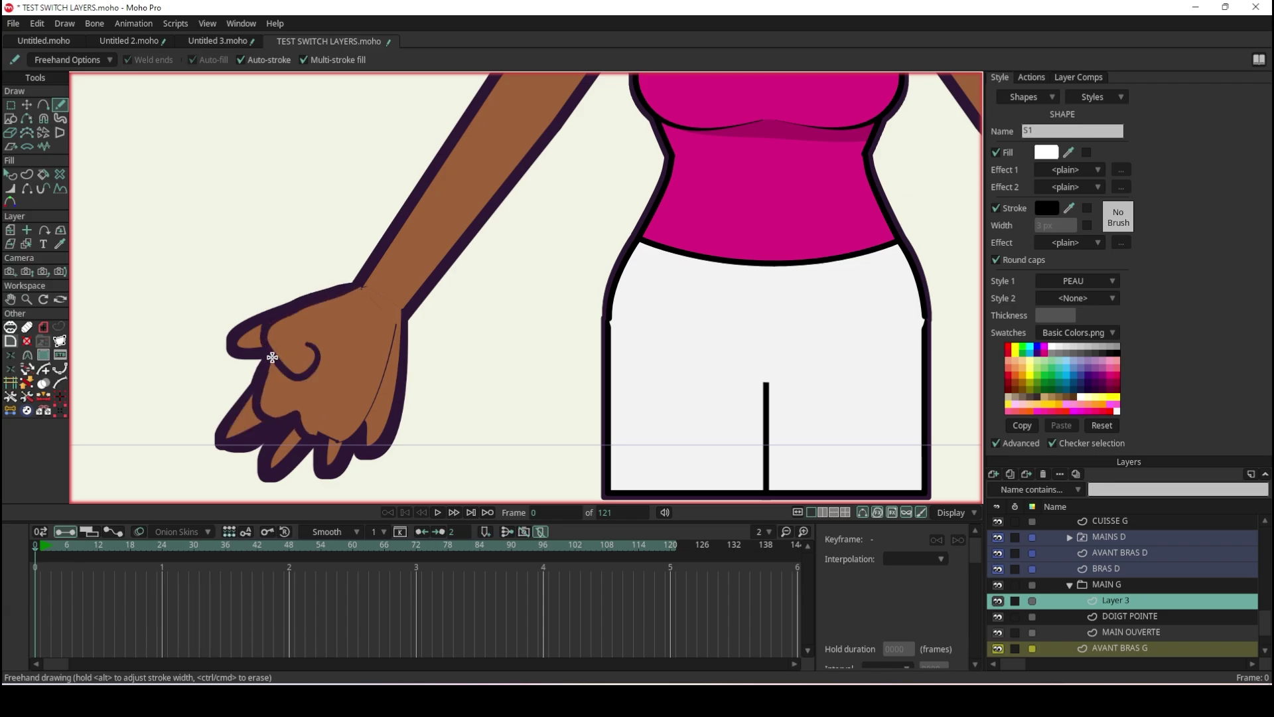
Outline the fist's curled fingers along its lower edge and add a knuckle crease on Layer 3.
mouse_move(309, 431)
mouse_down()
mouse_move(395, 383)
mouse_move(398, 309)
mouse_up()
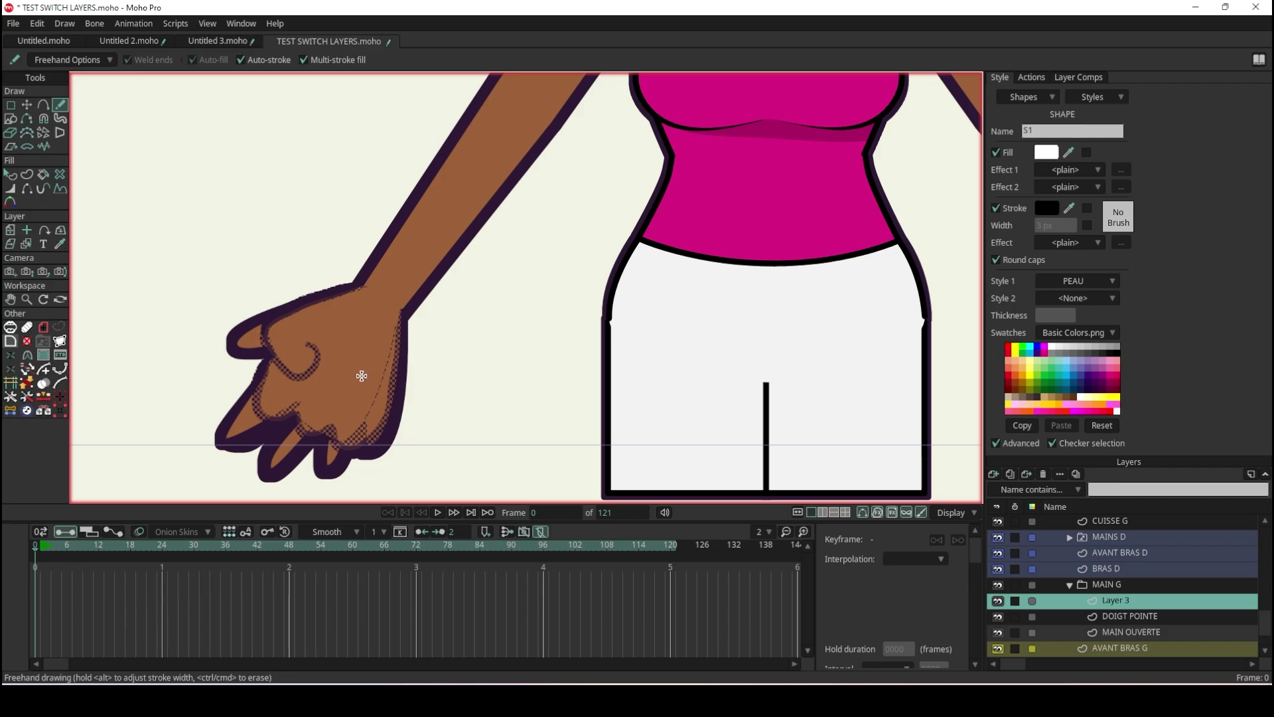
drag(352, 370, 331, 424)
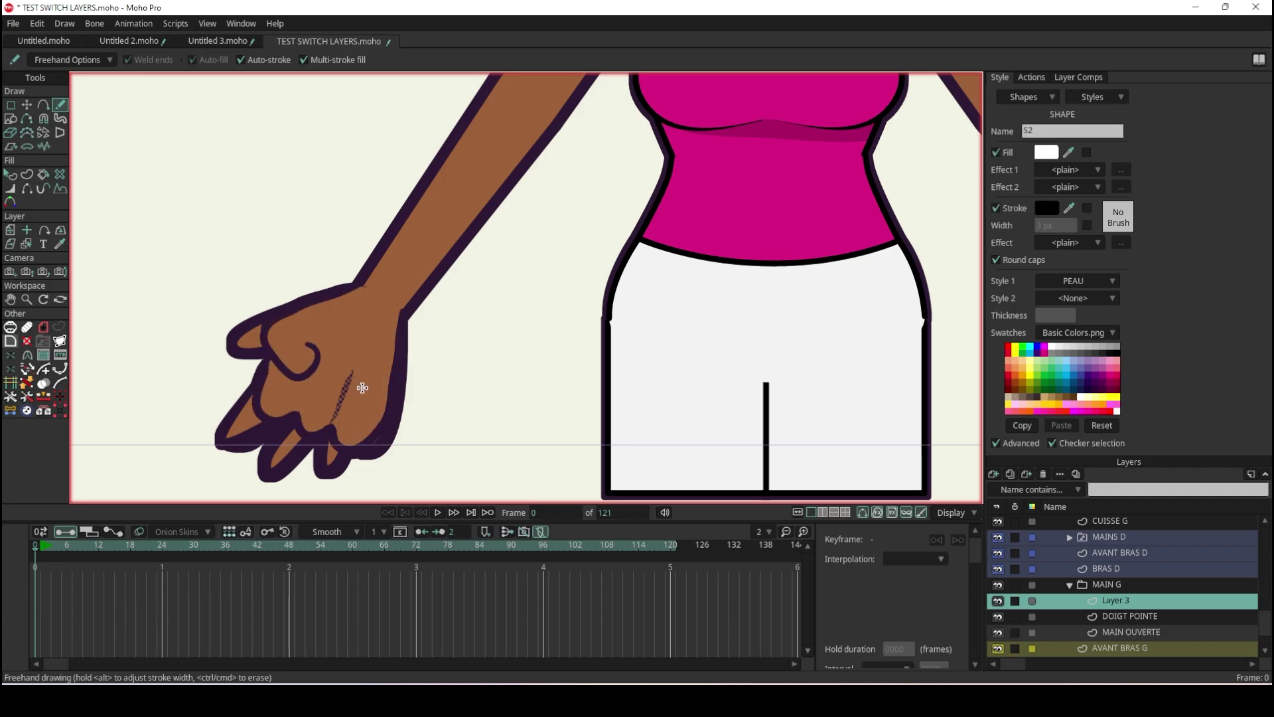
key(ctrl+z)
drag(336, 426, 382, 399)
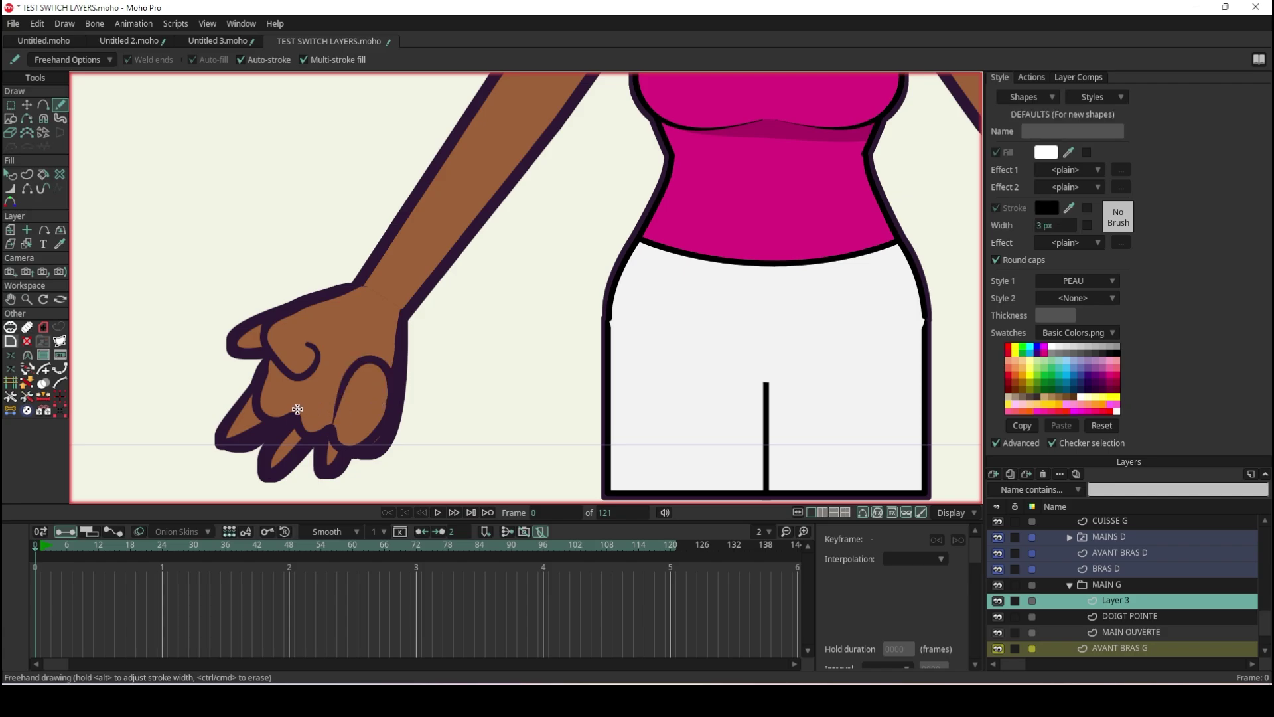
drag(298, 409, 358, 351)
mouse_move(342, 408)
mouse_down()
mouse_move(287, 359)
mouse_move(327, 342)
mouse_up()
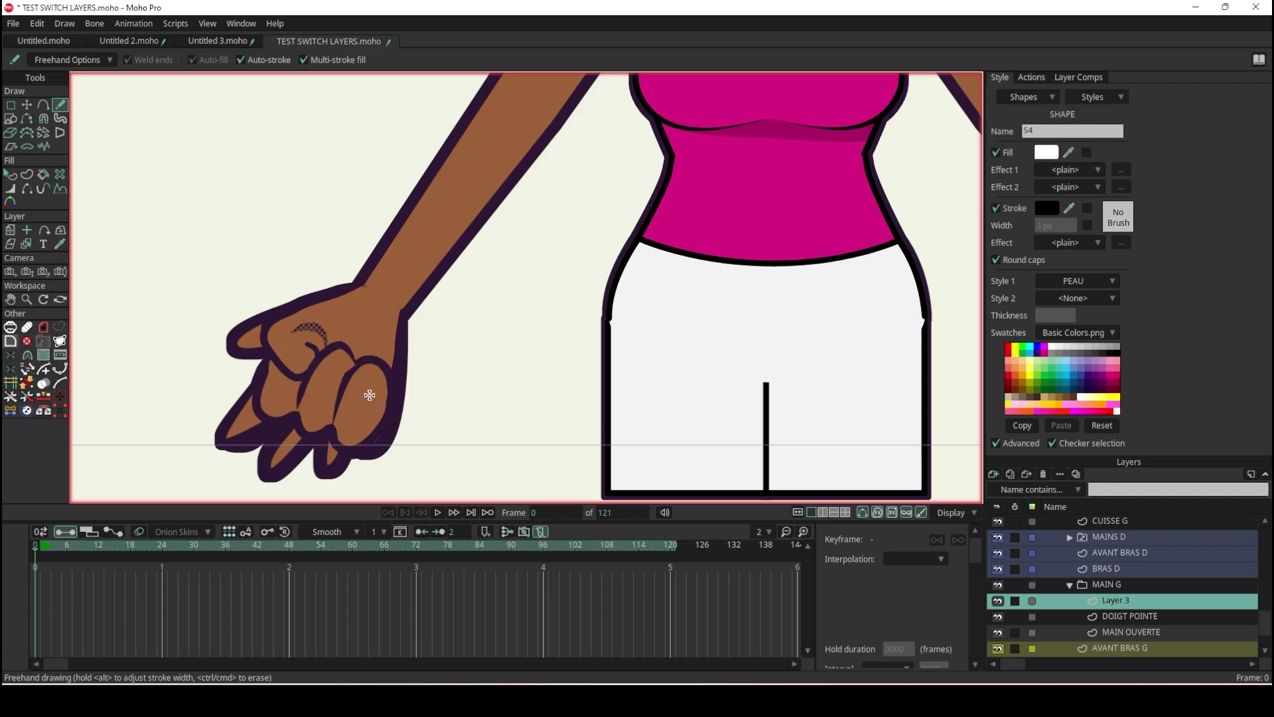
drag(330, 309, 311, 345)
double_click(1117, 598)
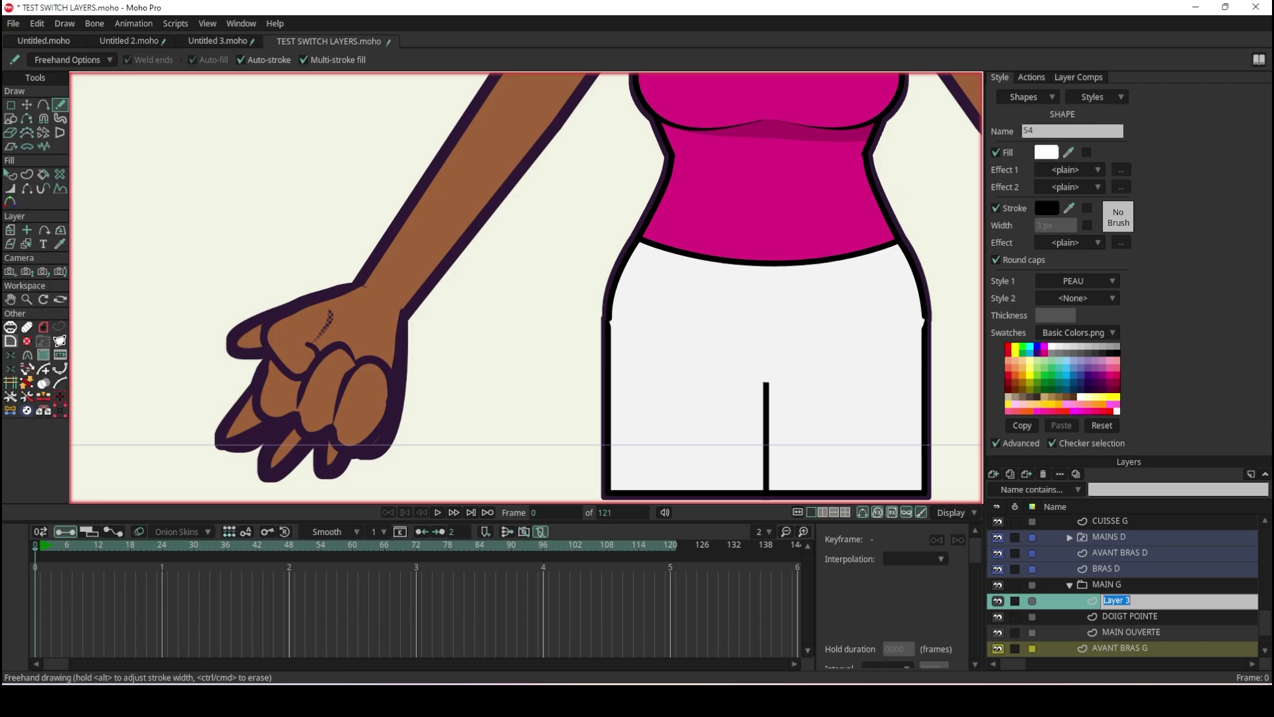
Name the fist layer POING, swing the forearm left with the bone tool, then select POING.
text(P)
text(OING)
key(Return)
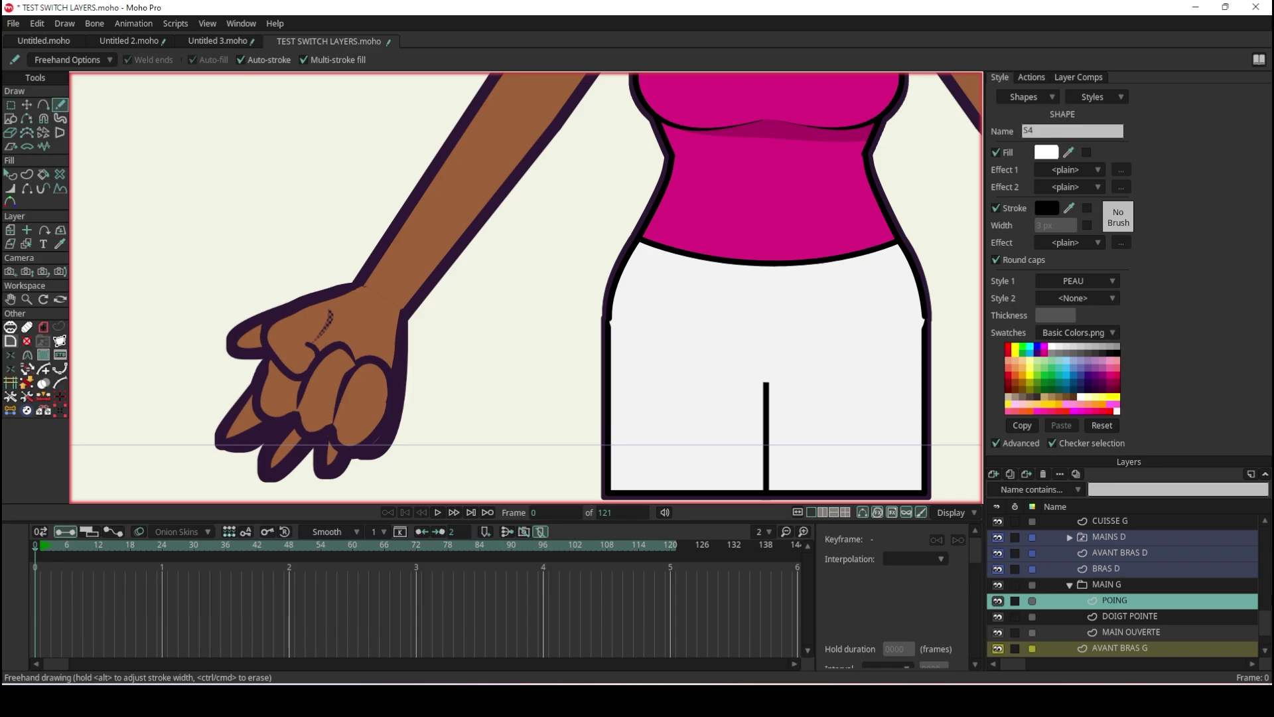
click(1124, 585)
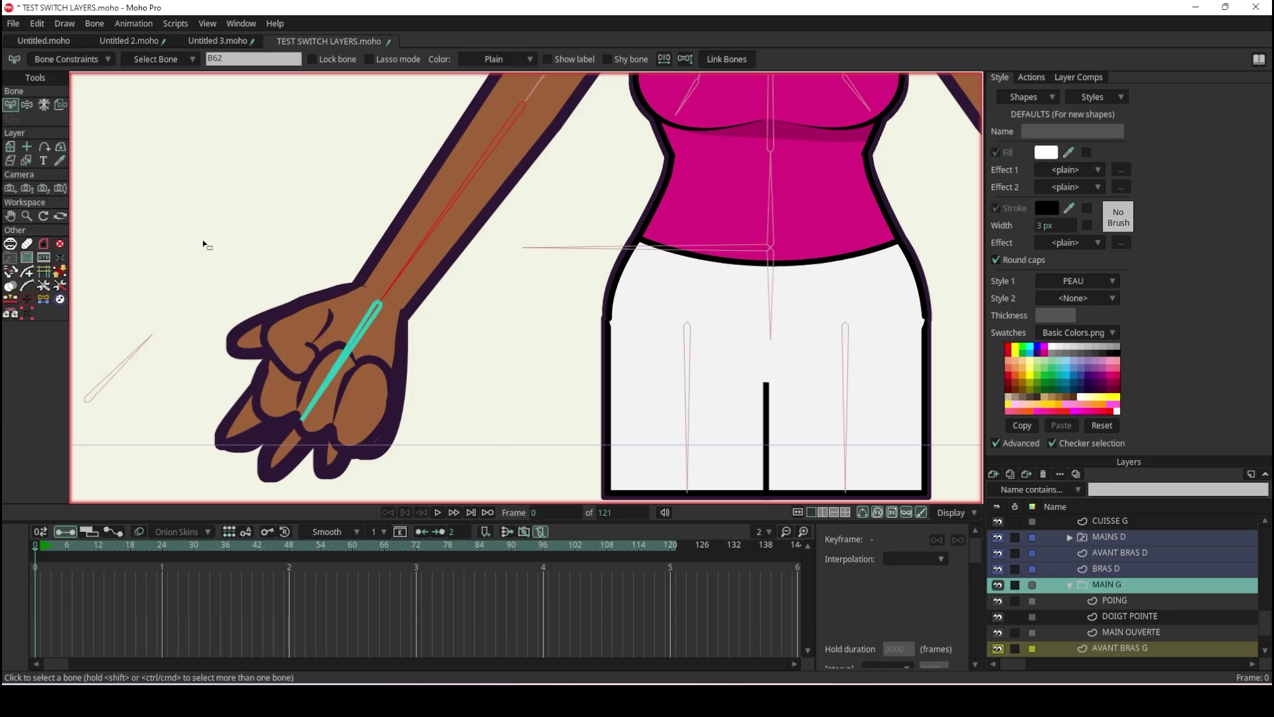
click(26, 104)
drag(292, 371, 233, 291)
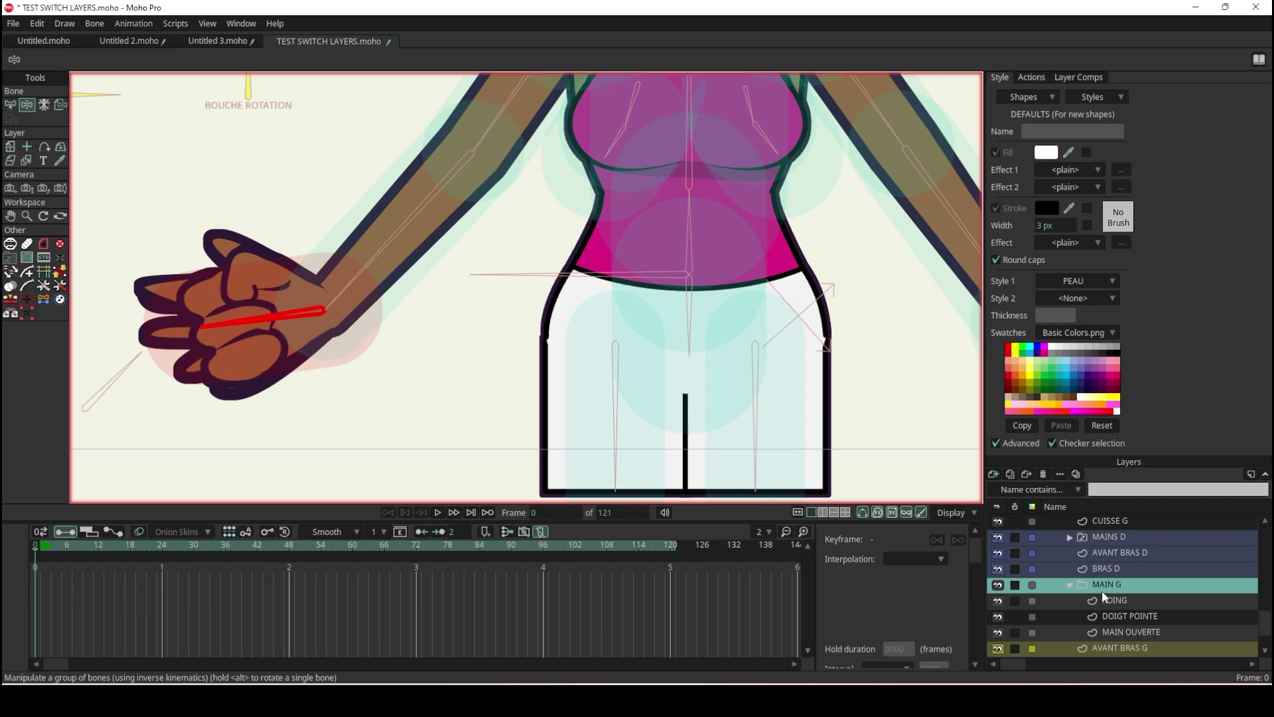
click(1102, 599)
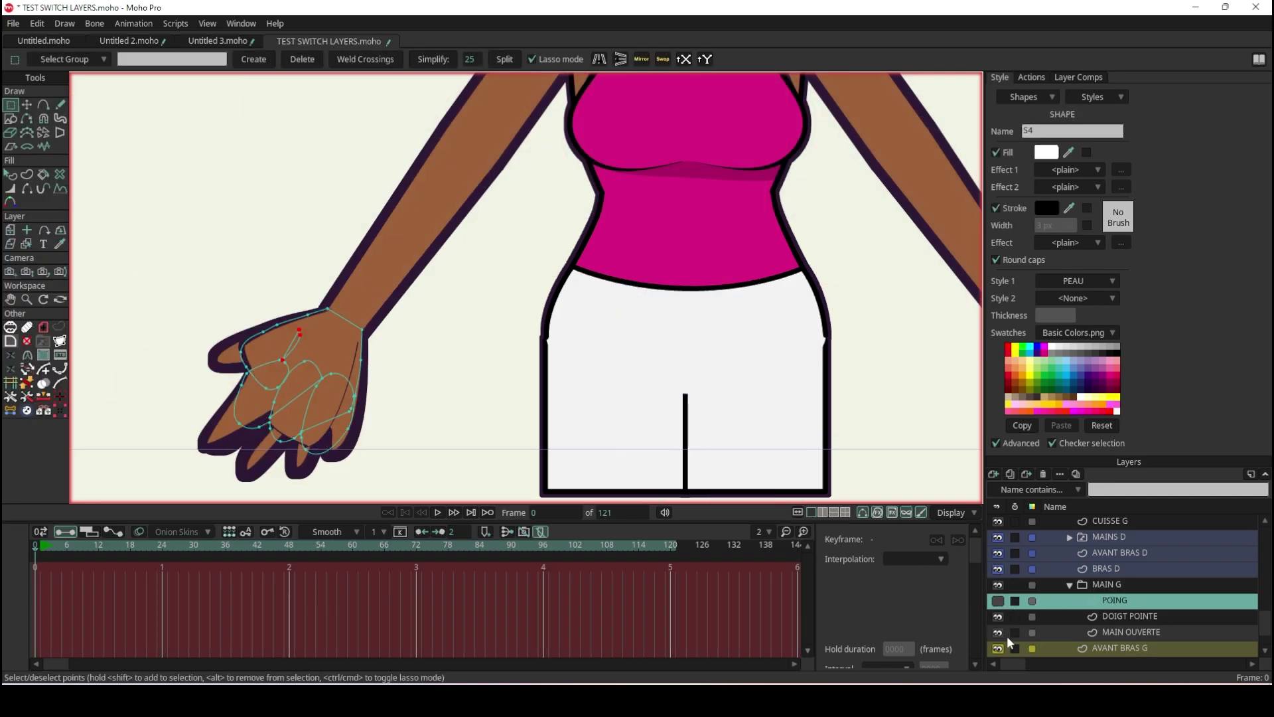
Make the DOIGT POINTE pointing hand the visible, active layer for editing.
click(1001, 616)
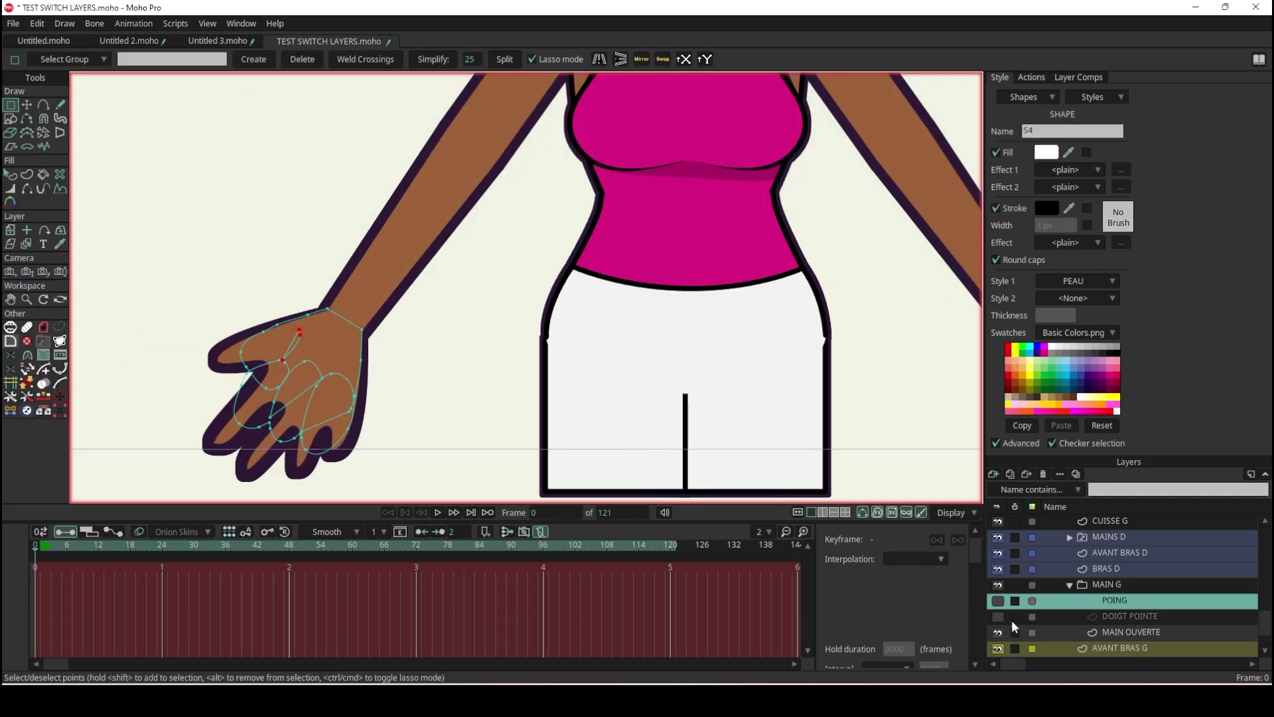
click(1000, 615)
click(1144, 618)
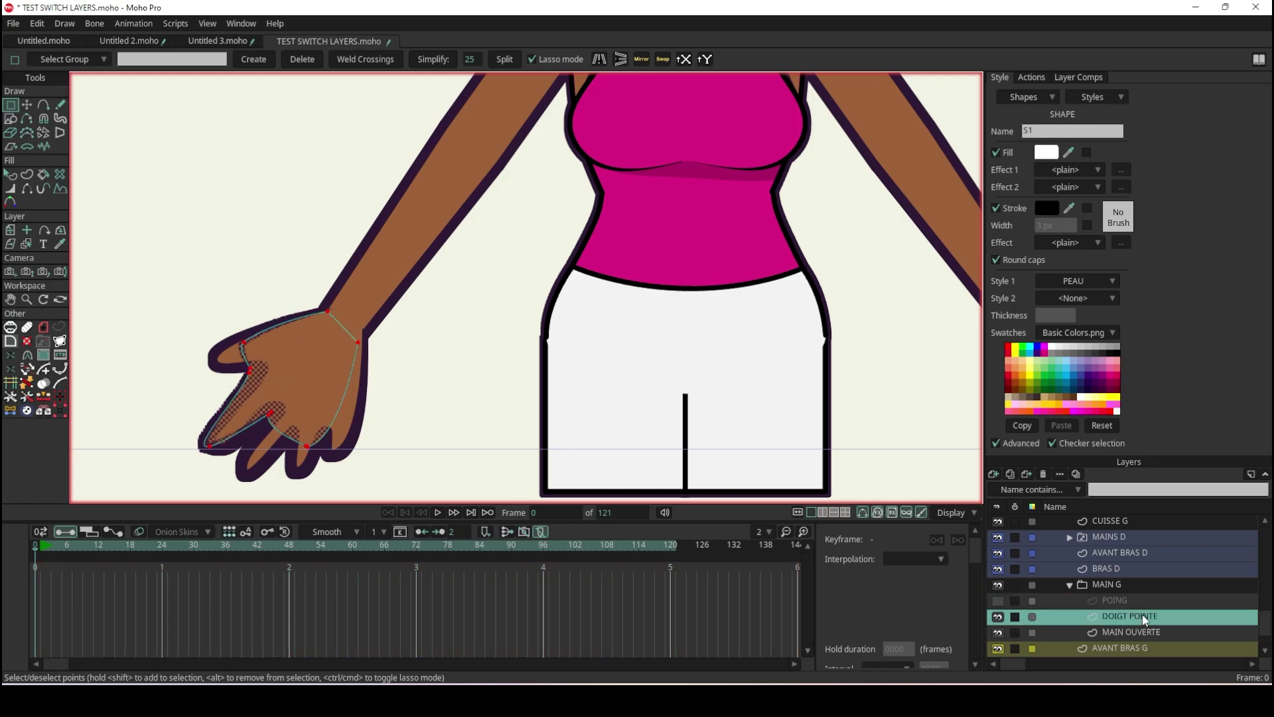
Draw four freehand strokes on the curled finger, then hide DOIGT POINTE and select MAIN OUVERTE.
key(f)
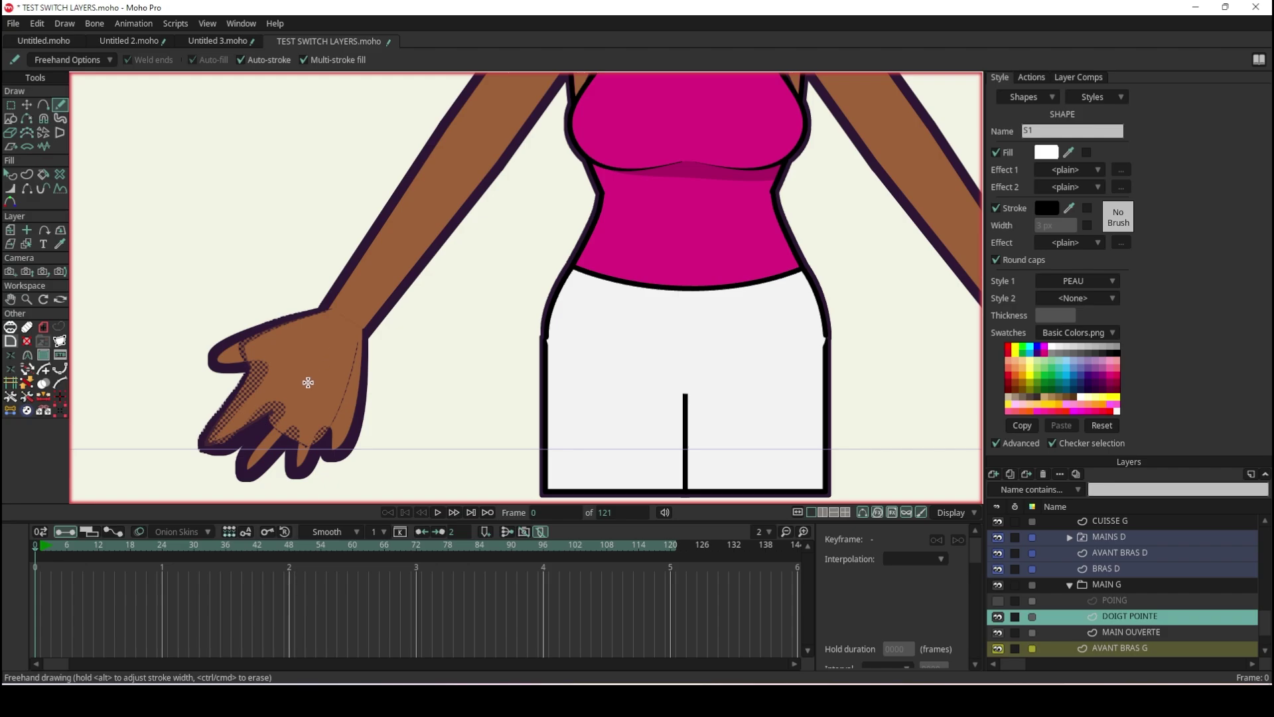
drag(273, 414, 314, 384)
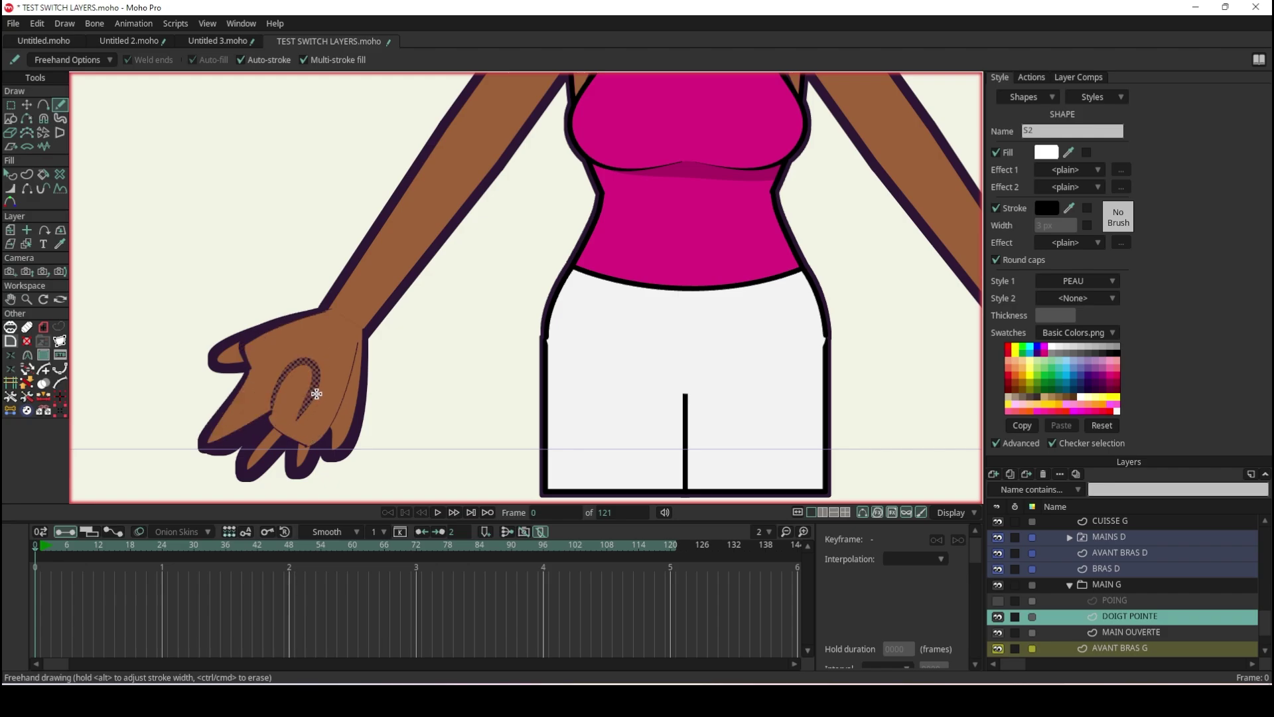
drag(323, 373, 340, 412)
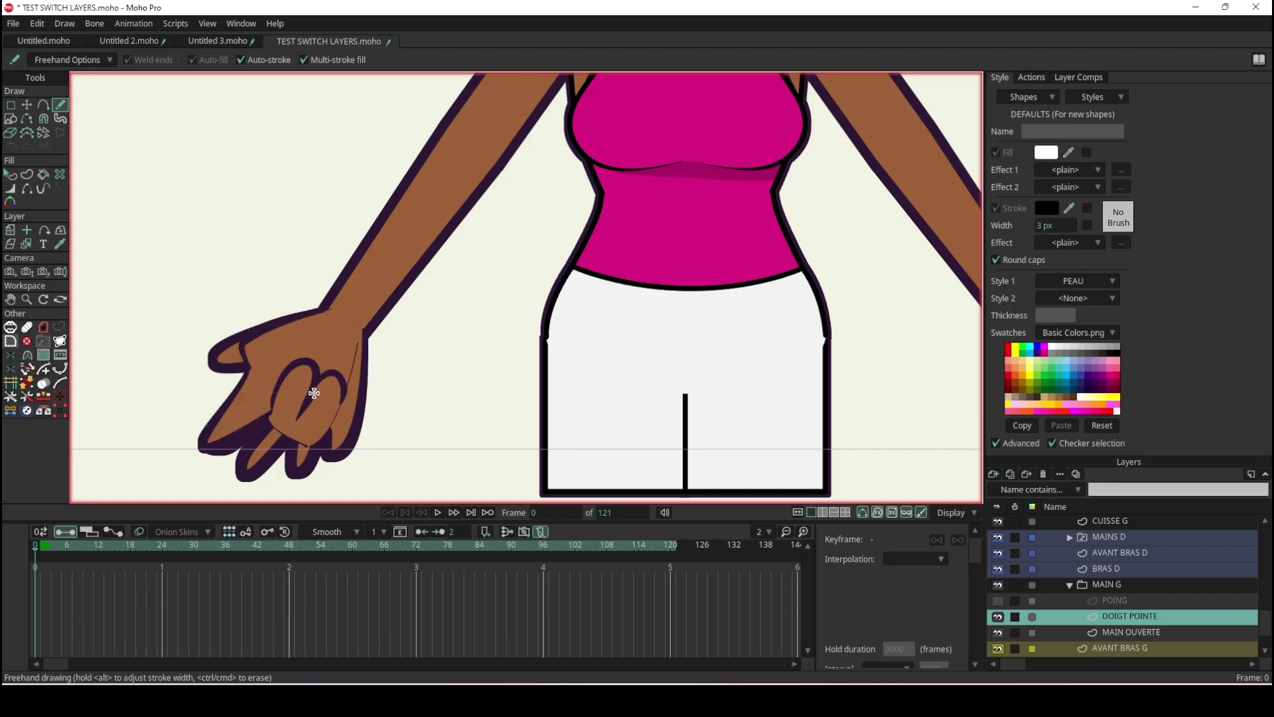
drag(273, 358, 299, 365)
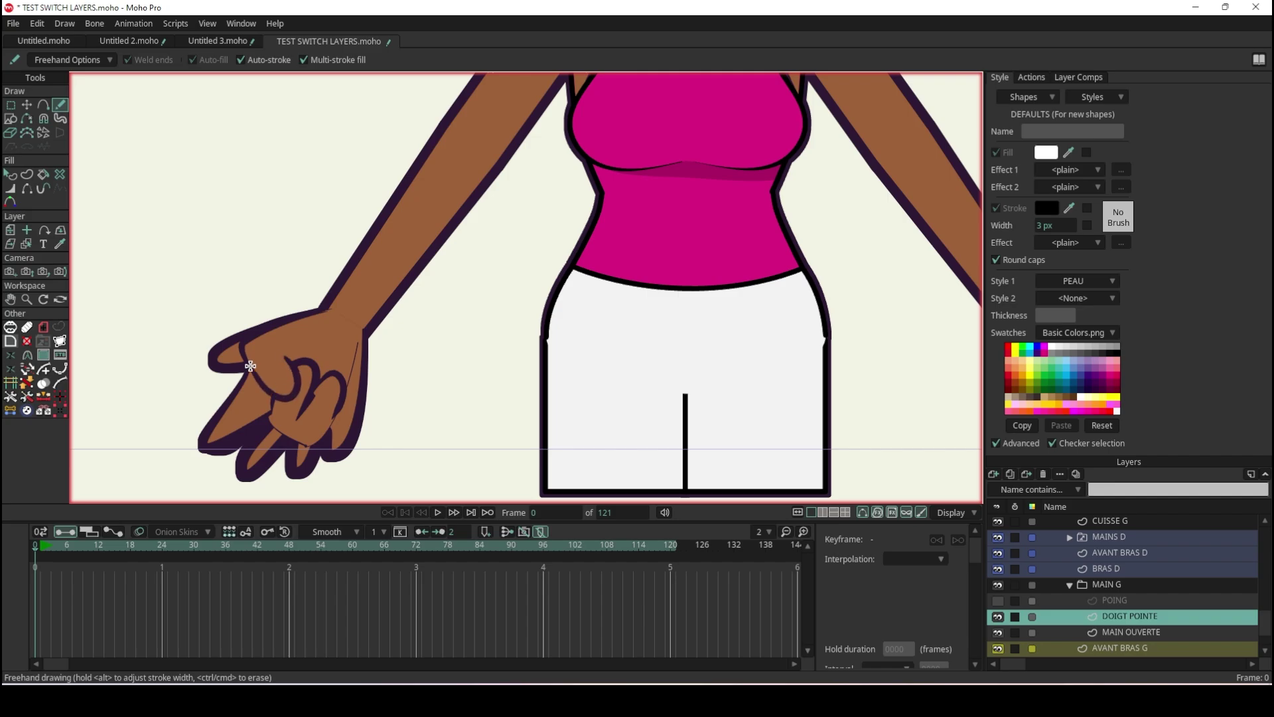
drag(292, 361, 332, 370)
click(997, 616)
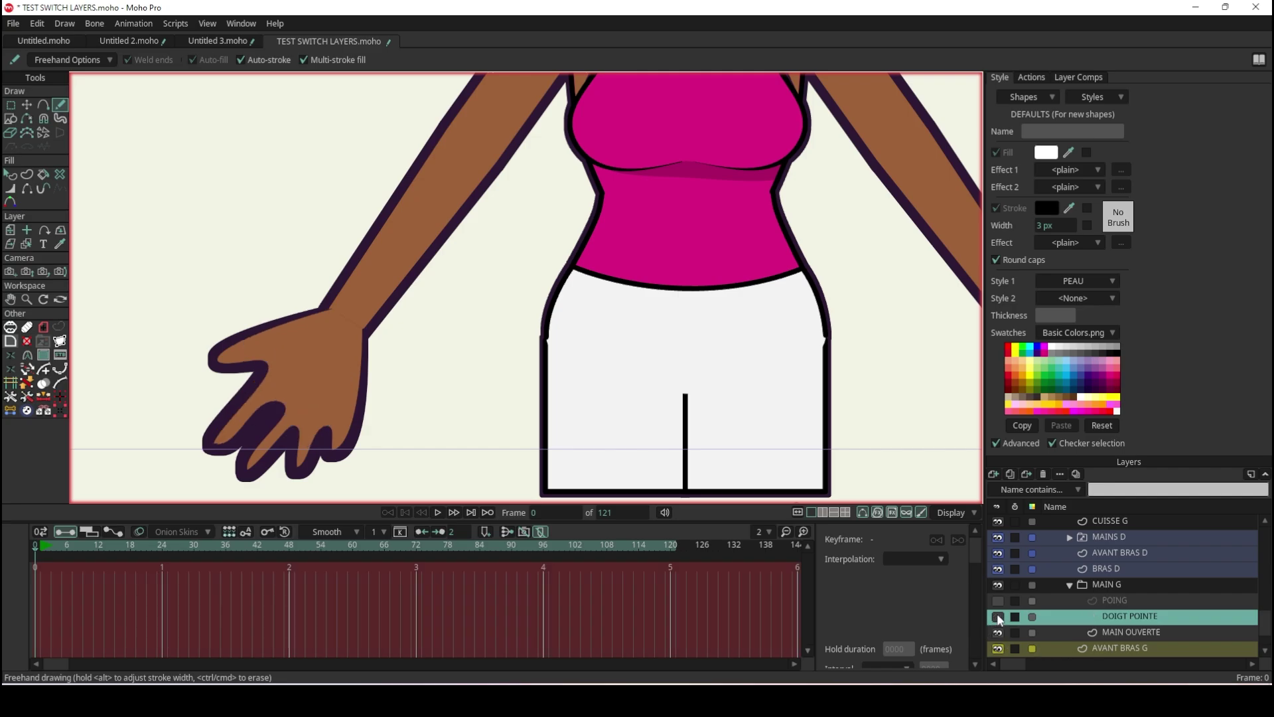
click(1119, 634)
Draw two freehand crease strokes across the open hand's palm.
drag(267, 383, 347, 427)
drag(296, 367, 275, 367)
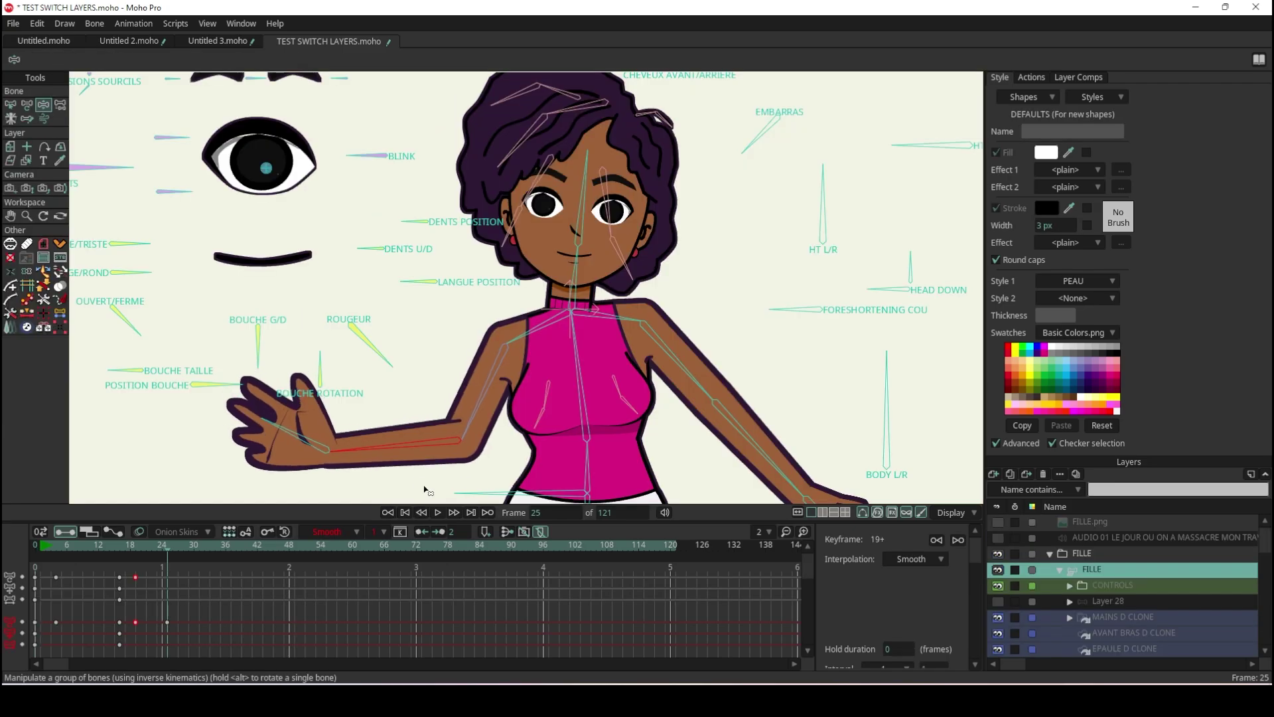
scroll(432, 419, up, 2)
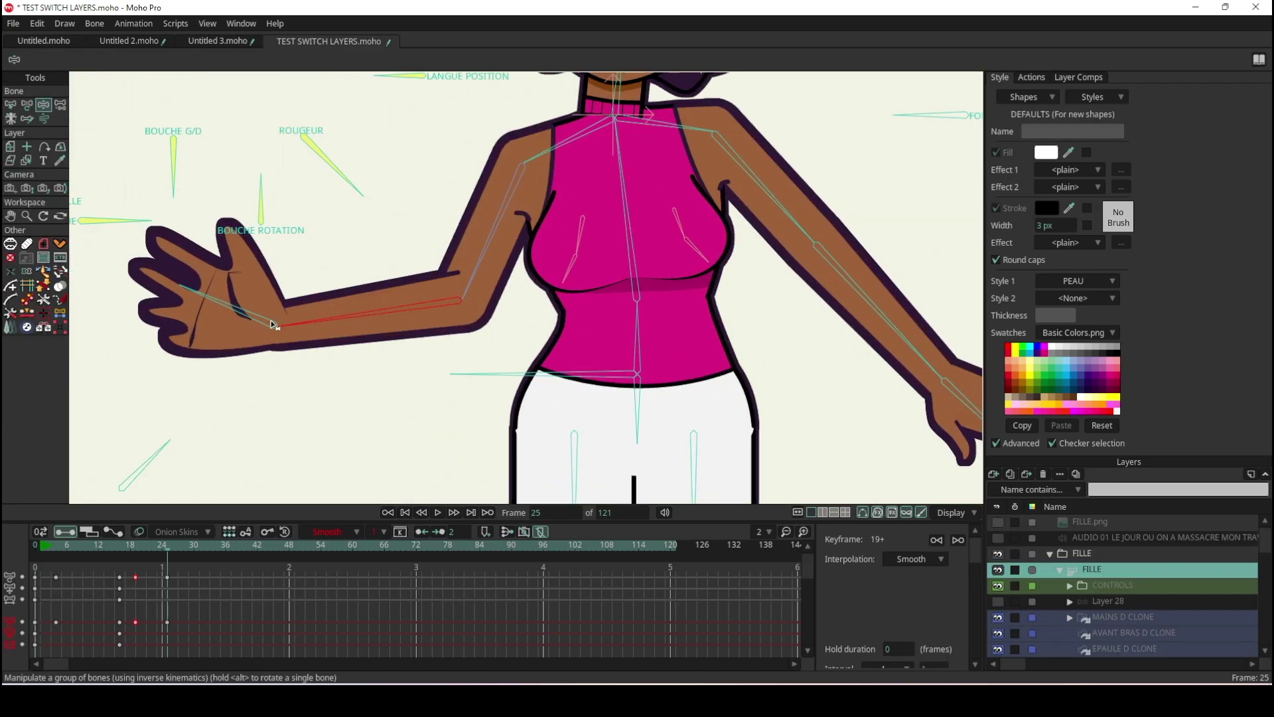
Drag the left forearm bone down at frame 25 and select the MAIN G layer.
drag(352, 335, 369, 379)
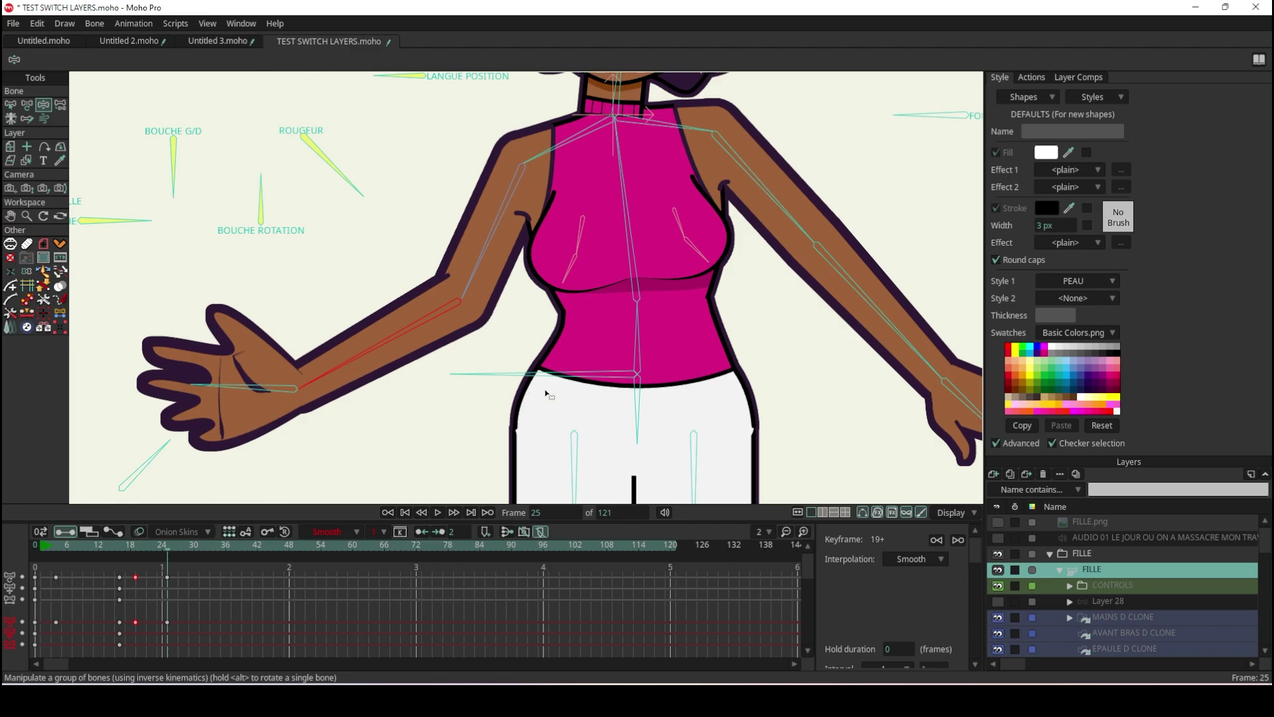
scroll(1137, 651, down, 3)
scroll(1137, 648, down, 2)
scroll(1137, 648, down, 2)
scroll(1137, 647, down, 2)
scroll(1155, 601, up, 1)
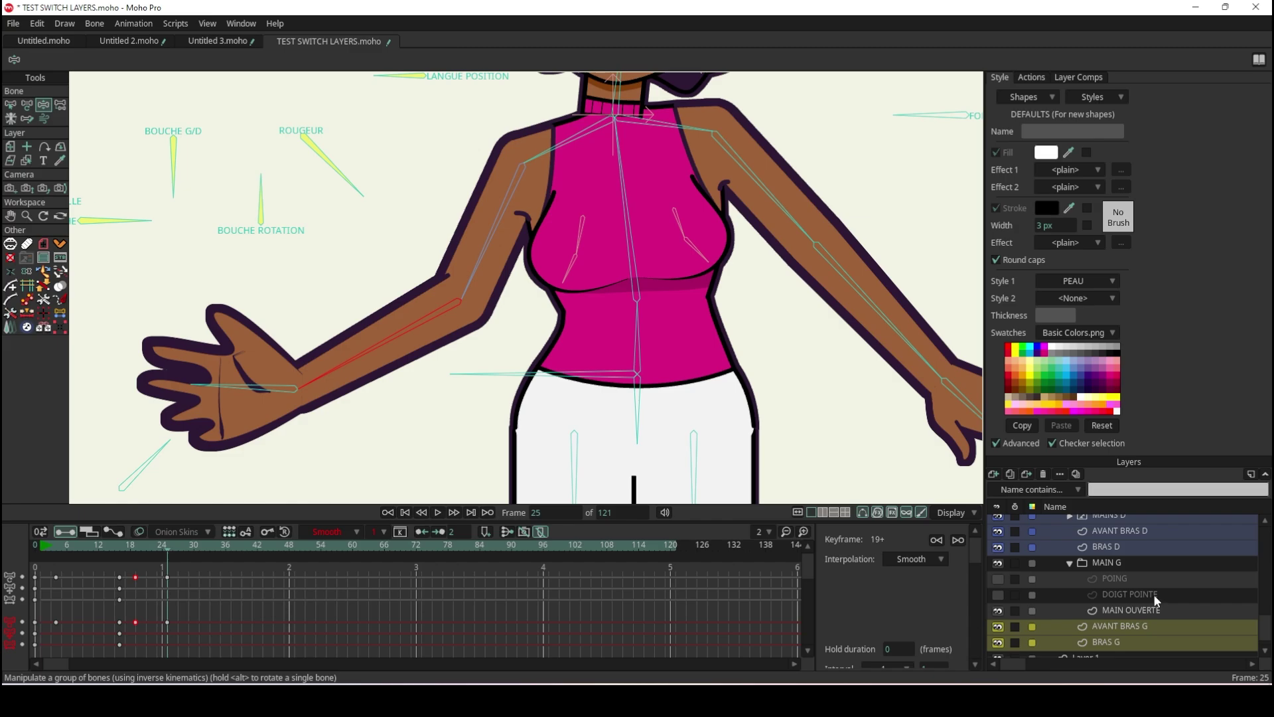
click(1116, 562)
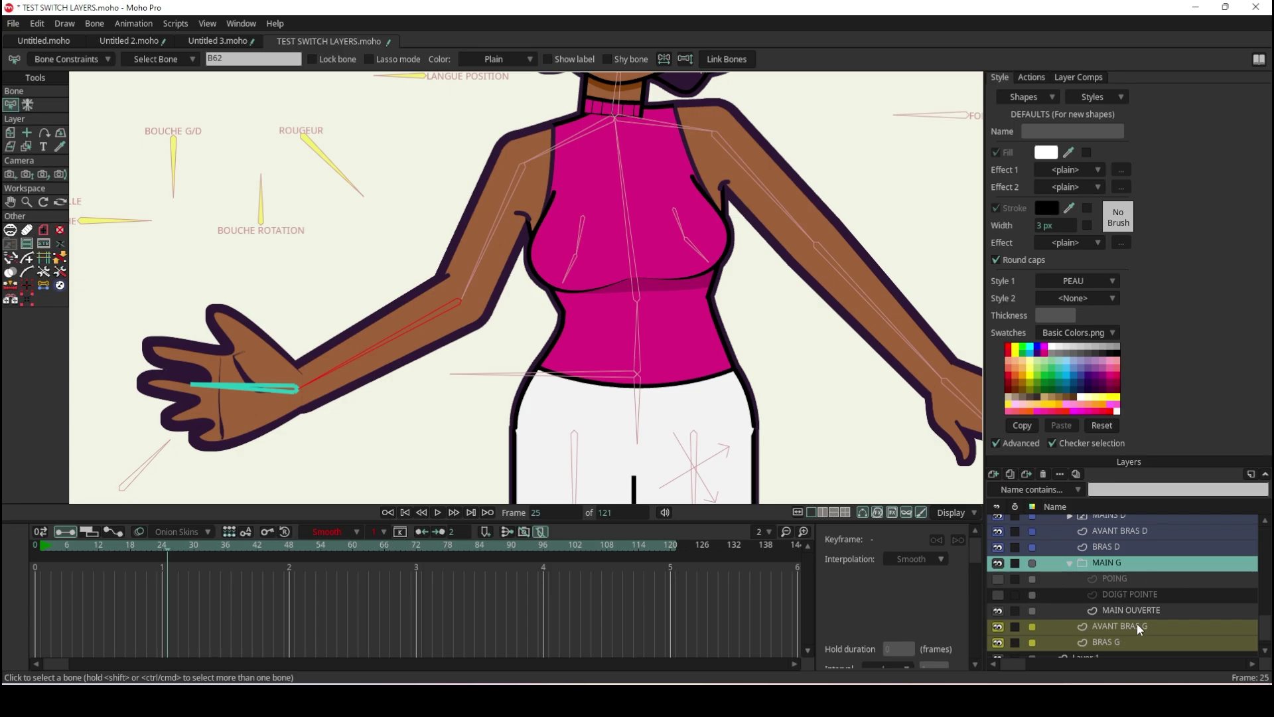
Show the POING and DOIGT POINTE layers again and choose Convert To Switch for MAIN G.
click(1000, 594)
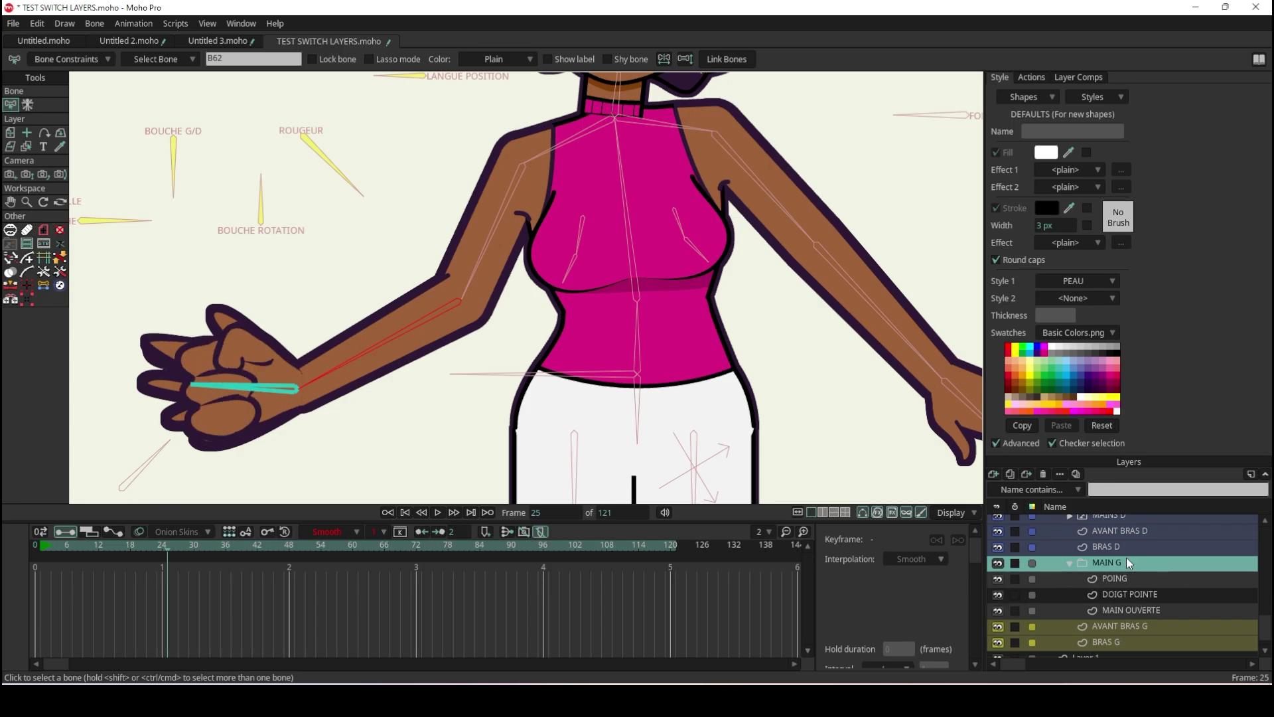
right_click(1124, 562)
mouse_move(1157, 564)
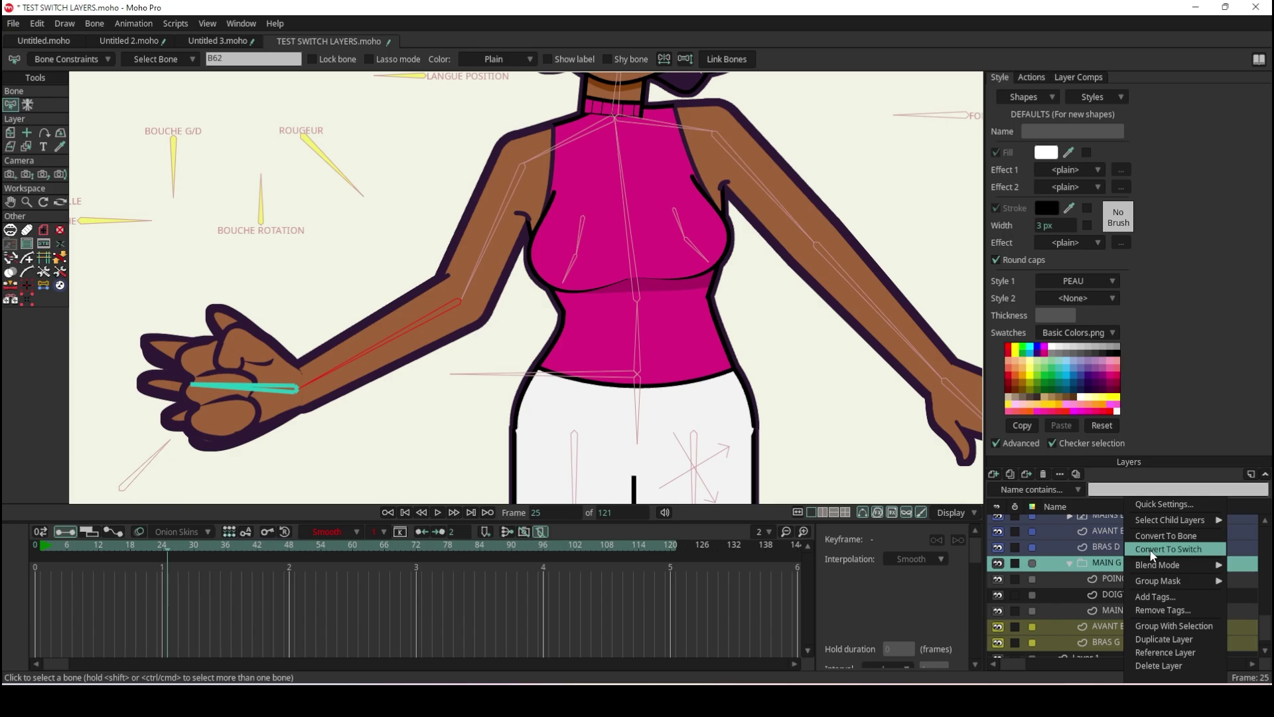
click(1175, 549)
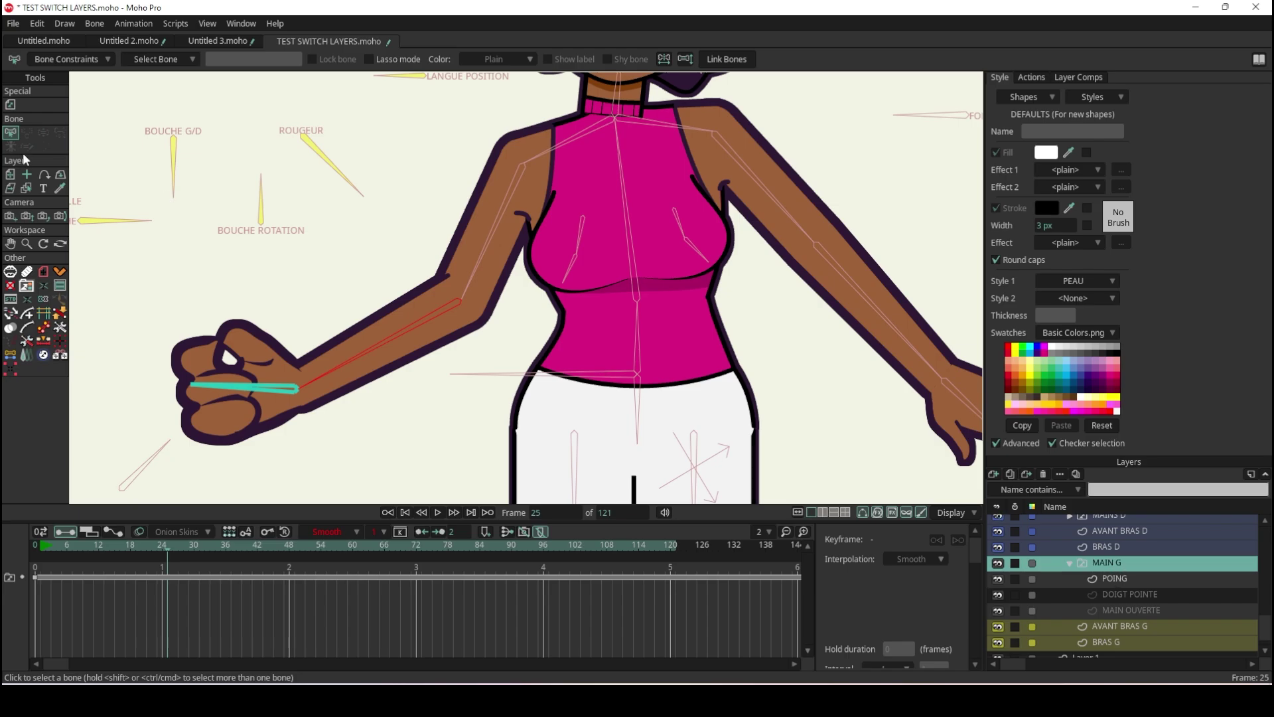
With the Switch Layer tool, set MAIN G's active child to MAIN OUVERTE at frame 5.
click(16, 110)
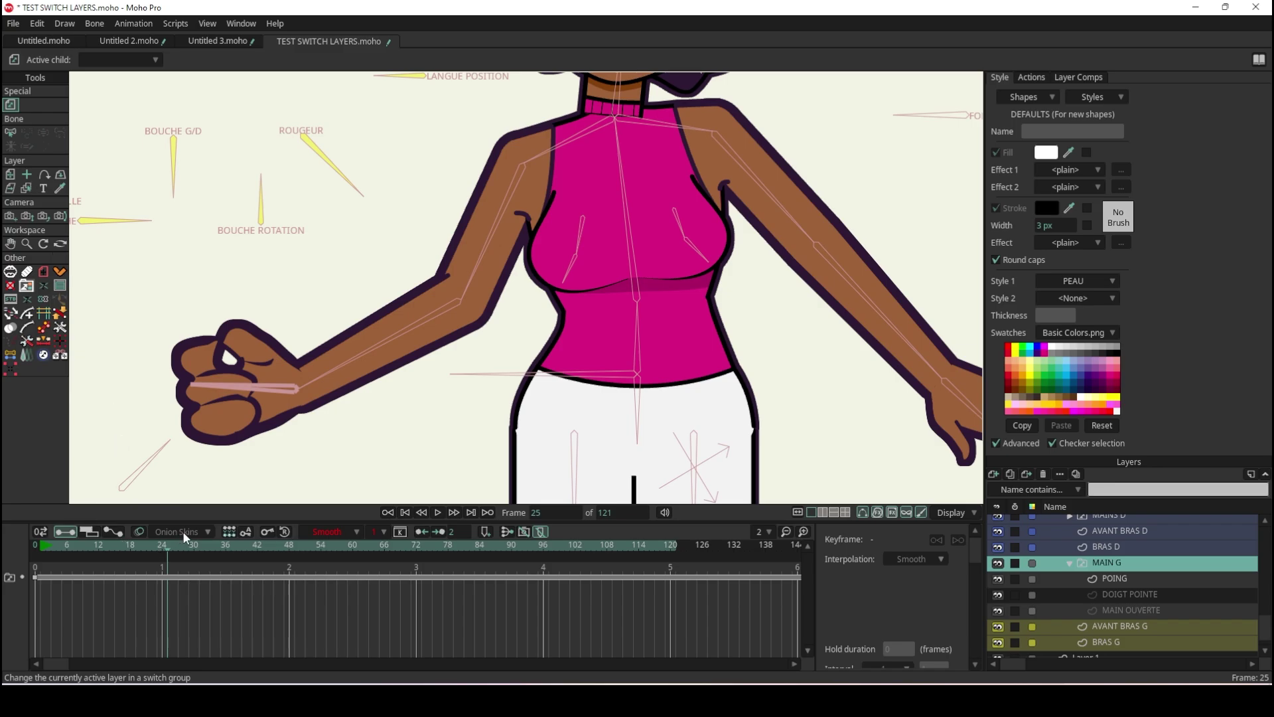
drag(166, 550, 93, 547)
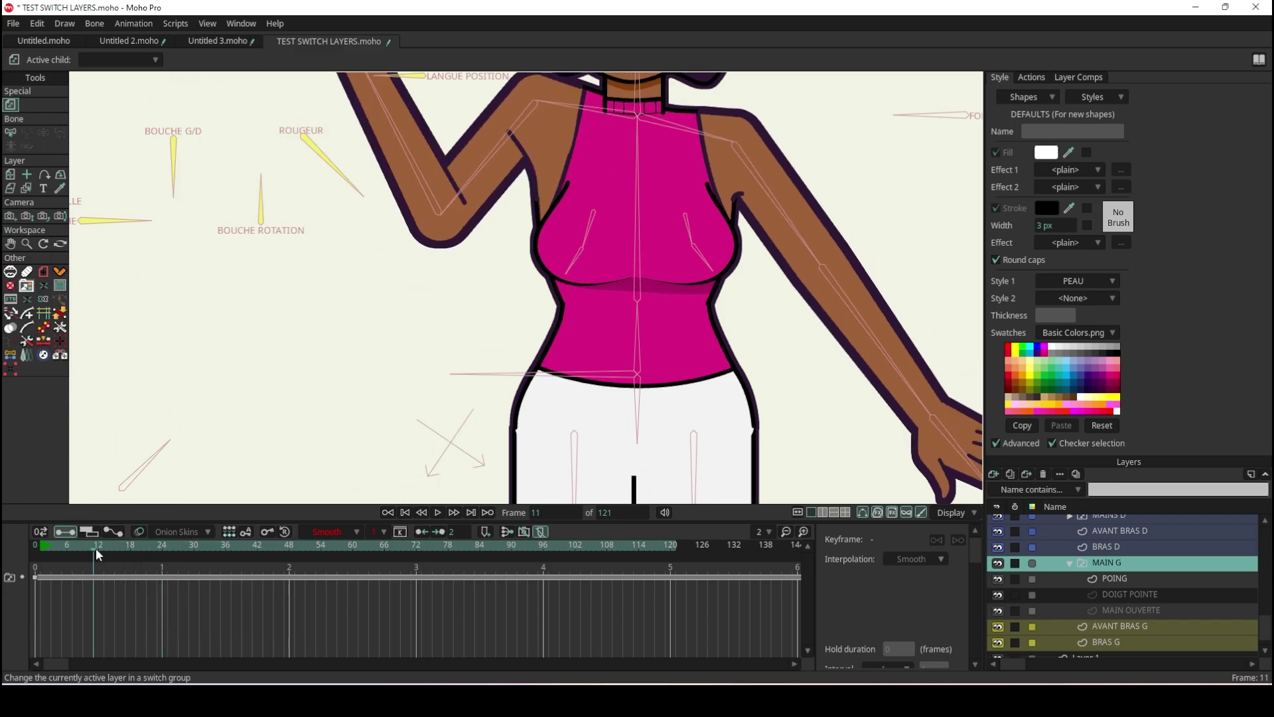
scroll(342, 312, down, 3)
scroll(184, 425, up, 3)
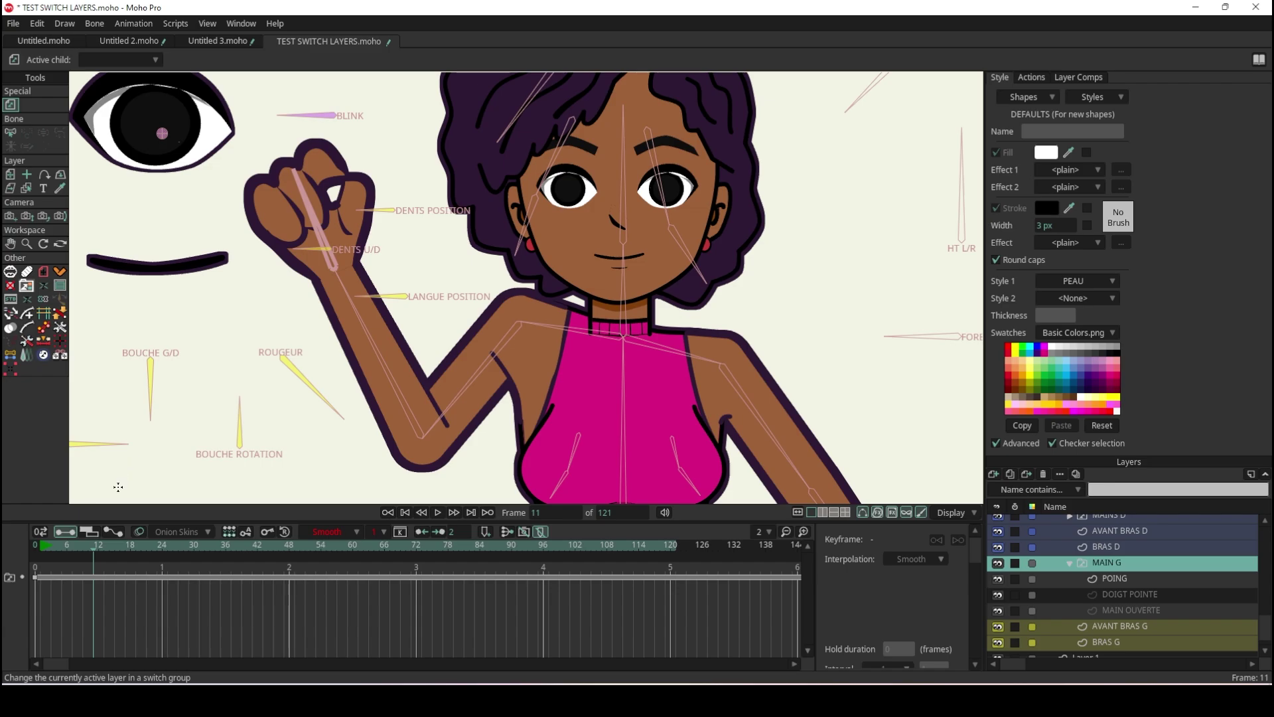
mouse_move(94, 545)
mouse_down()
mouse_move(47, 545)
mouse_move(61, 545)
mouse_up()
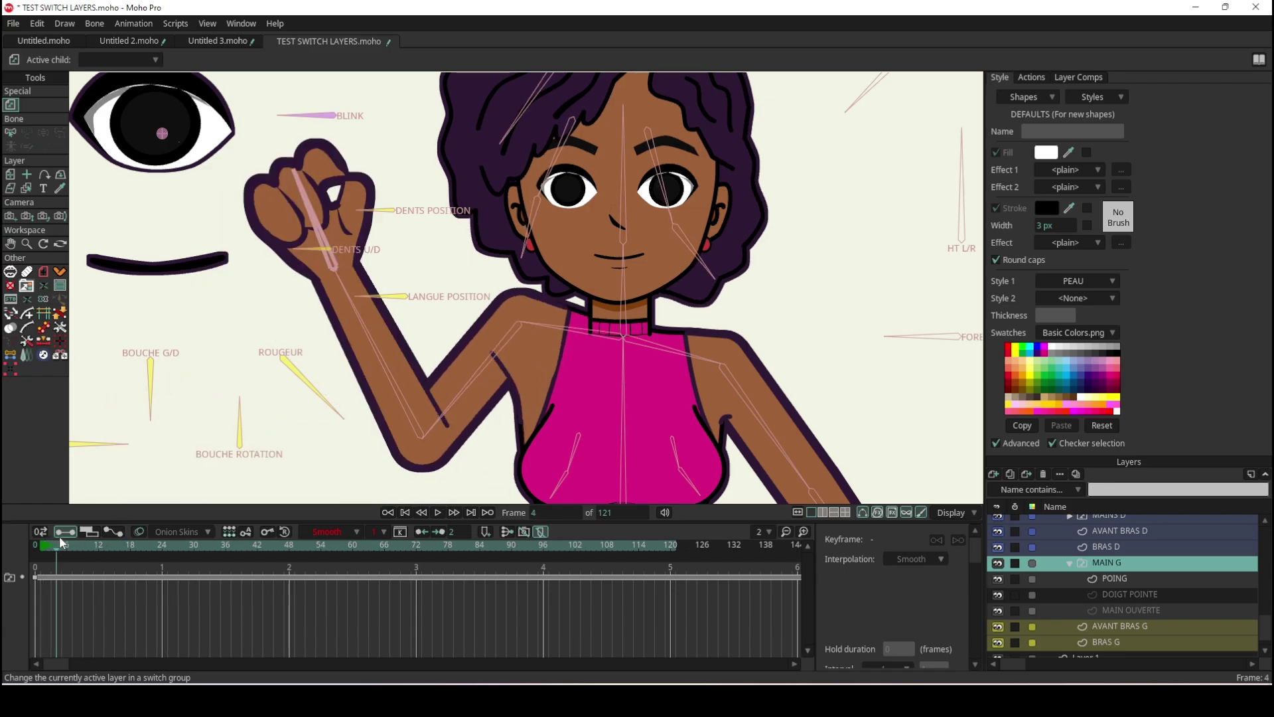
click(145, 61)
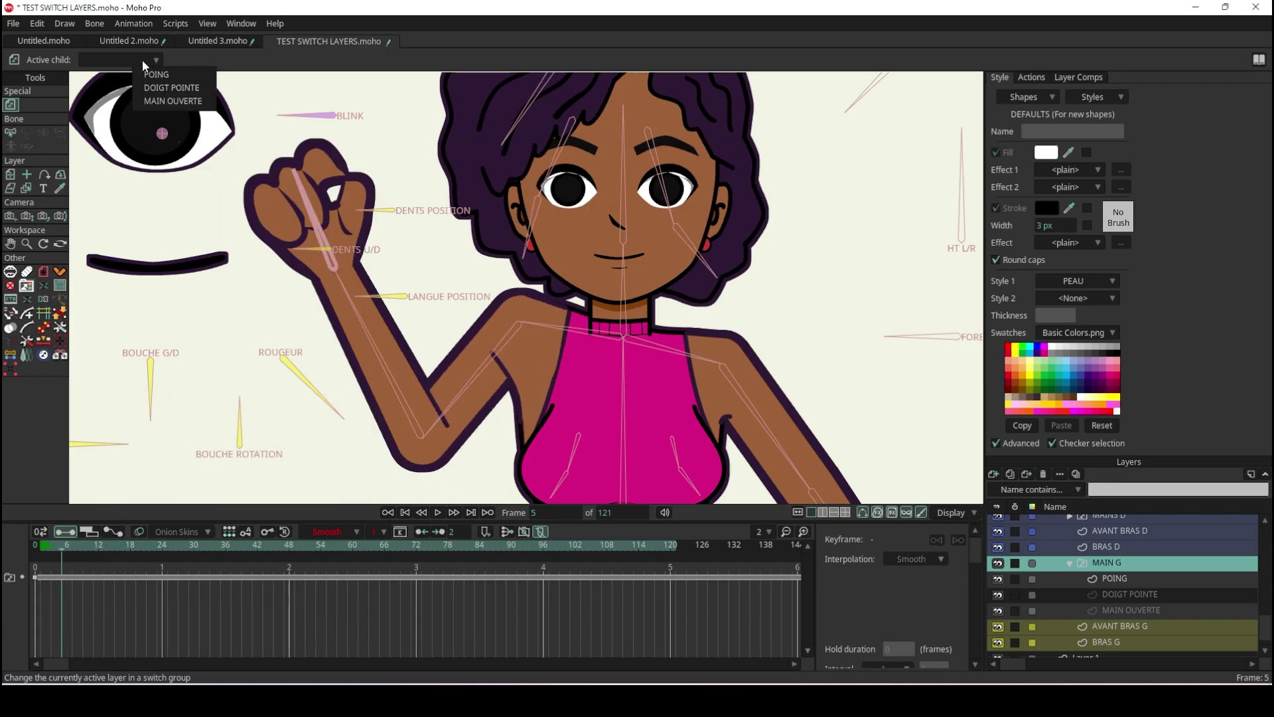
click(182, 102)
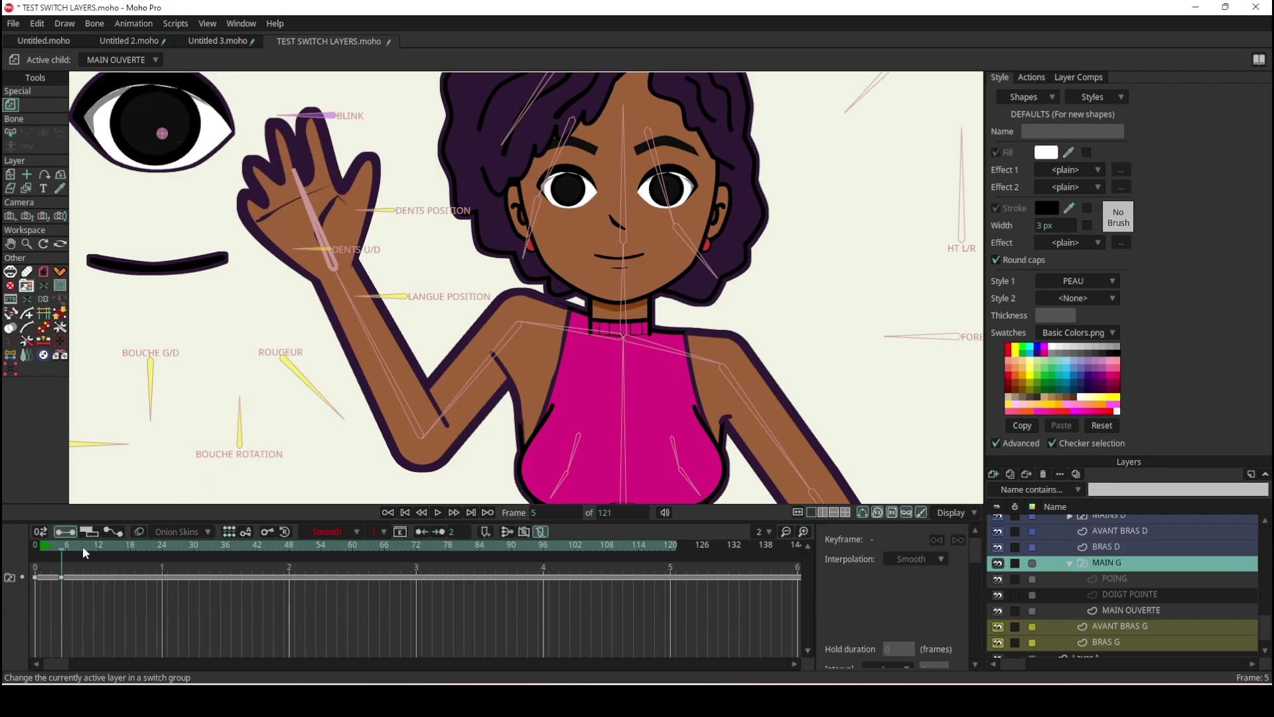
Set the active child to POING at frame 23, then return to frame 1.
drag(75, 551, 157, 552)
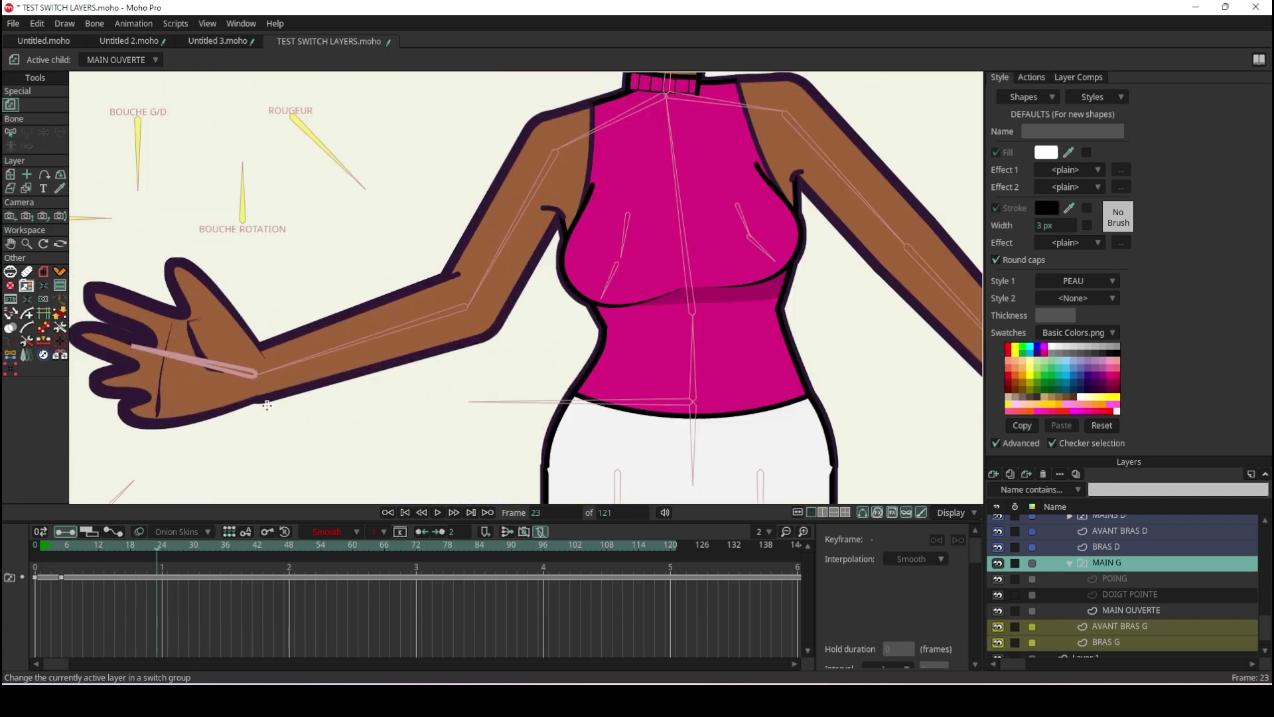
click(115, 60)
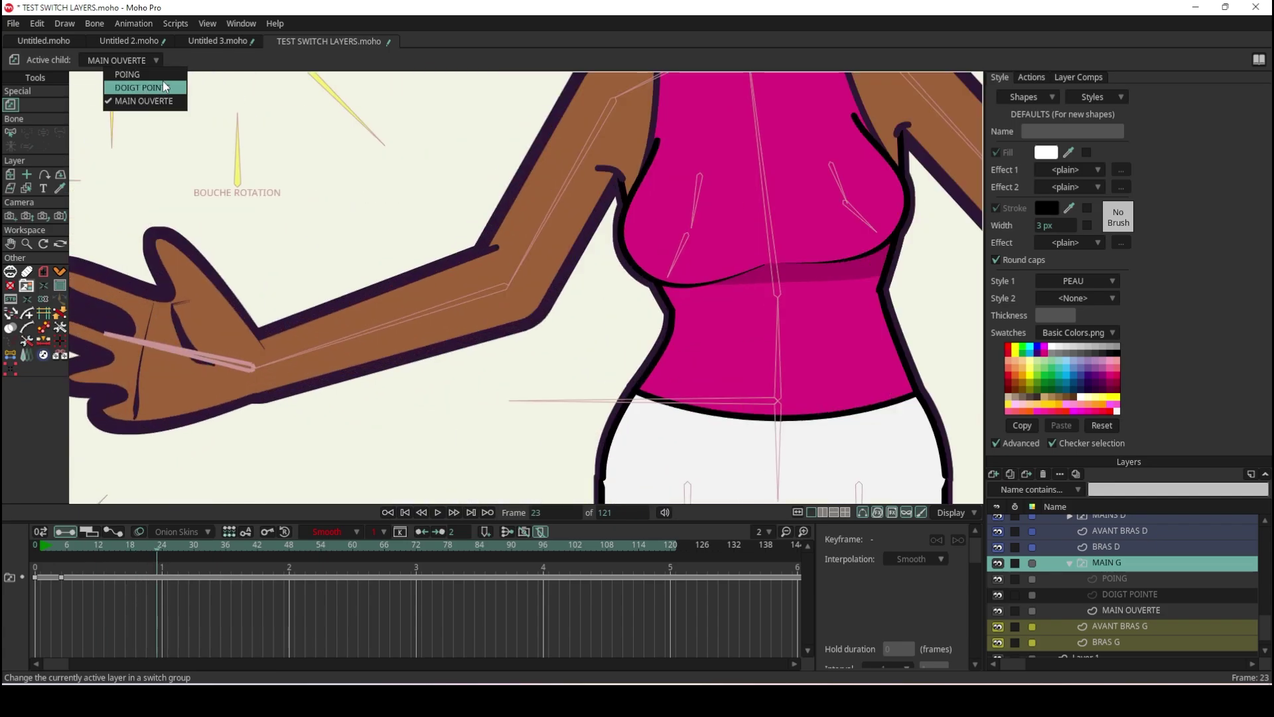
click(126, 77)
scroll(327, 287, down, 3)
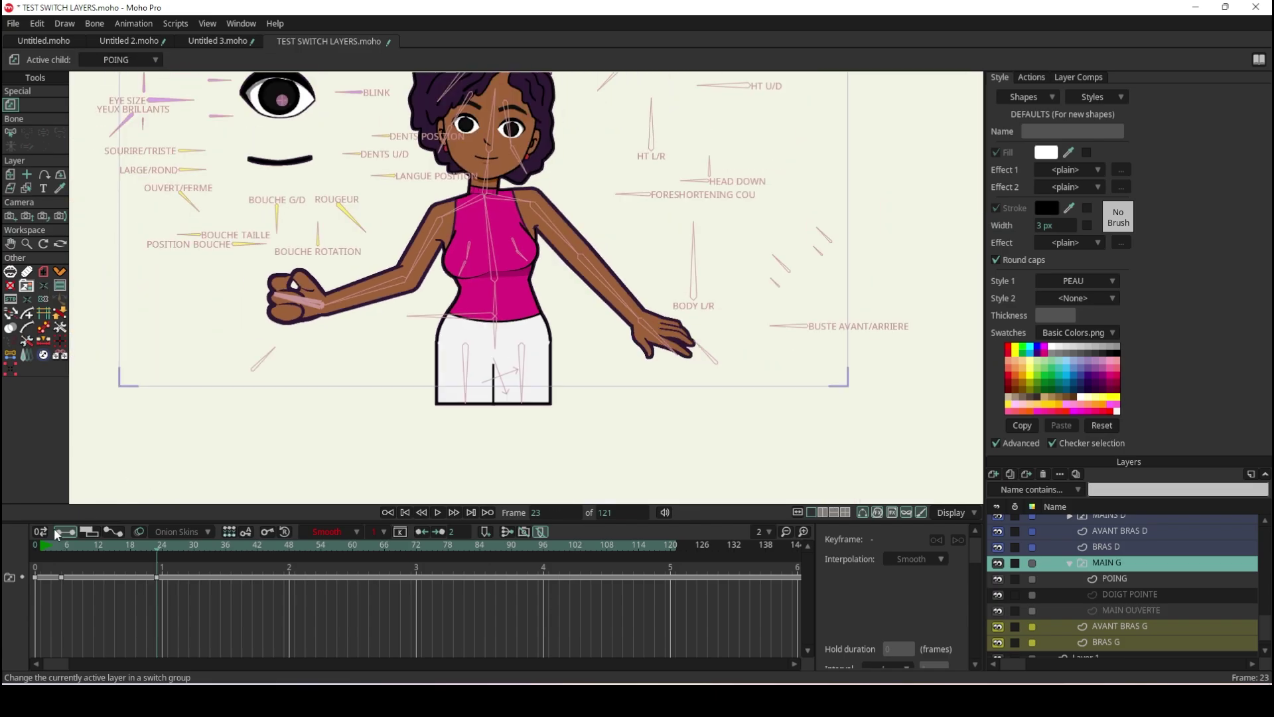
drag(102, 543, 41, 559)
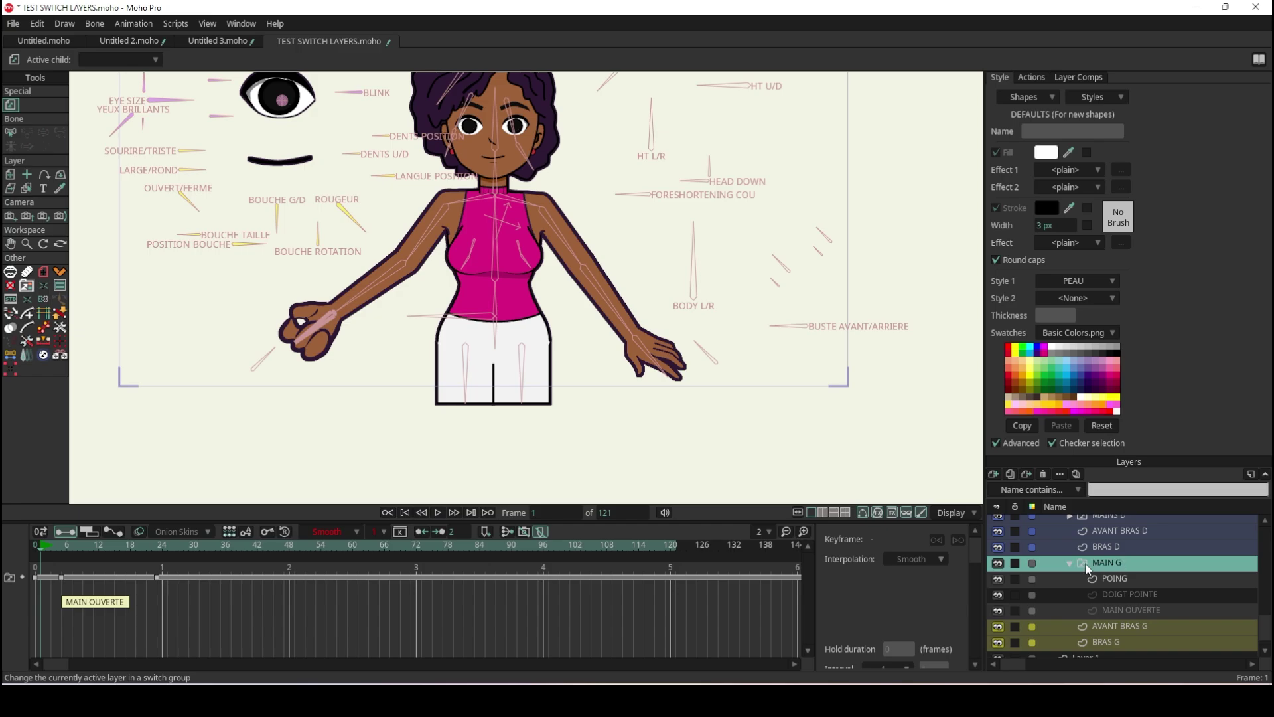
Move the open-hand switch key from frame 5 to frame 12 and back to frame 5.
click(60, 546)
click(58, 543)
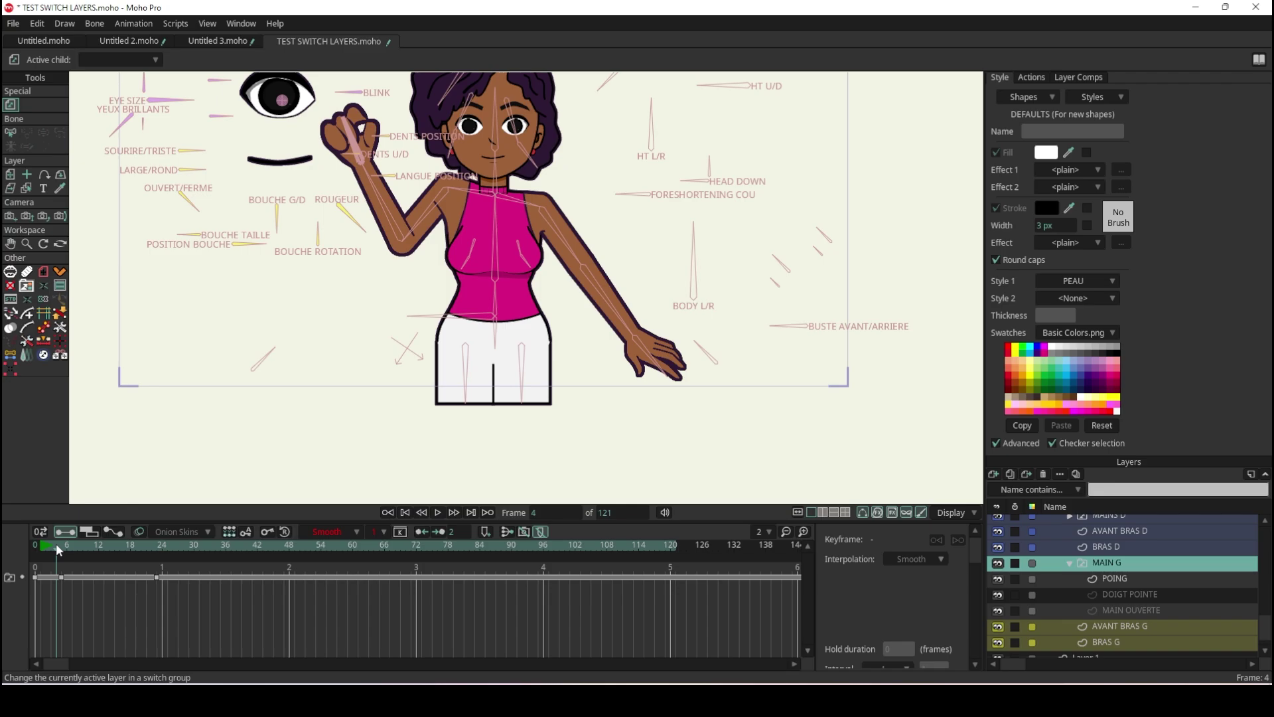
click(59, 543)
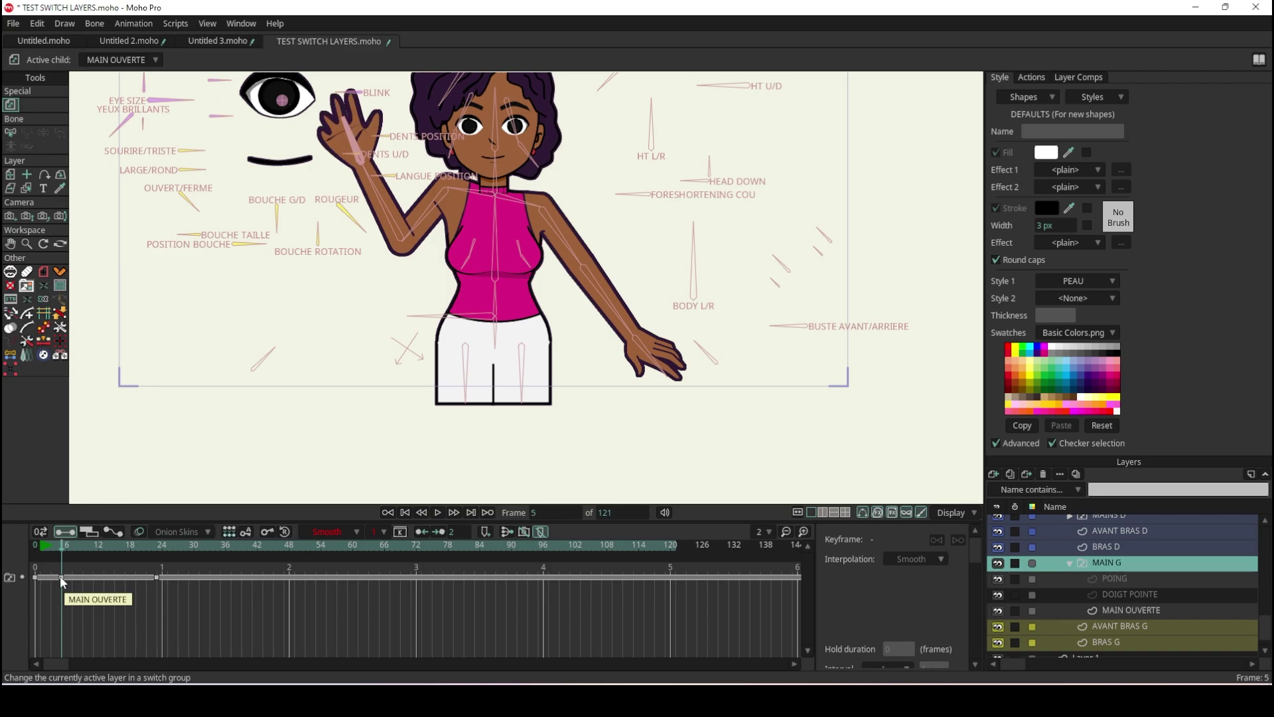
drag(60, 576, 118, 575)
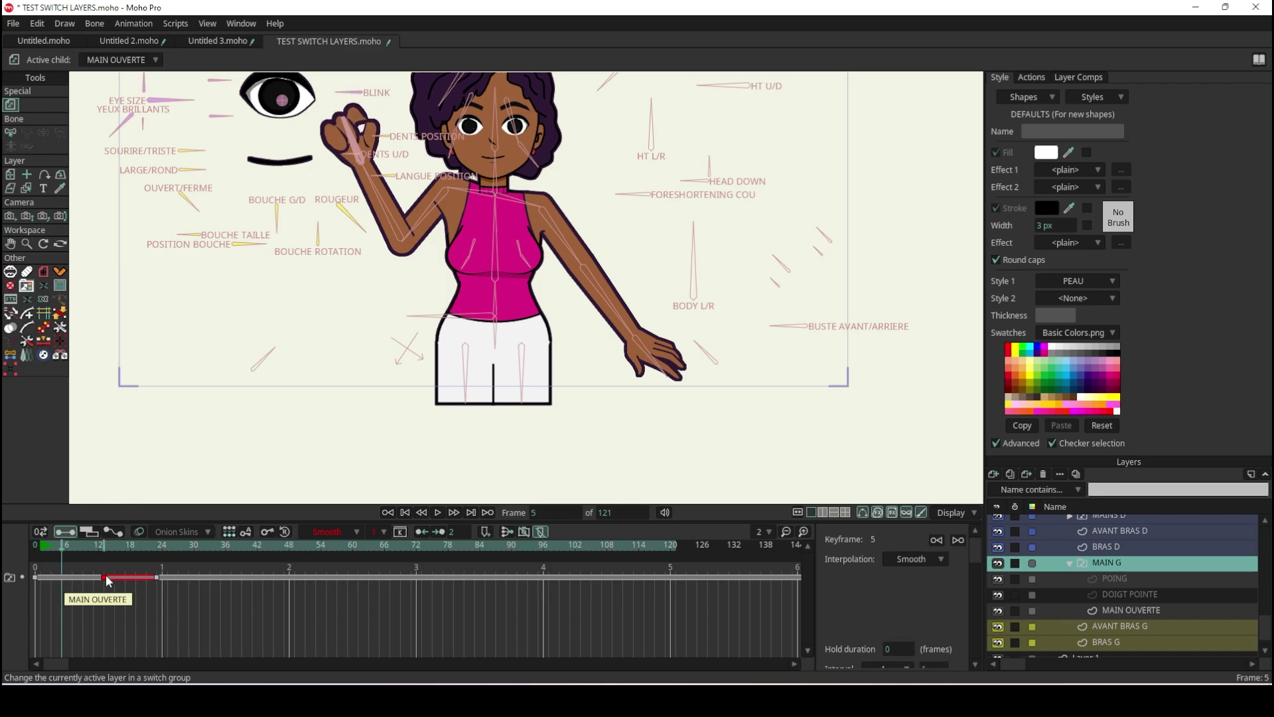
mouse_move(113, 576)
mouse_down()
mouse_move(56, 583)
mouse_move(66, 580)
mouse_move(35, 548)
mouse_up()
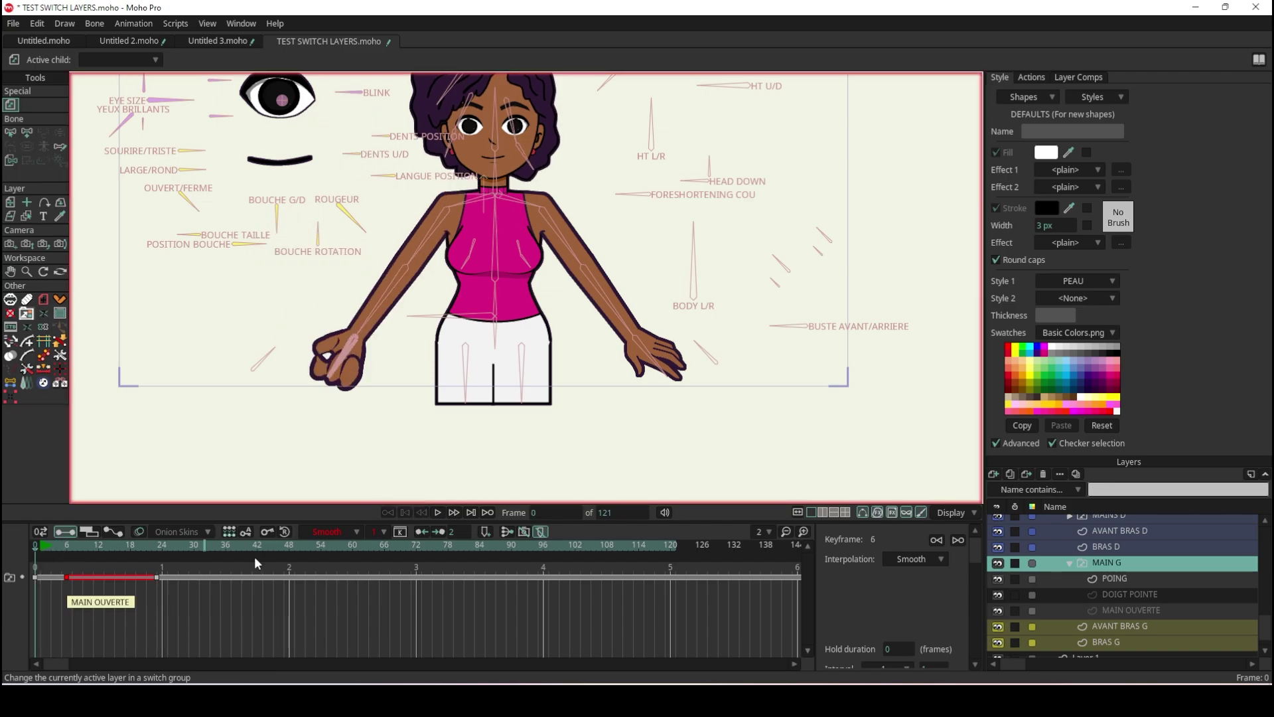
Play the animation to preview the hand switching from open to fist.
click(439, 512)
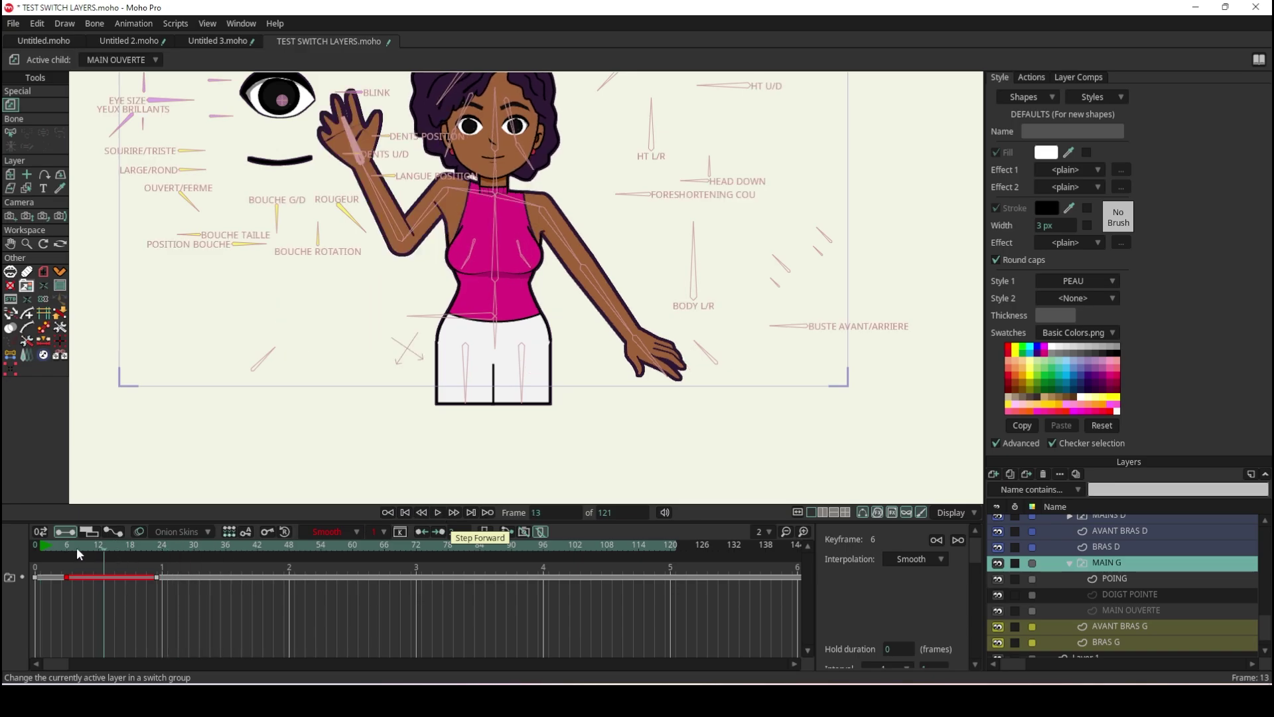
click(439, 512)
click(439, 512)
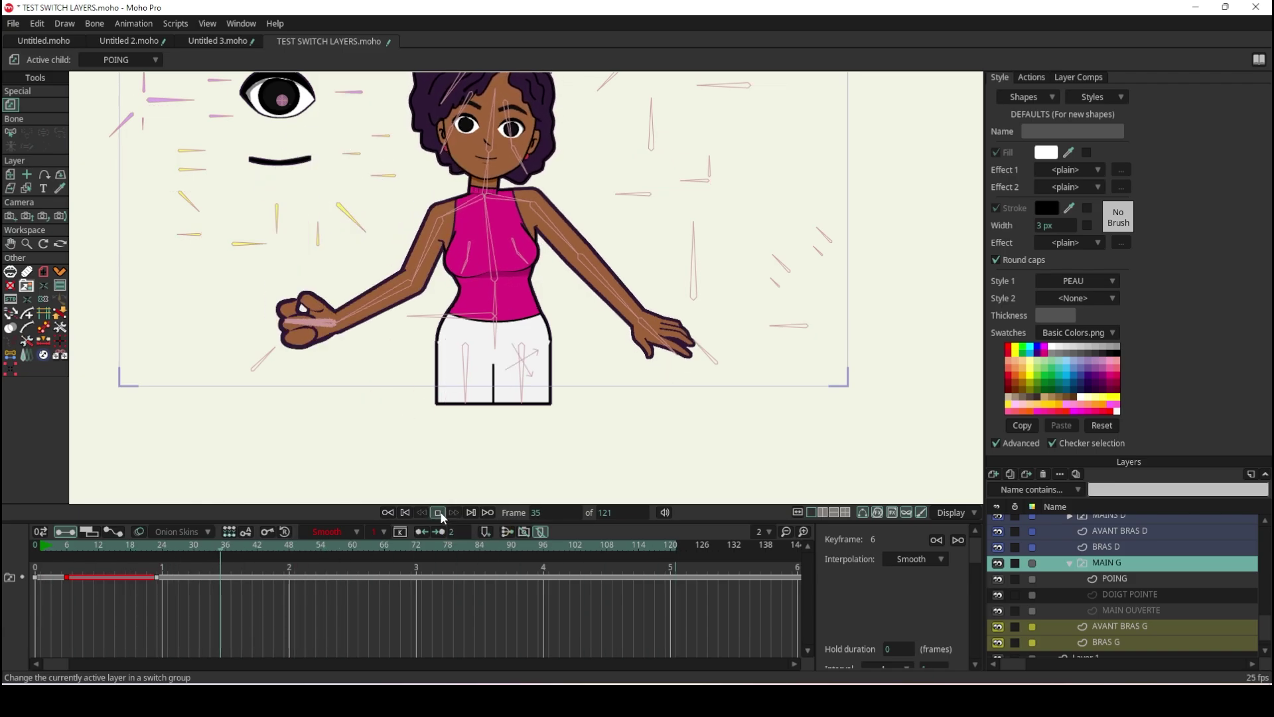
Hide the bone and label overlays and replay the animation showing only the character.
click(440, 512)
click(864, 512)
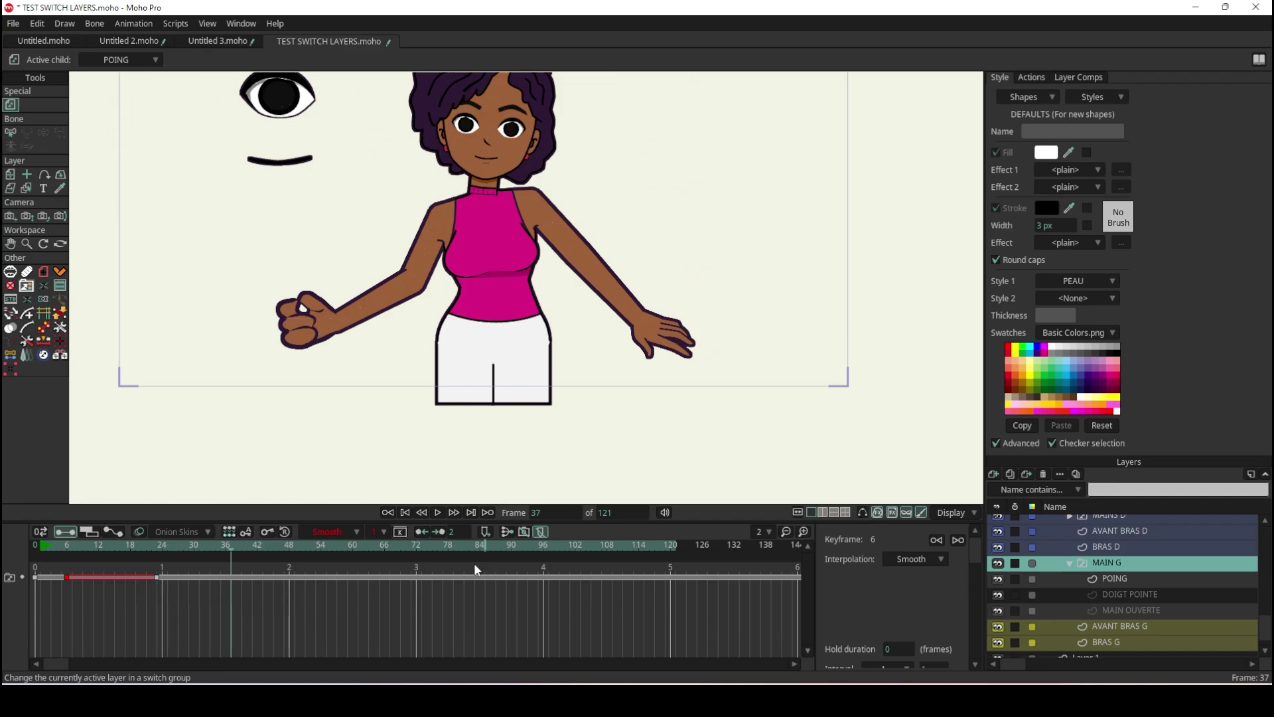
click(437, 512)
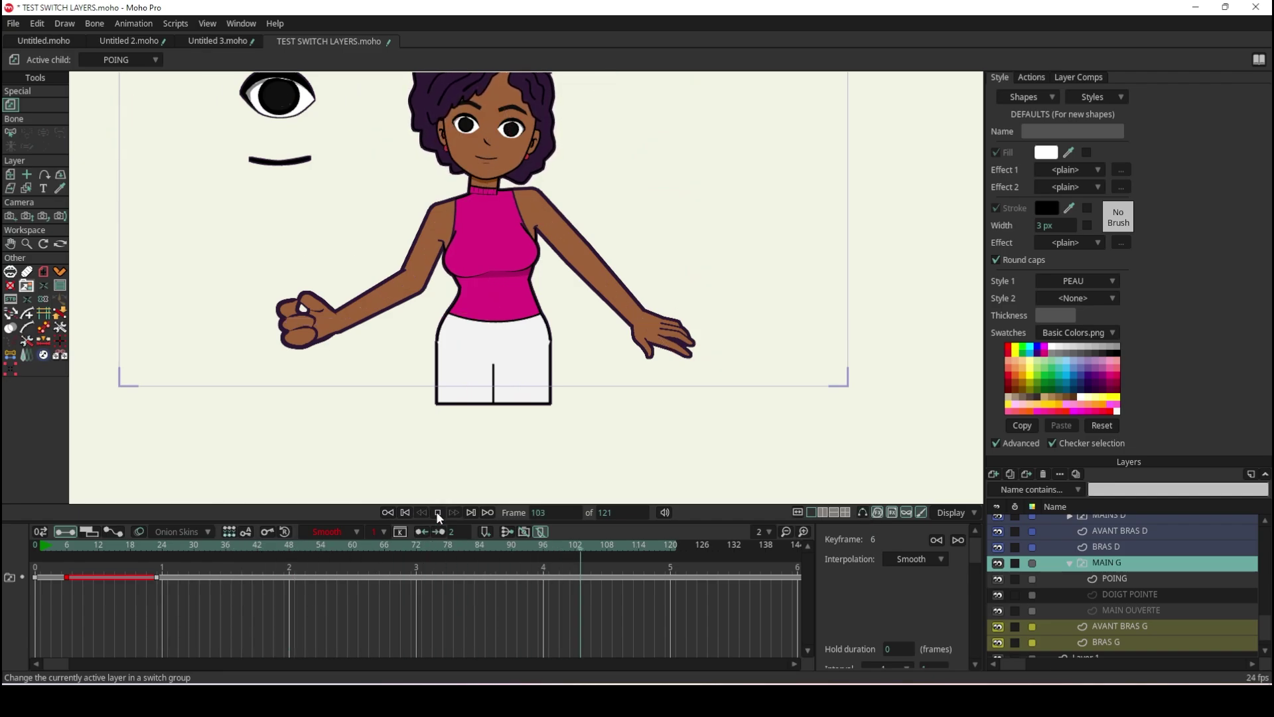
click(438, 512)
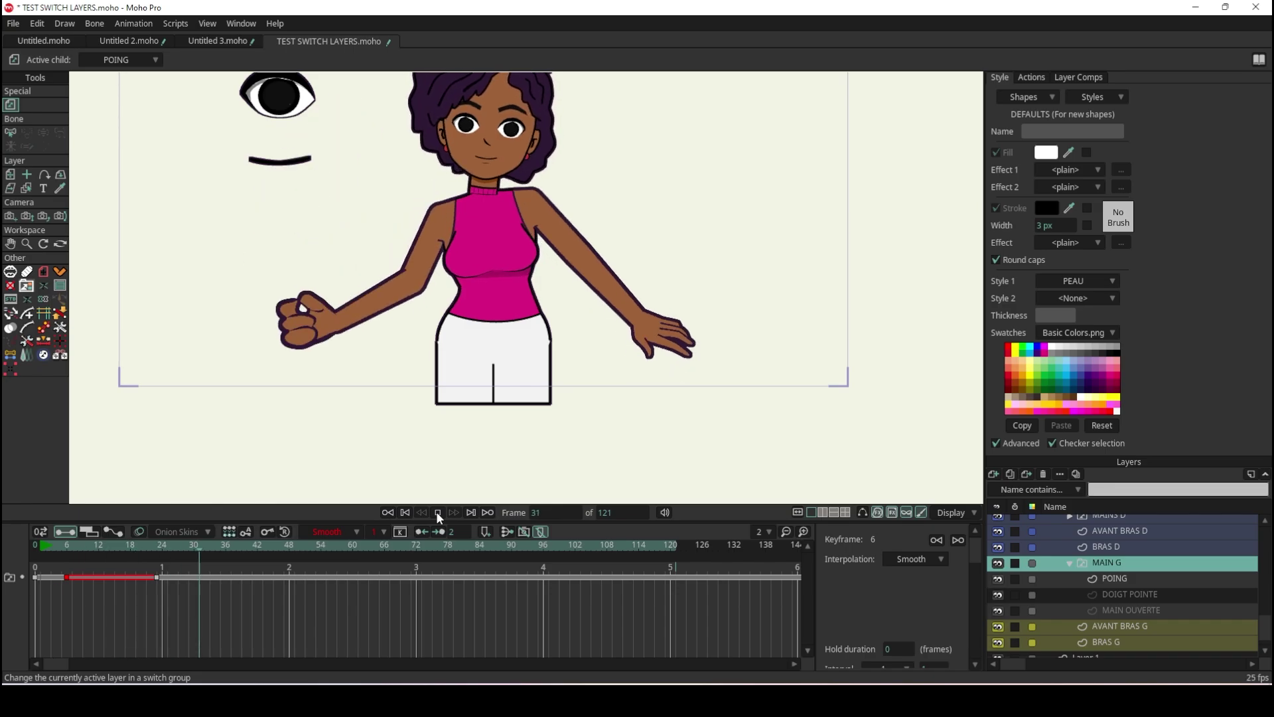
Select the first switch key and scrub to frame 23 where the POING fist appears.
click(73, 616)
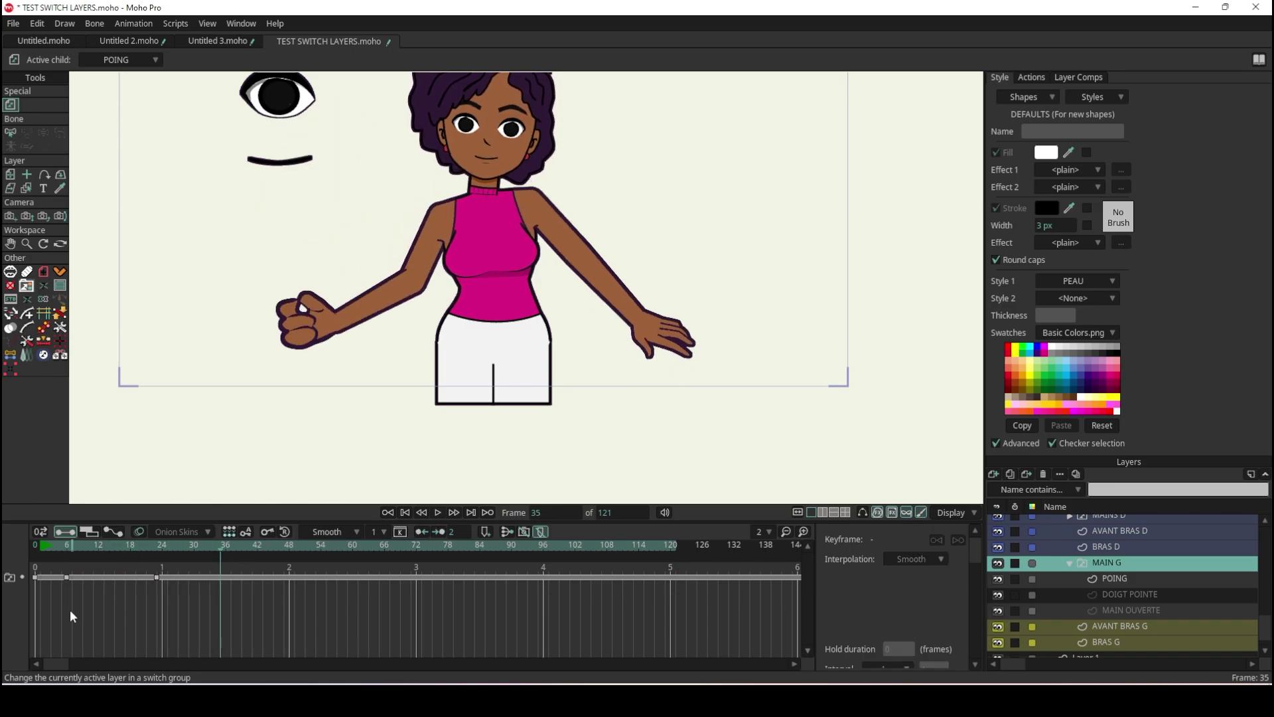
click(67, 582)
click(69, 550)
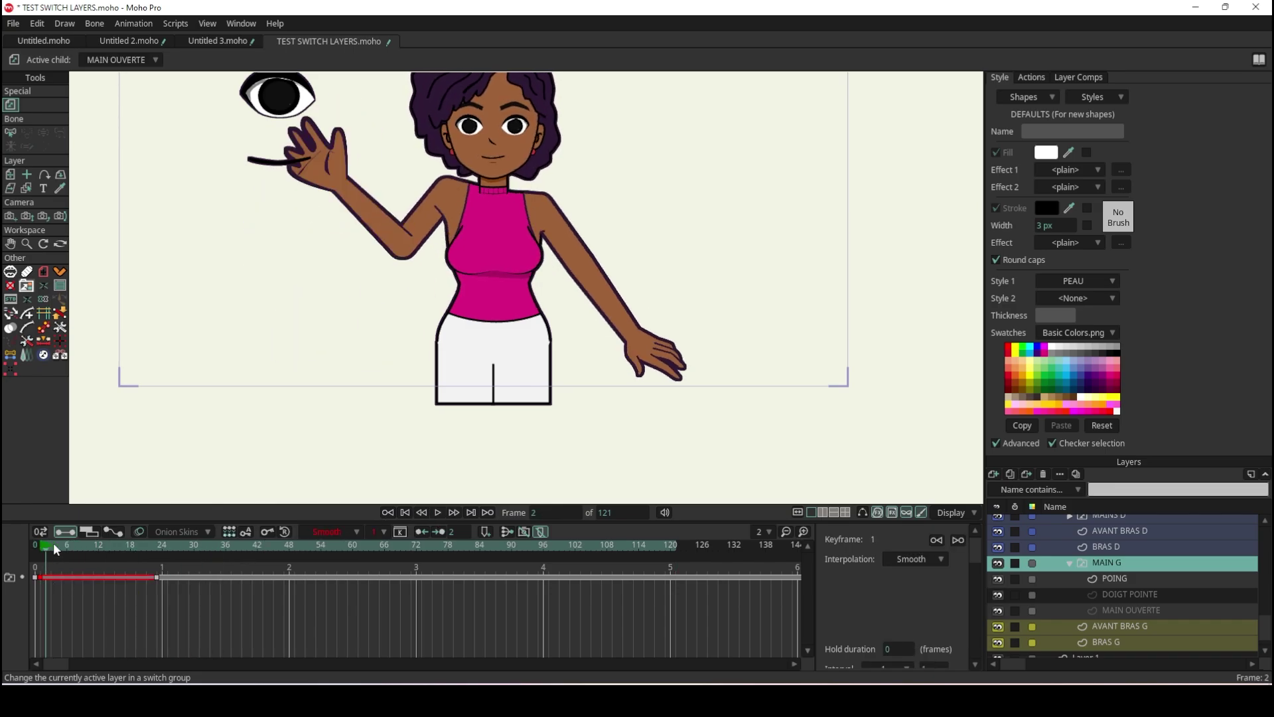
mouse_move(69, 550)
mouse_down()
mouse_move(181, 560)
mouse_move(80, 554)
mouse_move(159, 562)
mouse_up()
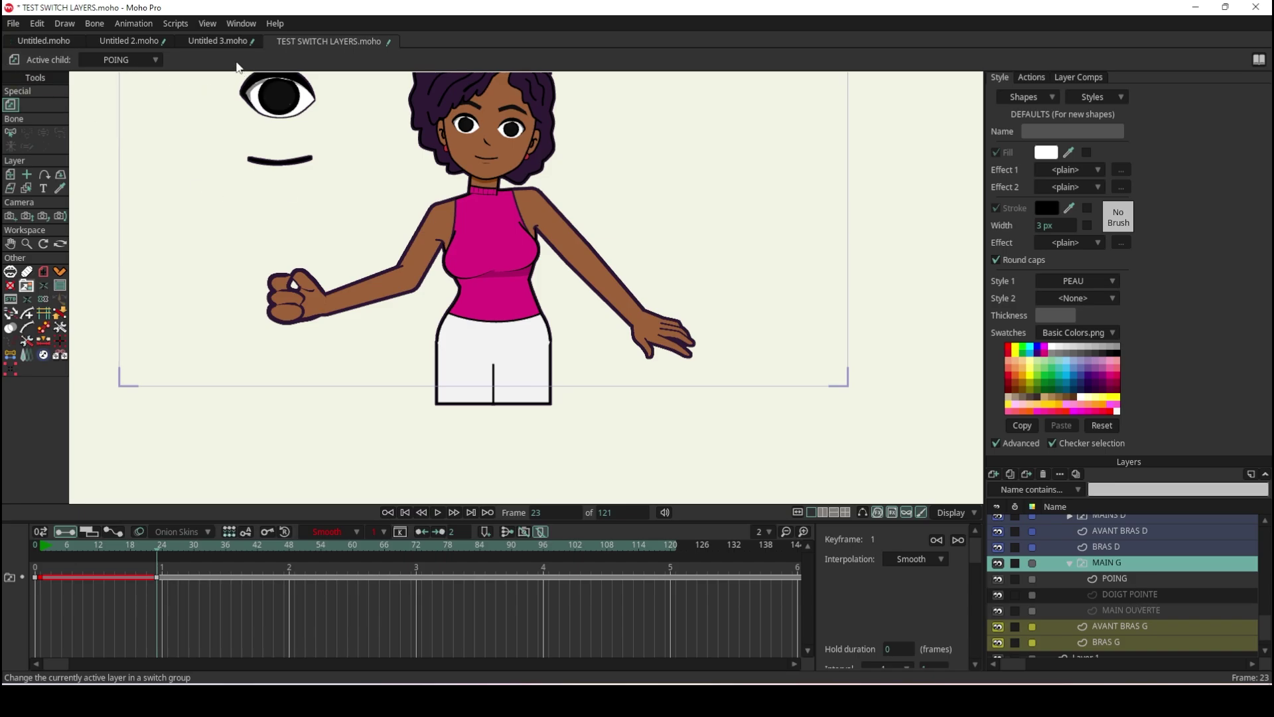
Open Window > Switch Selection for MAIN G and move the panel up over the canvas.
click(242, 24)
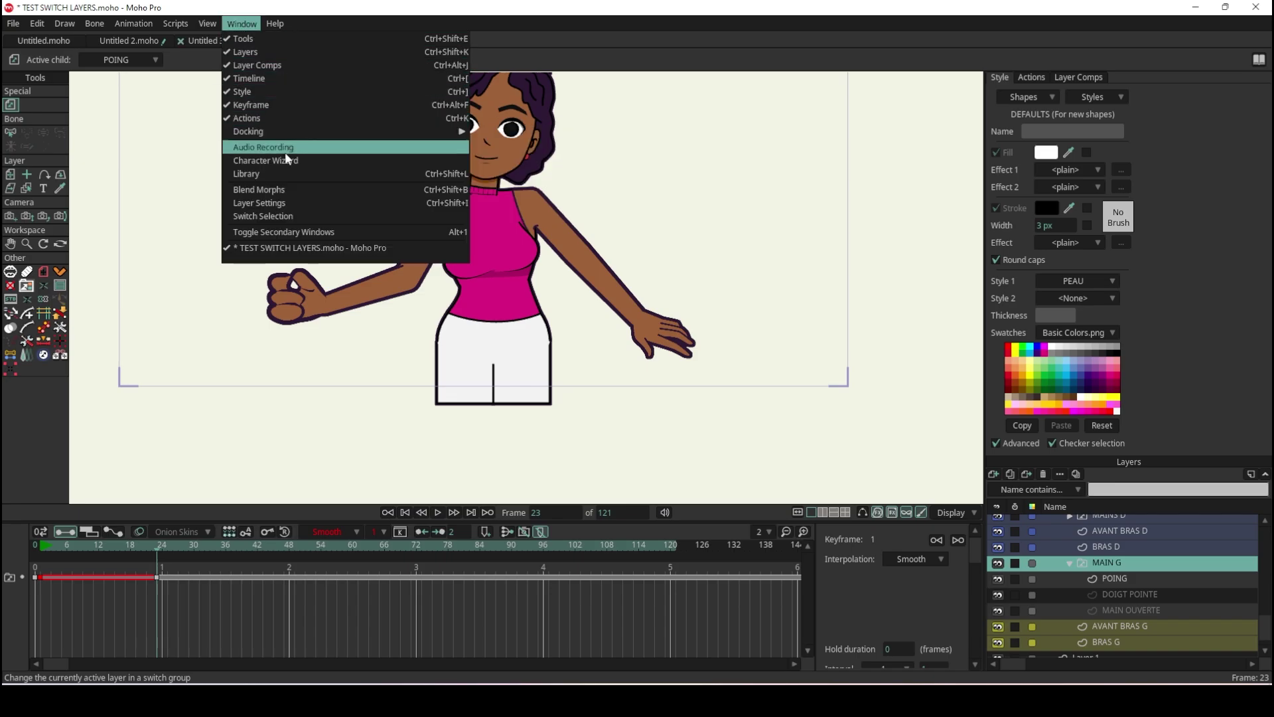
mouse_move(248, 131)
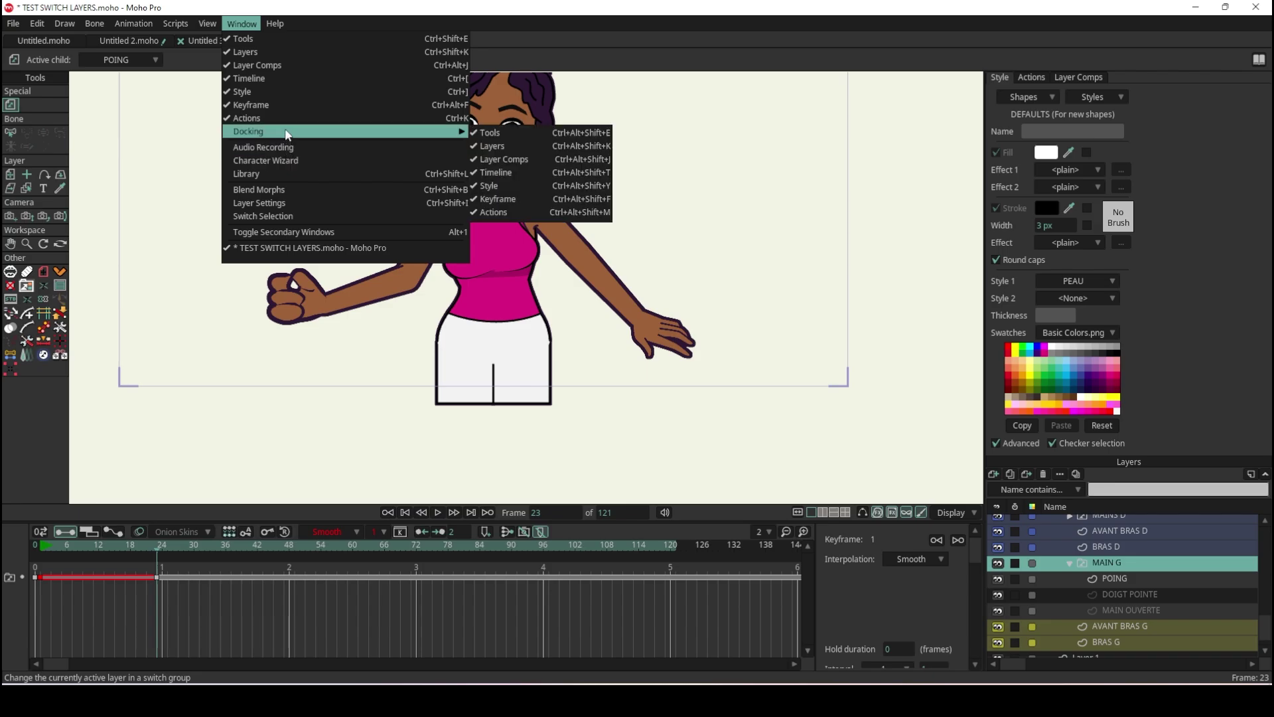
click(289, 216)
drag(897, 663, 832, 256)
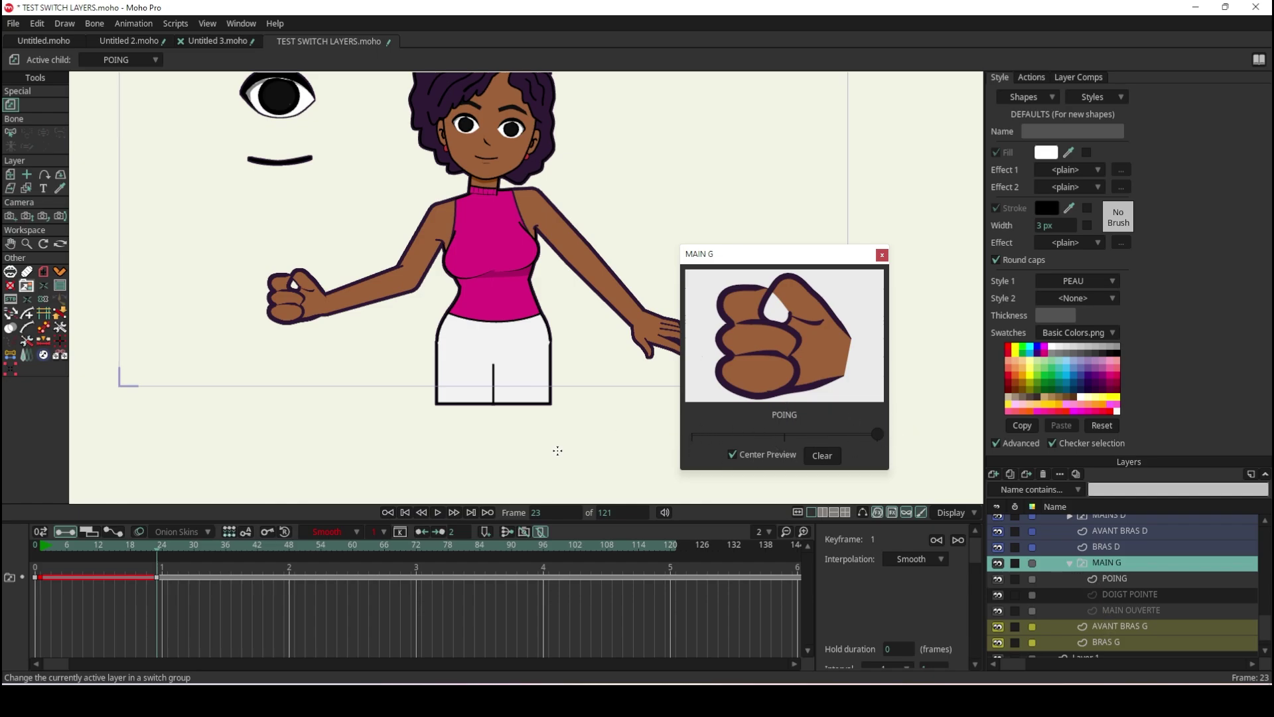
Try the three poses, then key the DOIGT POINTE pointing hand at frame 35.
click(781, 432)
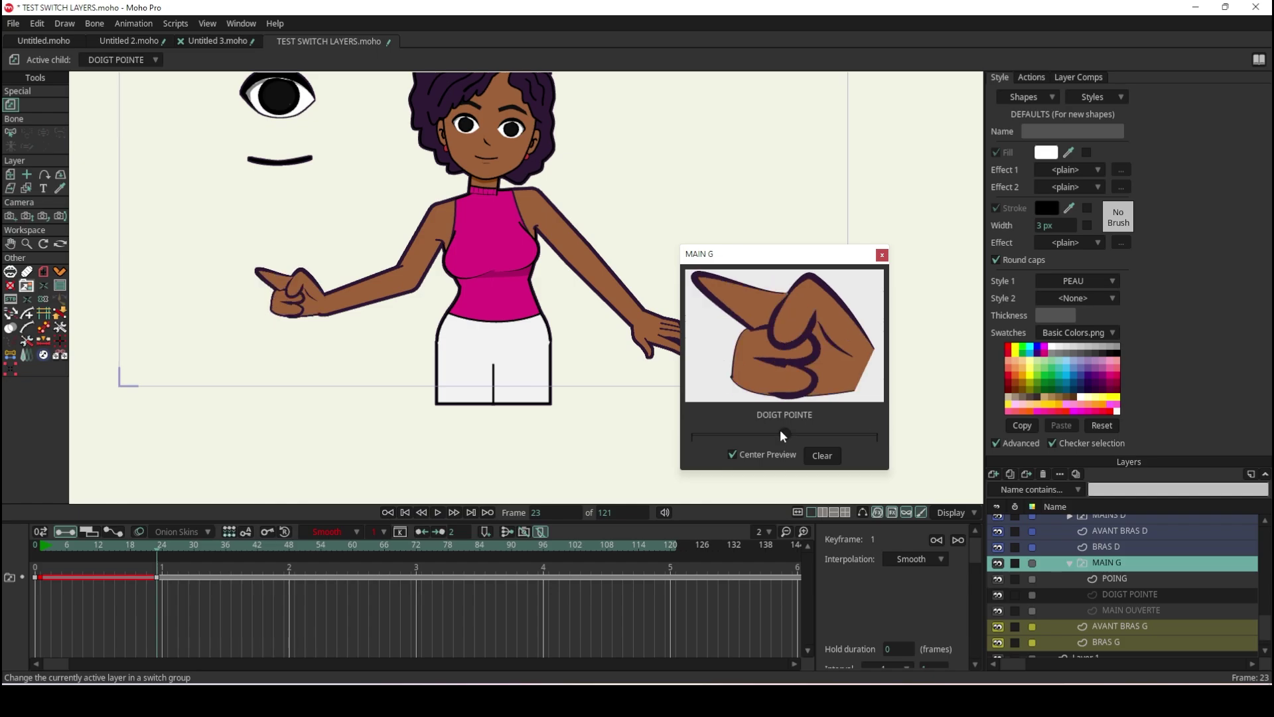
click(696, 435)
click(851, 435)
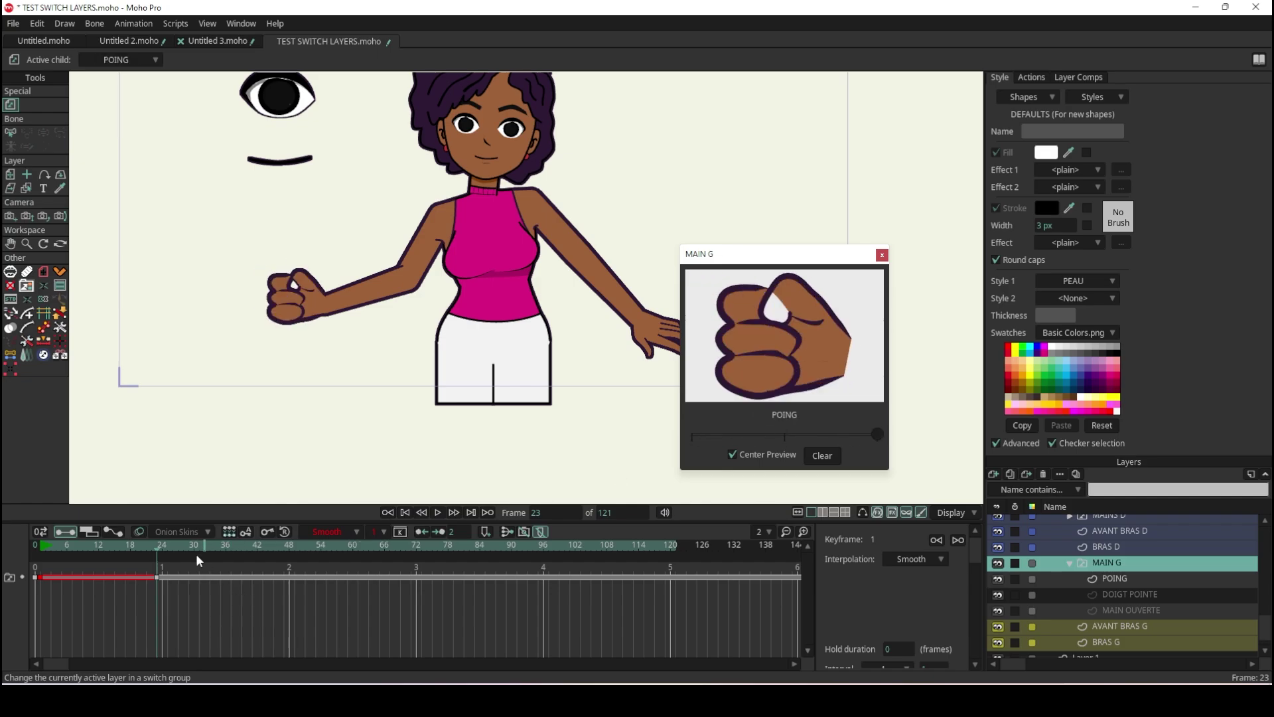
drag(179, 551, 221, 551)
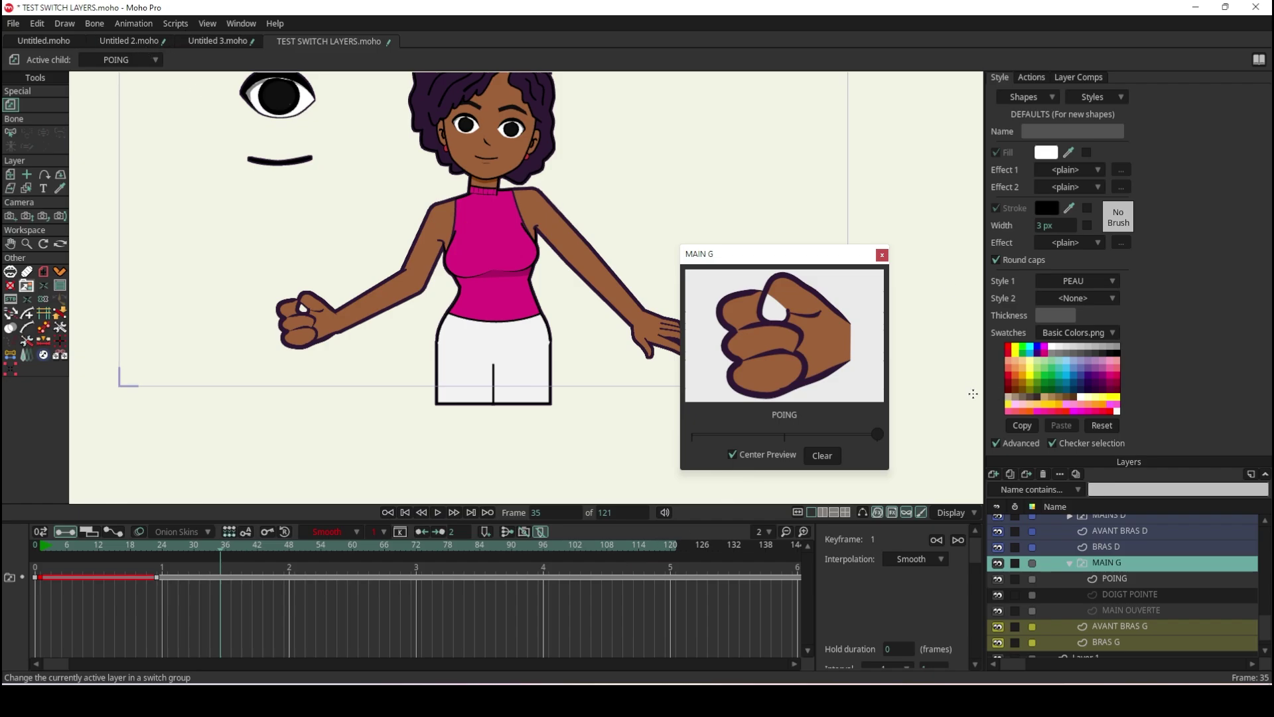
click(786, 436)
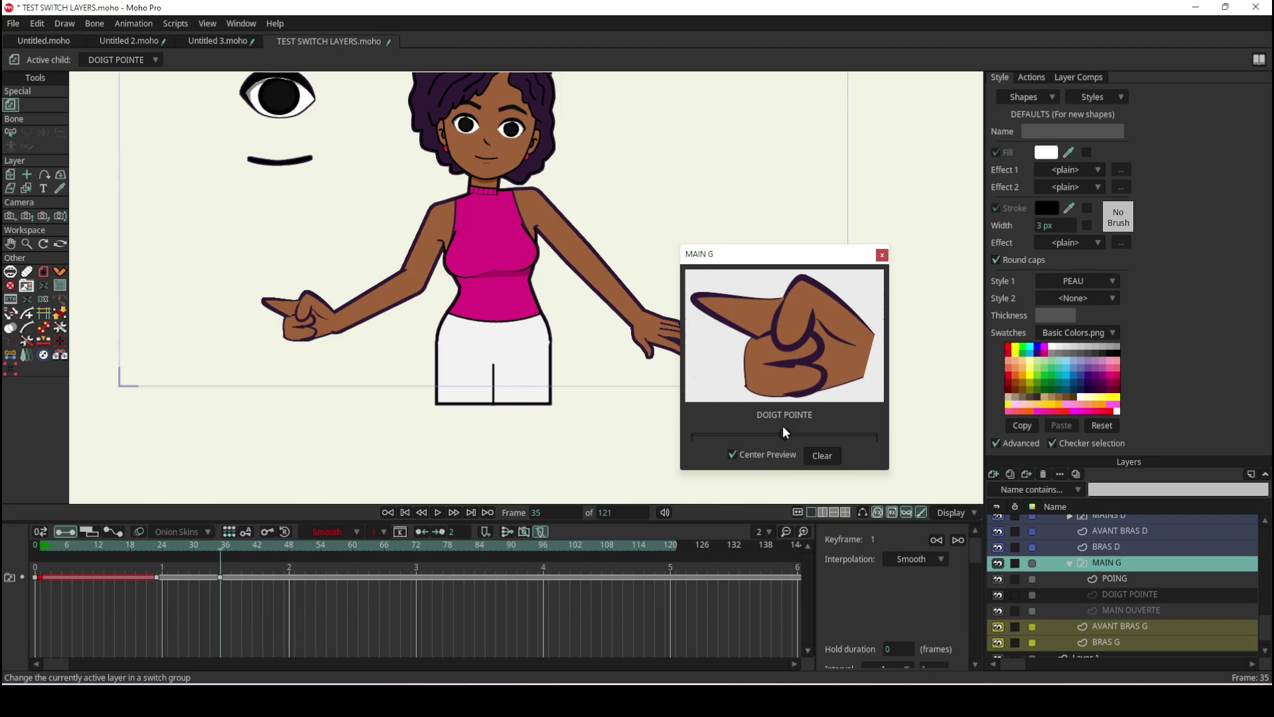
Key MAIN OUVERTE at frame 55 and the POING fist at frame 77.
mouse_move(782, 435)
mouse_down()
mouse_move(690, 436)
mouse_move(749, 429)
mouse_up()
drag(209, 544, 356, 532)
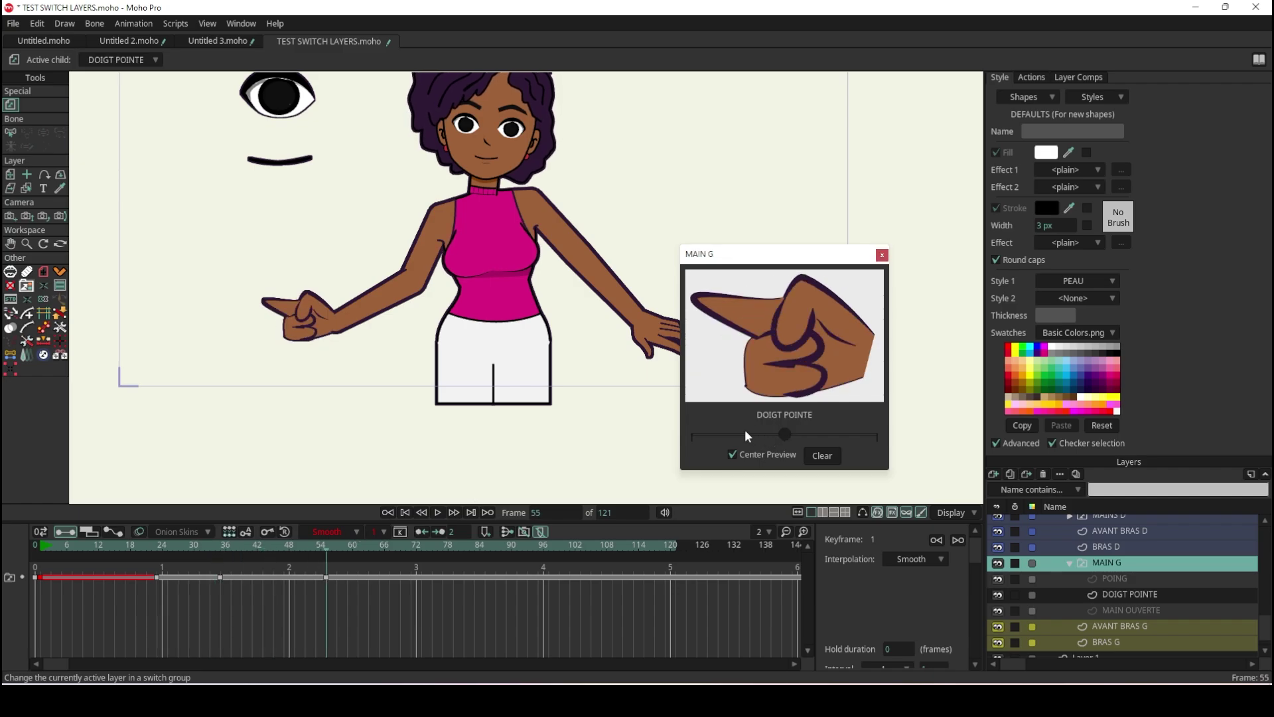
drag(745, 432, 720, 437)
drag(330, 550, 442, 545)
click(870, 433)
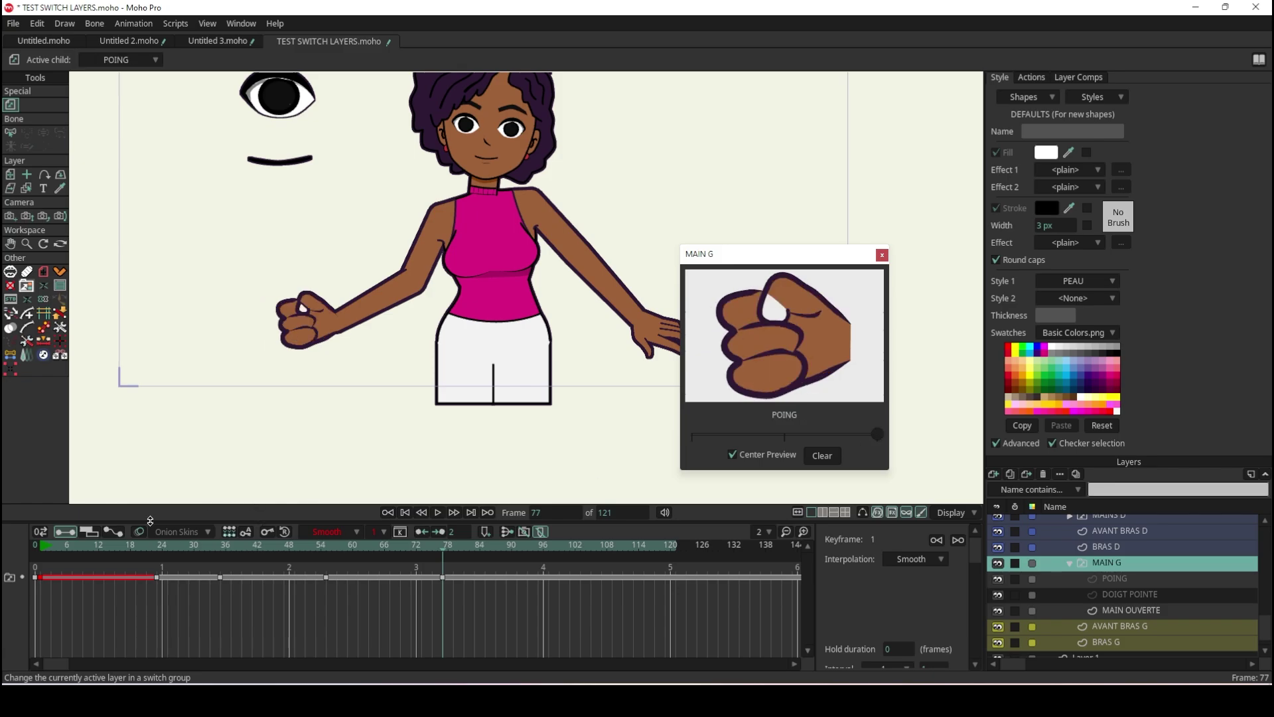
Rewind to the start and play back the animation to check the hand poses.
drag(210, 548, 40, 545)
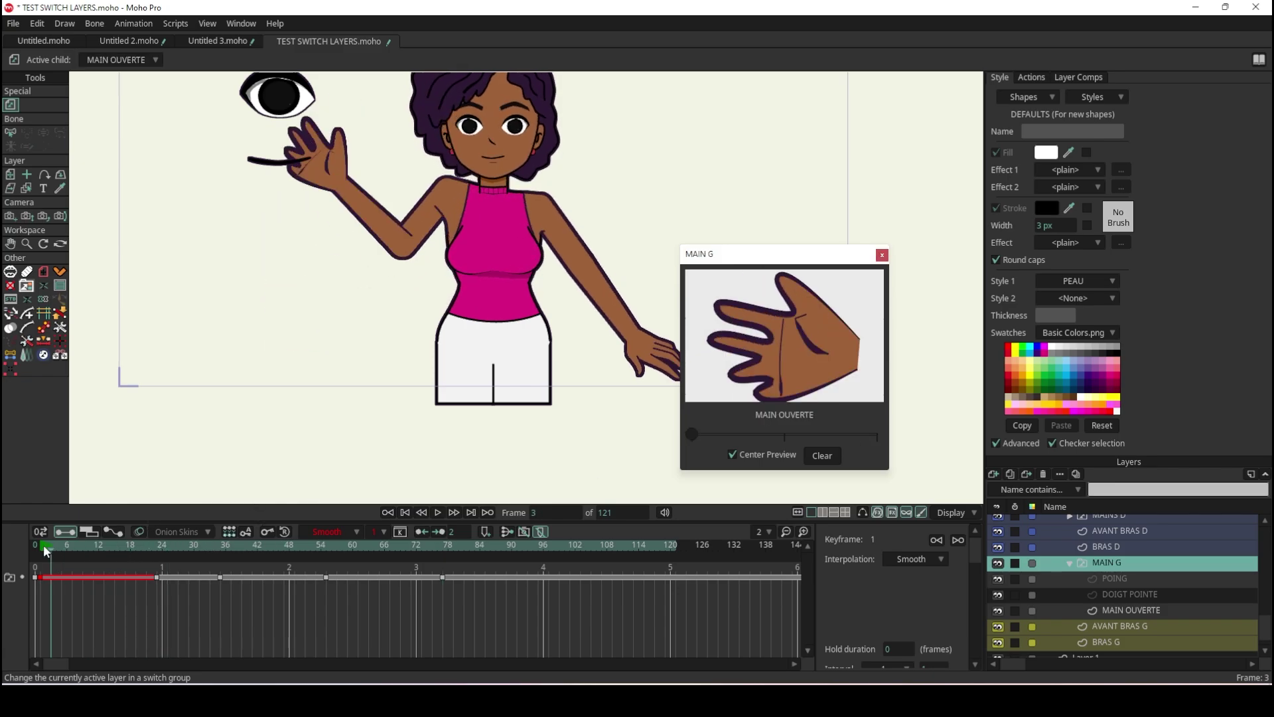
click(435, 515)
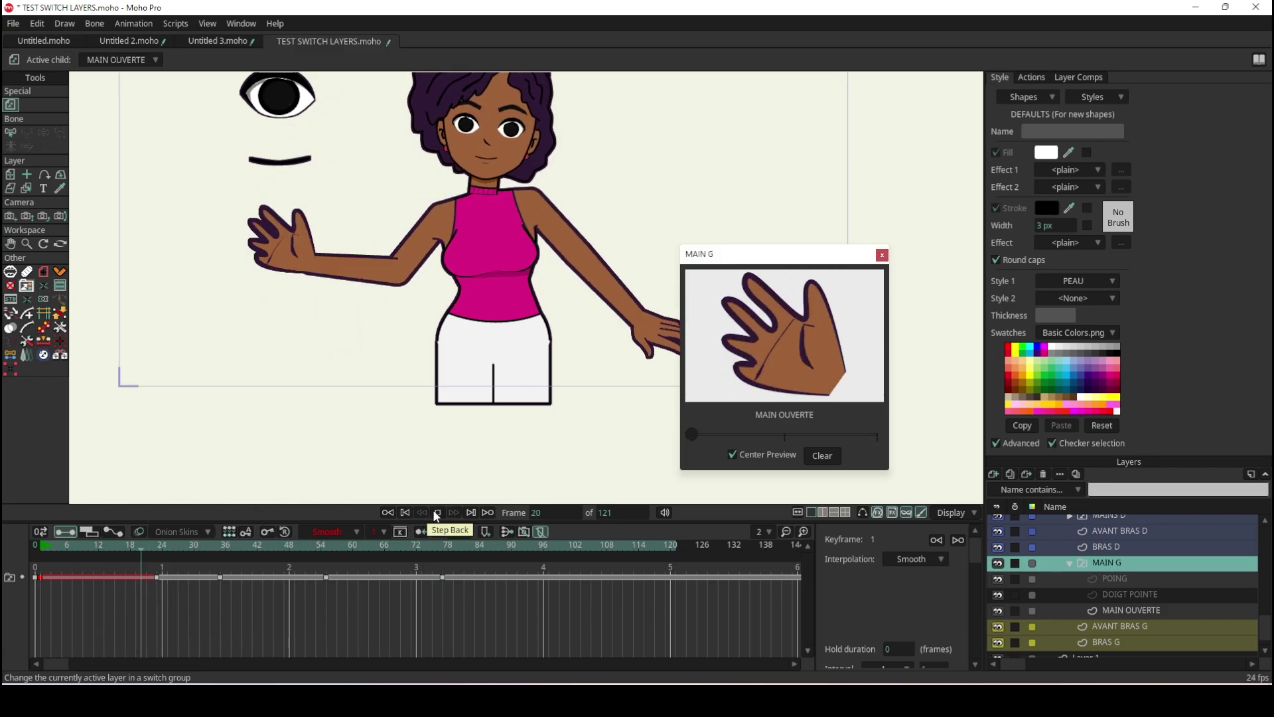
click(437, 516)
click(437, 514)
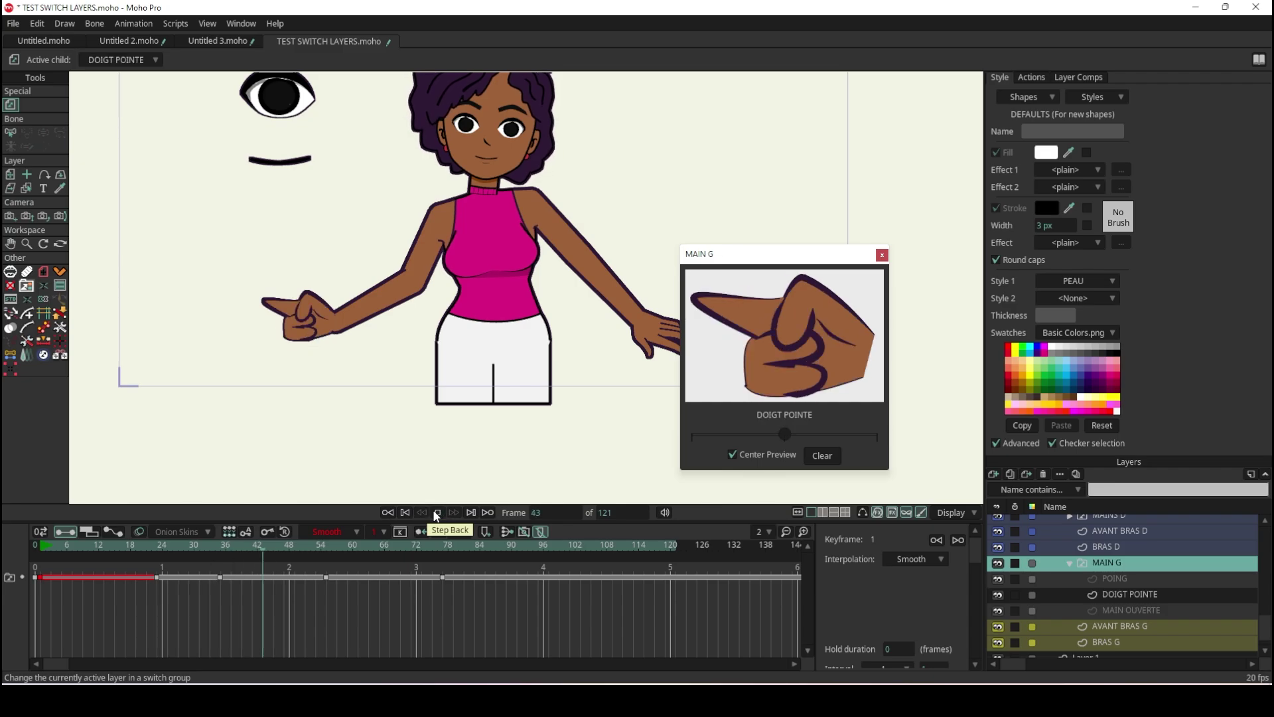
click(435, 516)
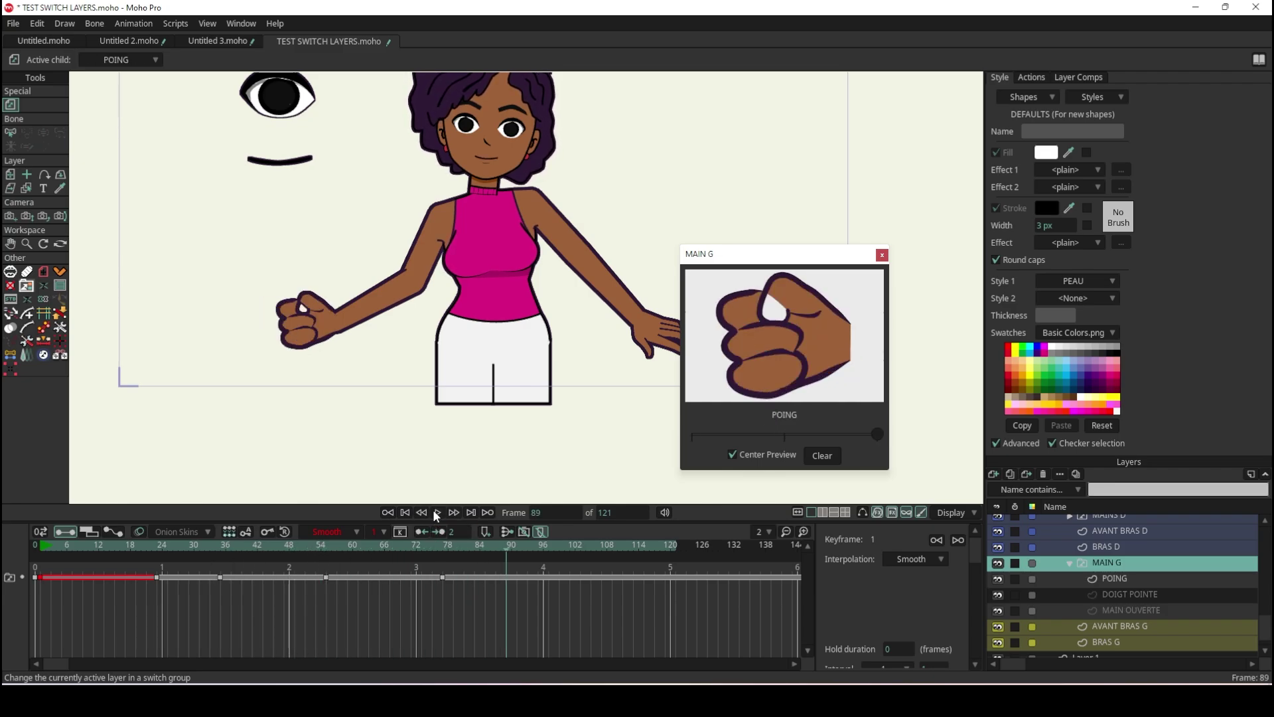